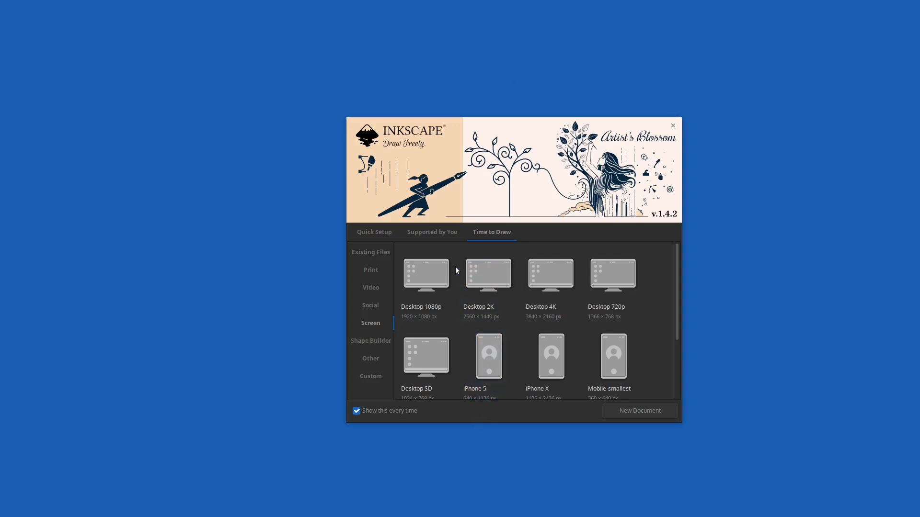
Create a Desktop 1080p document and set its page size to 128 × 128 px
double_click(427, 278)
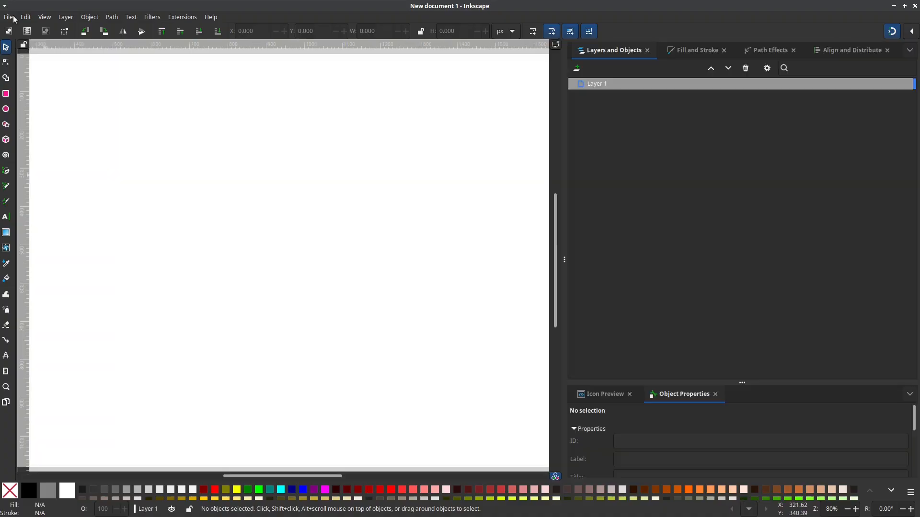
left_click(8, 17)
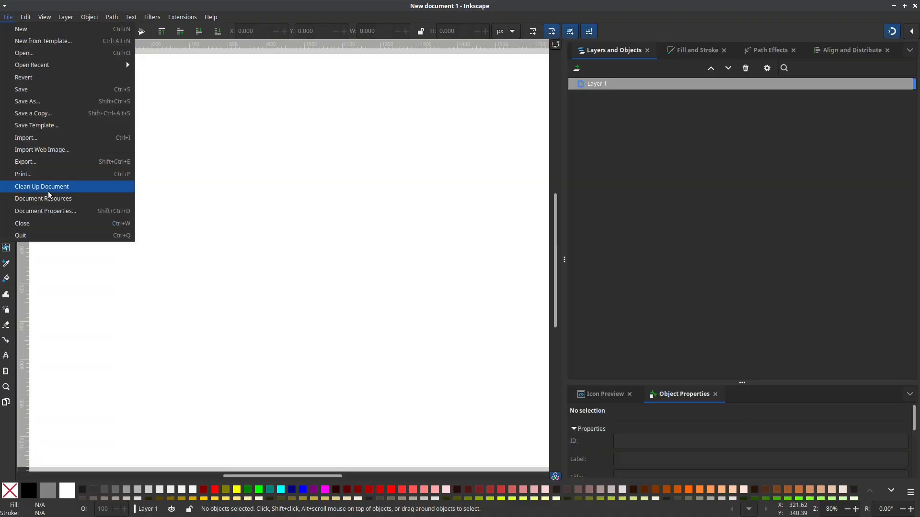
left_click(21, 207)
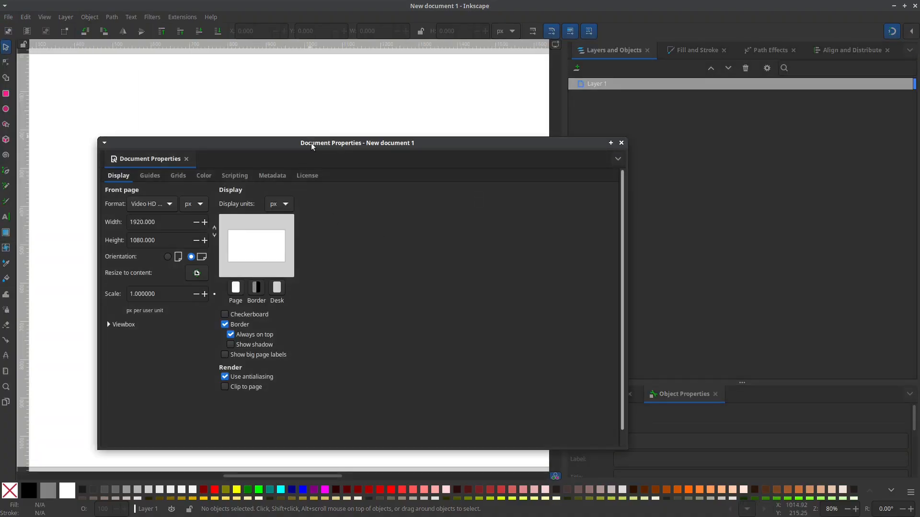
left_click_drag(311, 143, 488, 144)
left_click_drag(338, 223, 216, 224)
type("128")
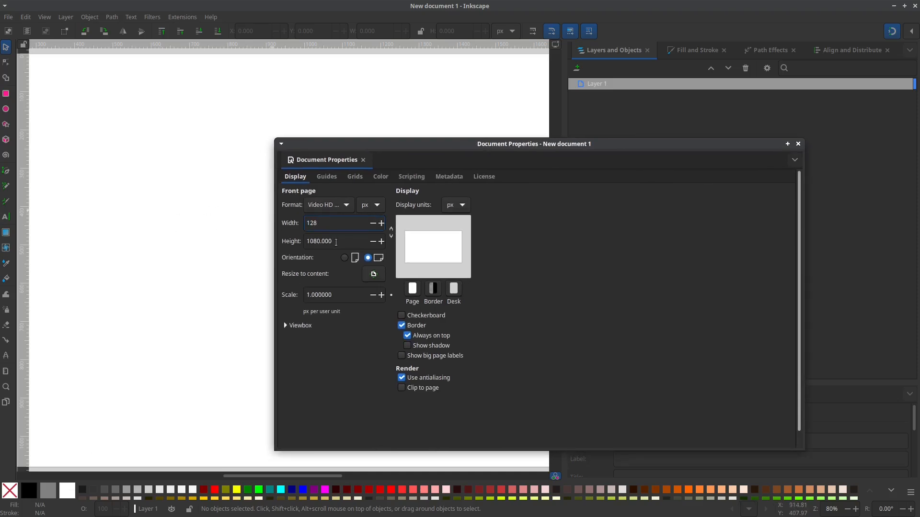
key("Tab")
type("102")
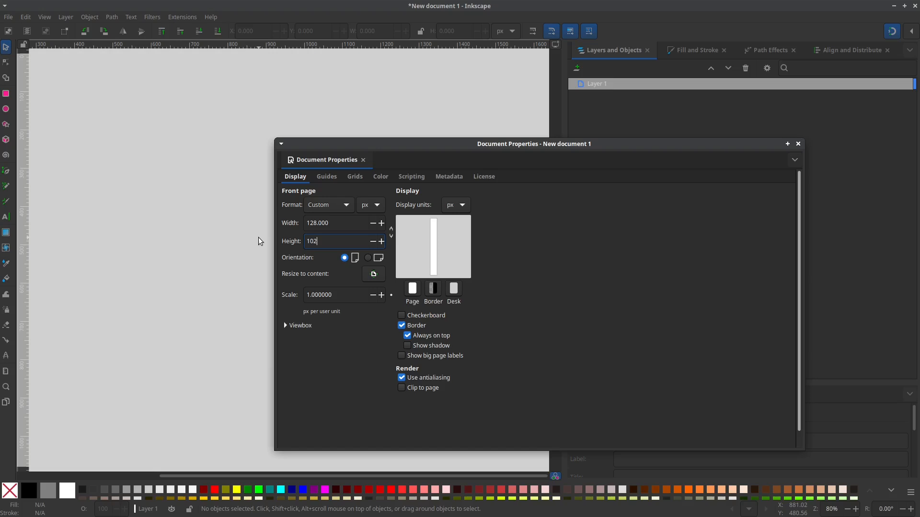
key("BackSpace")
key("BackSpace")
type("28")
key("Return")
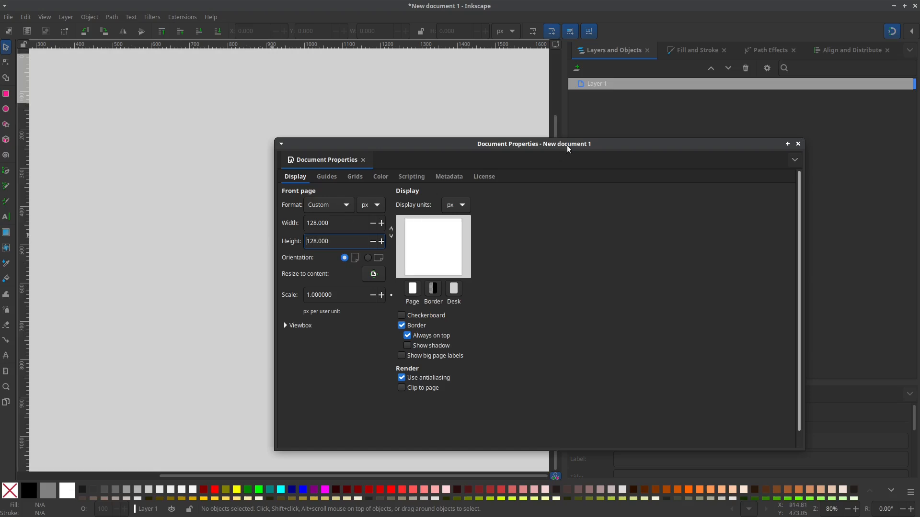
Import normal.png from the textures folder into the document
left_click(8, 17)
left_click(28, 138)
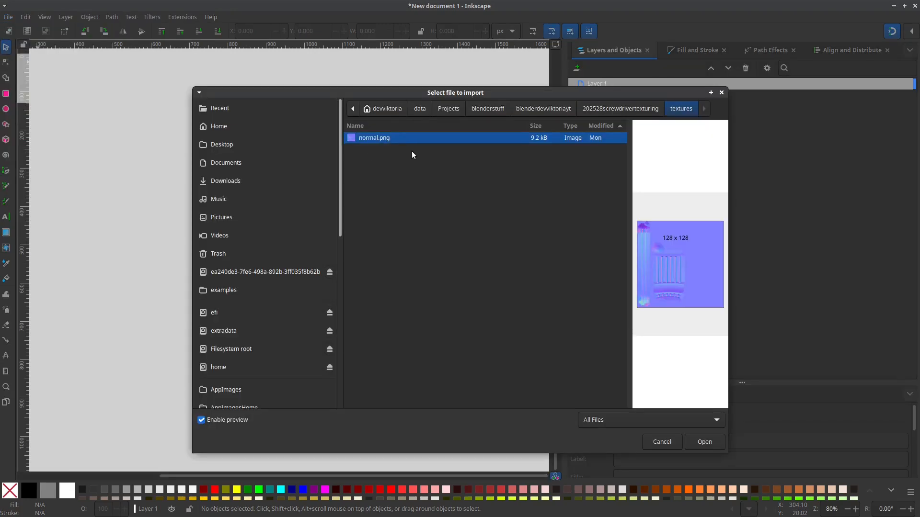
left_click(705, 441)
Draw a full-height rectangle about 26.4 × 170.7 px over the left strip of the normal map and fill it white
key("plus")
key("plus")
key("plus")
key("plus")
left_click(5, 93)
left_click_drag(202, 132, 242, 392)
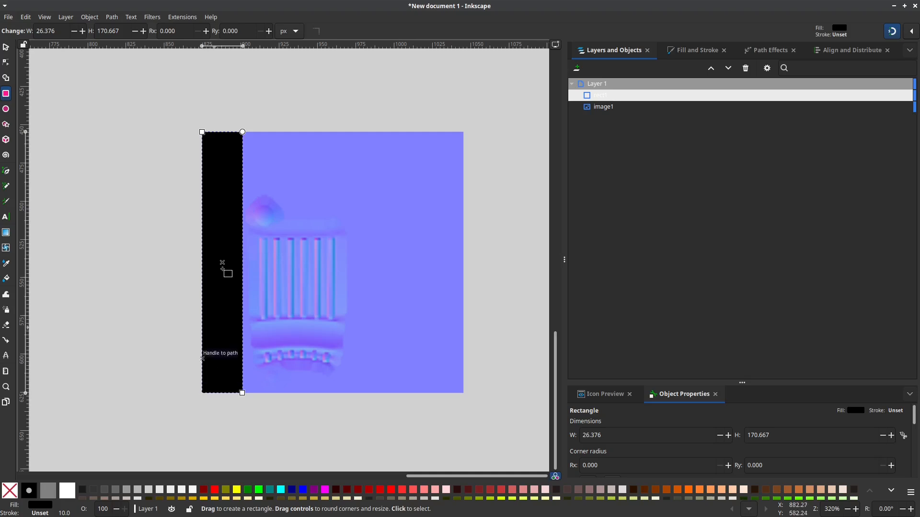
left_click(73, 490)
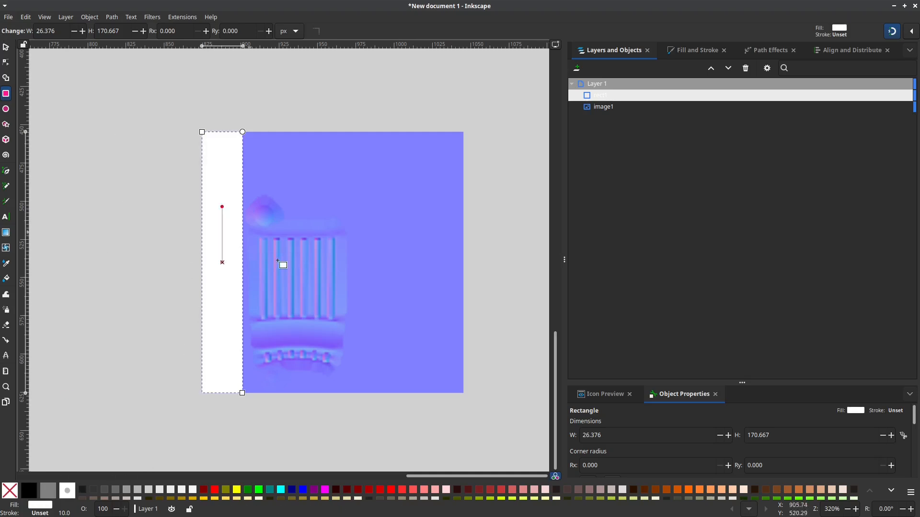
Draw a black-filled 170.667 px square covering the whole normal map and place it beneath the white strip
left_click_drag(464, 393, 202, 132)
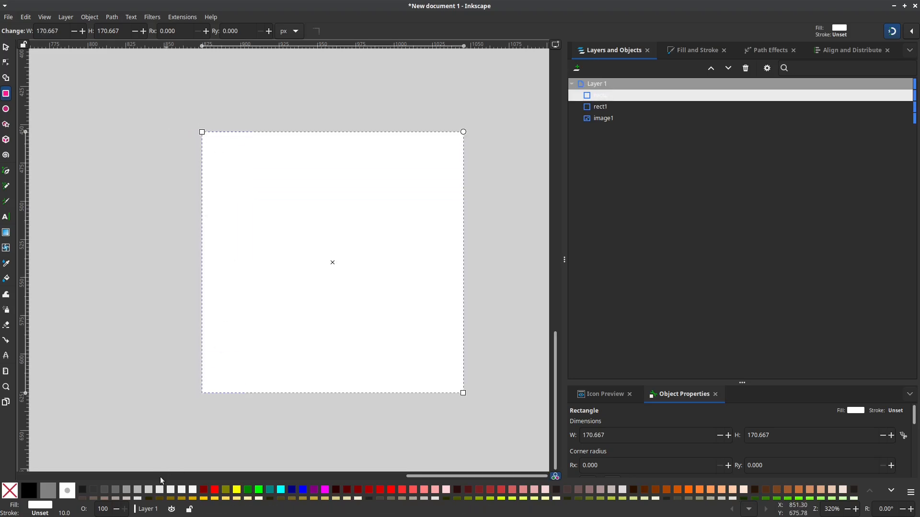
left_click(28, 492)
left_click_drag(614, 96, 623, 110)
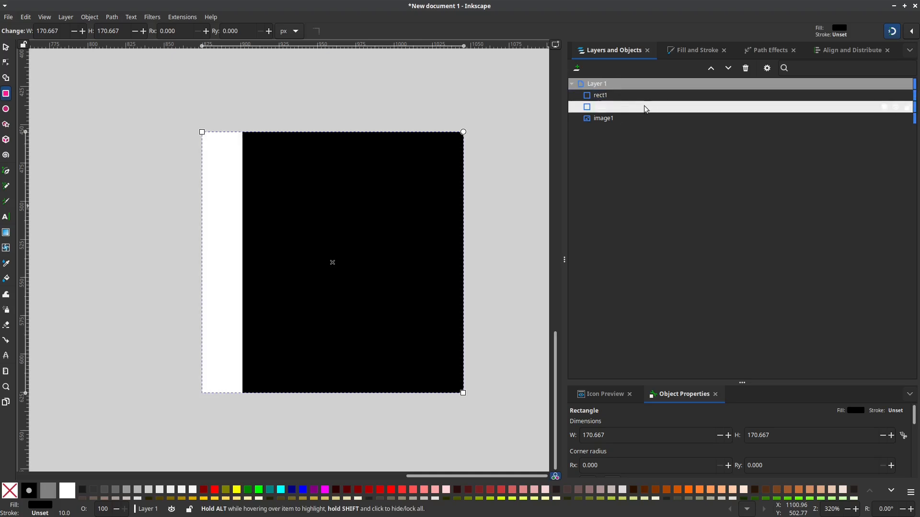
left_click(605, 96)
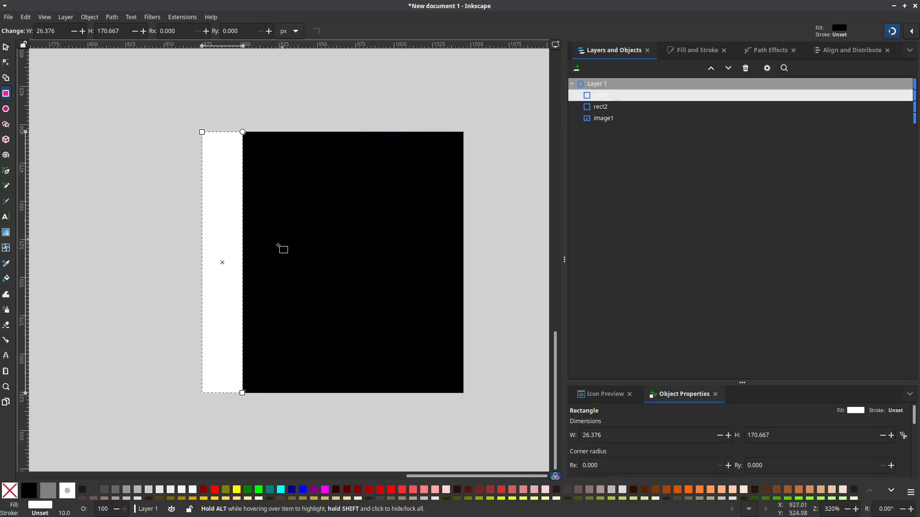
left_click(6, 47)
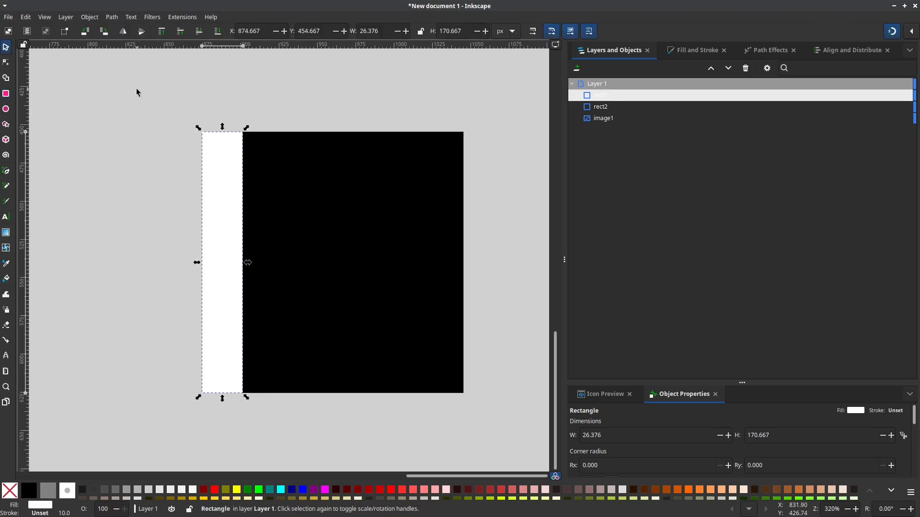
Export the whole document area as mask.png into the textures folder
left_click(9, 21)
left_click(35, 149)
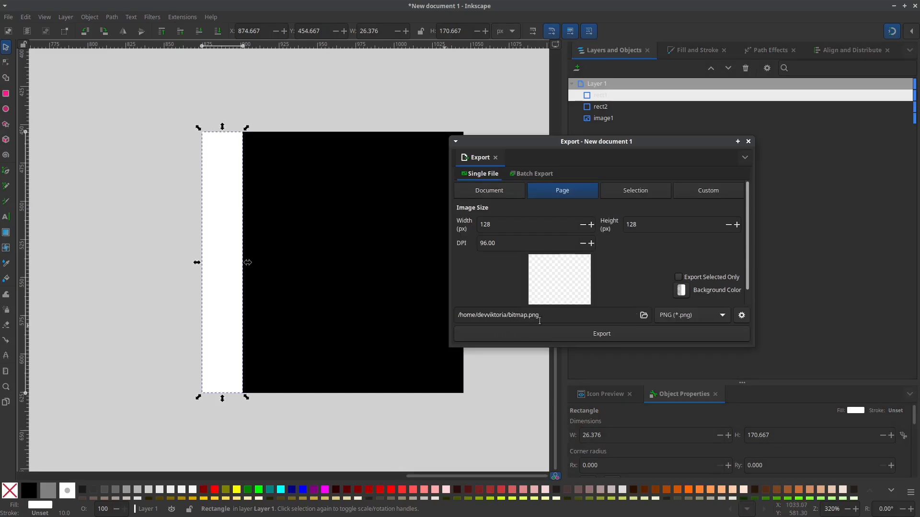
left_click(490, 190)
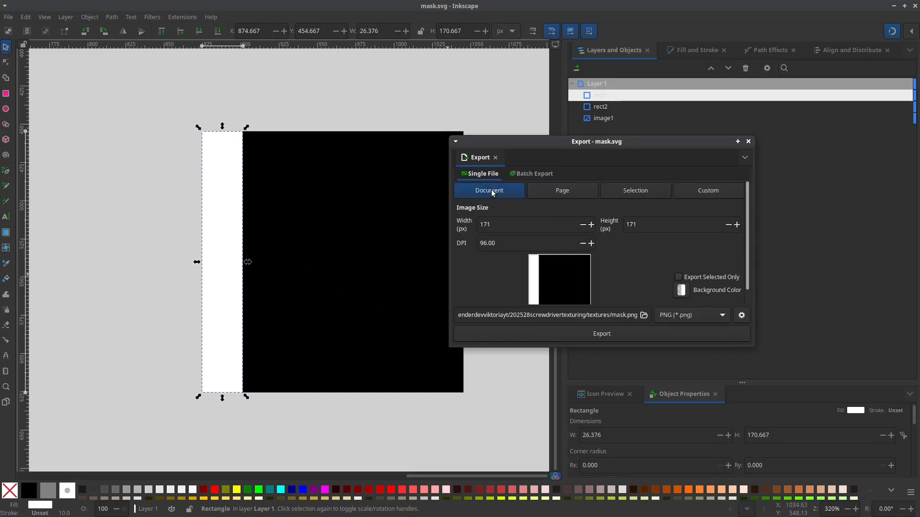
left_click(571, 331)
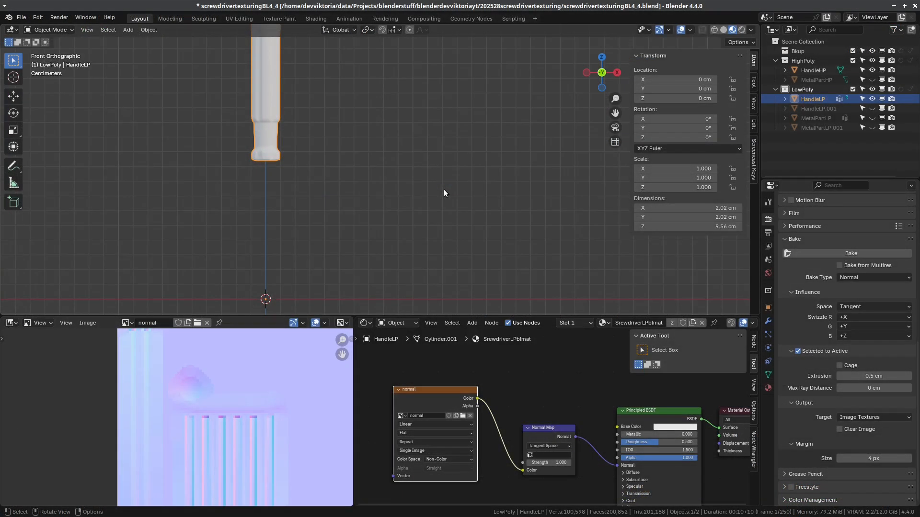
In Blender, select the high-poly handle HandleHP and hide the low-poly HandleLP
left_click(813, 71)
middle_click_drag(366, 138, 507, 235, "shift")
scroll(418, 174, "up", 2)
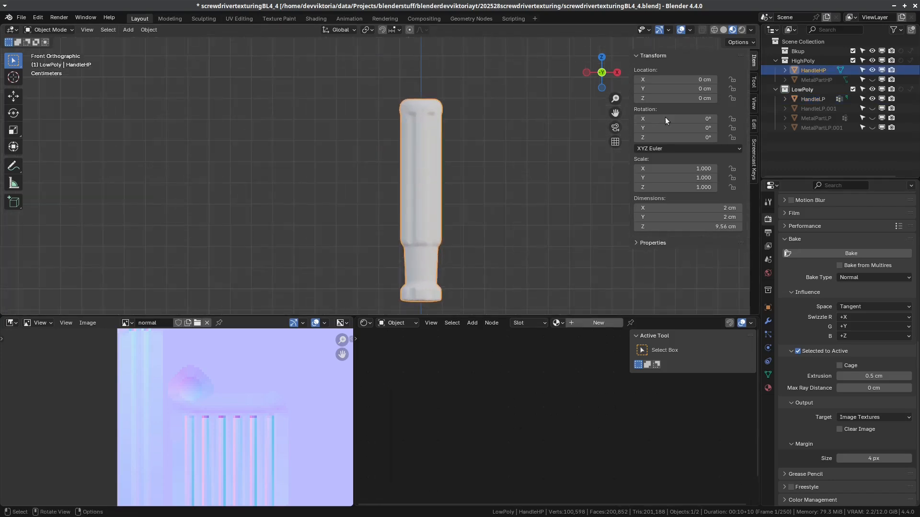
left_click(872, 99)
scroll(431, 211, "up", 1)
scroll(424, 168, "down", 3)
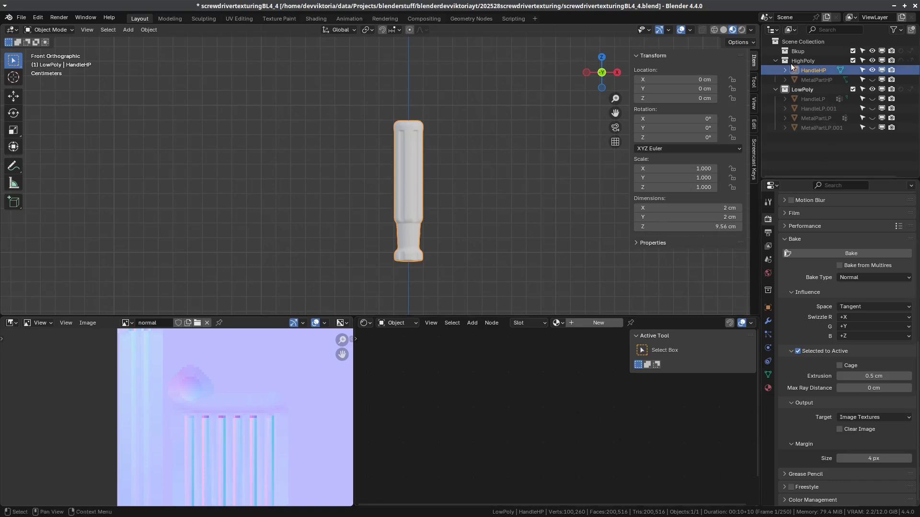
Create a new material for HandleHP
left_click(598, 327)
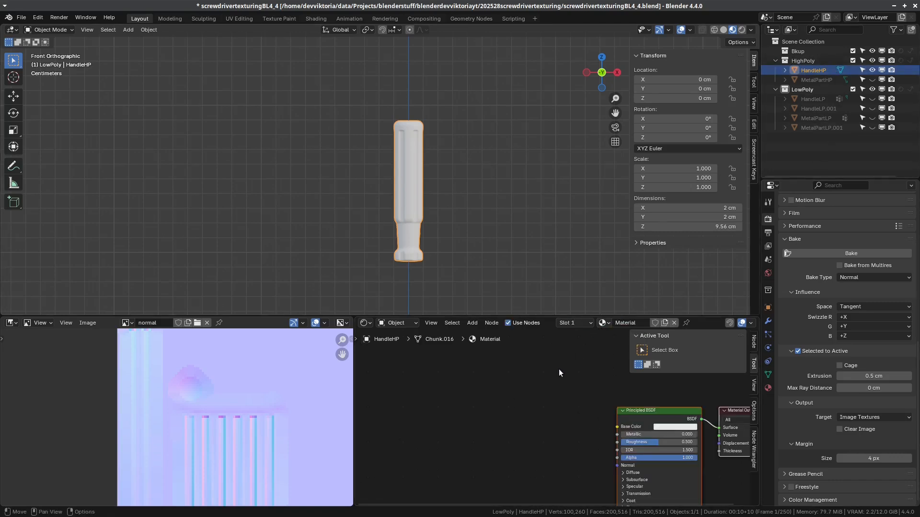
middle_click_drag(550, 431, 503, 407)
left_click(531, 392)
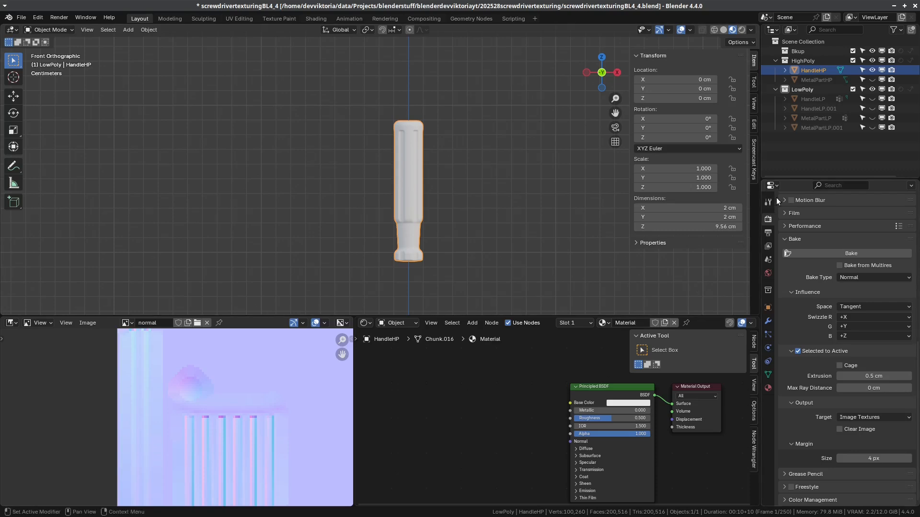
scroll(789, 225, "up", 5)
scroll(789, 226, "up", 10)
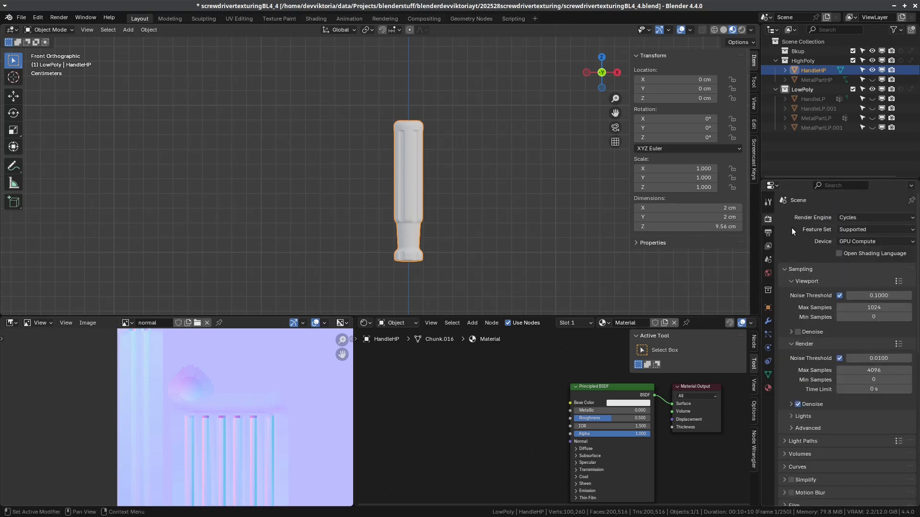
Add an Ambient Occlusion node to the HandleHP material and set its distance to 0.05
key("shift+a")
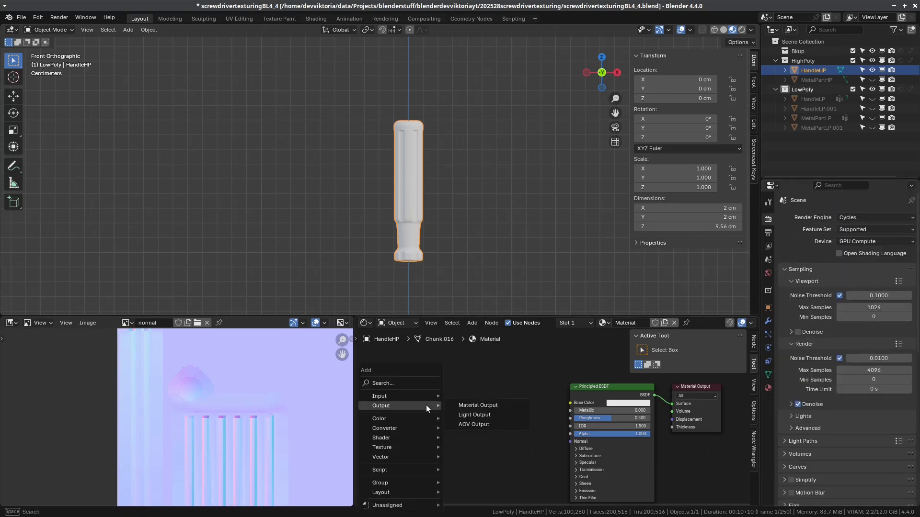
mouse_move(426, 394)
type("am")
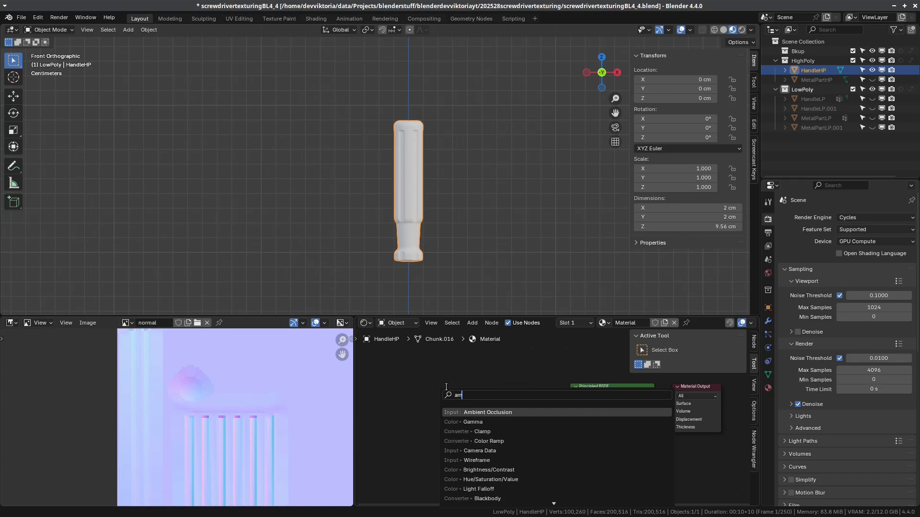
left_click(449, 412)
left_click(434, 421)
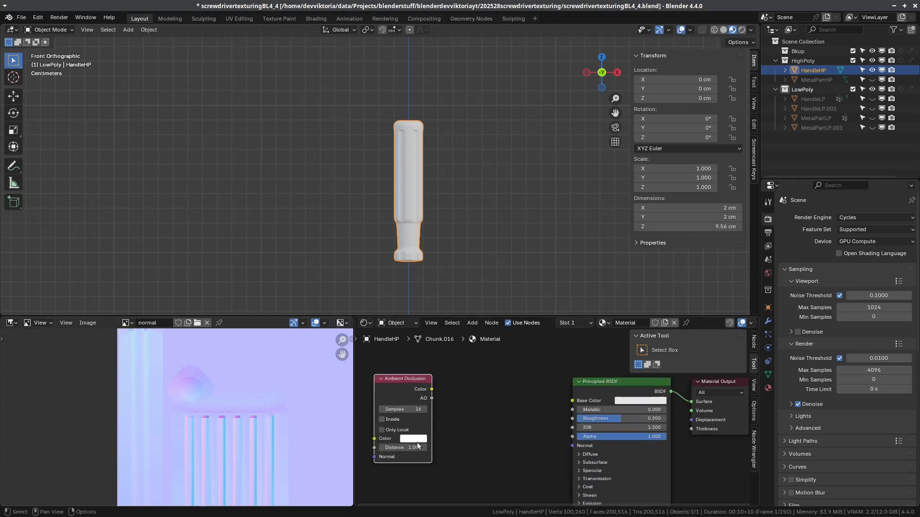
left_click(406, 447)
type("0.05")
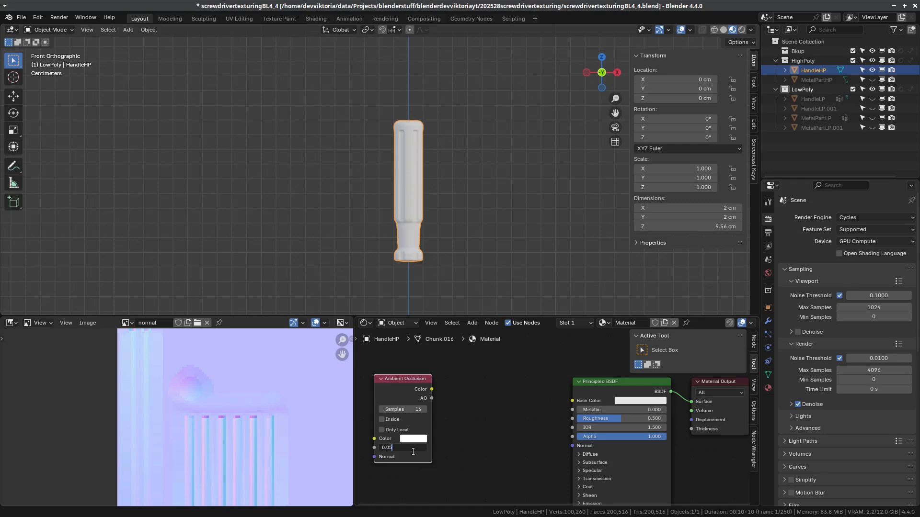
key("Return")
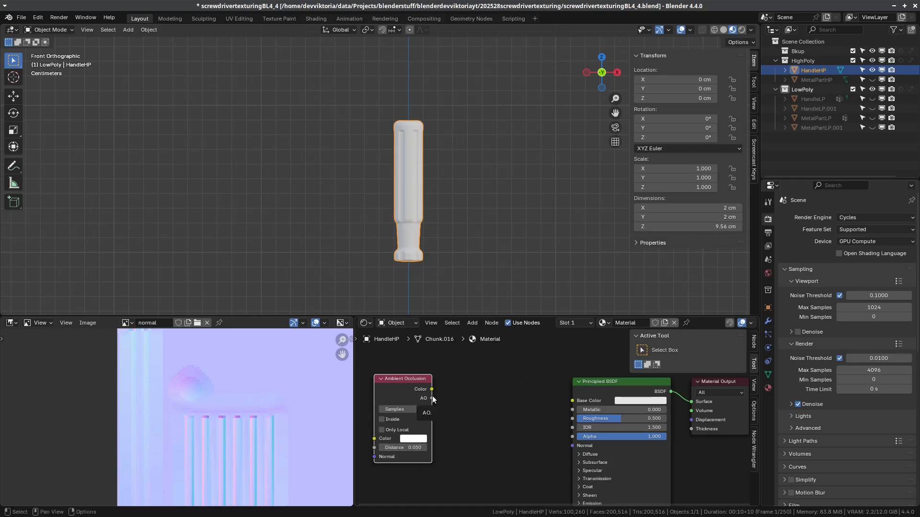
Connect the AO output to the Principled BSDF's Base Color and switch the viewport to rendered shading
left_click_drag(432, 399, 573, 400)
left_click(741, 30)
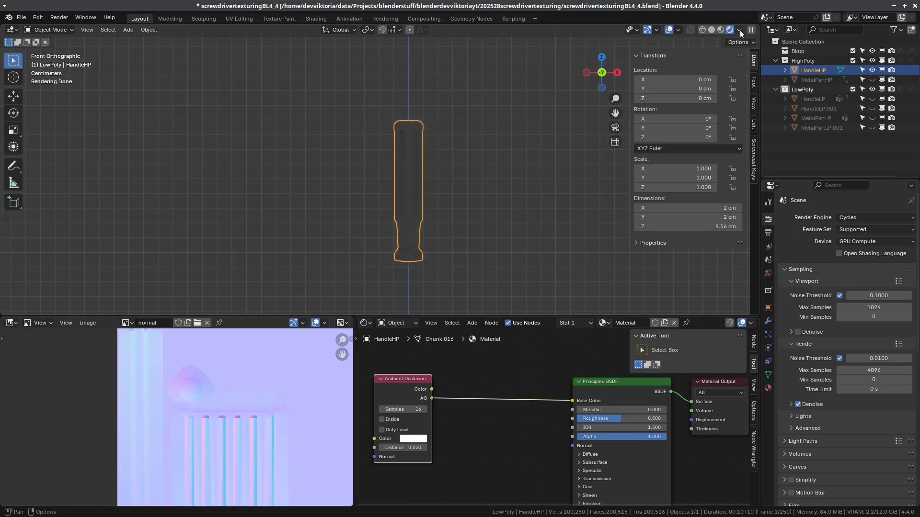
scroll(416, 200, "up", 3)
Insert a Color Ramp between the Ambient Occlusion and Principled BSDF nodes, and spread the nodes out in a widened node editor
left_click_drag(355, 412, 219, 412)
key("shift+a")
mouse_move(437, 403)
type("col")
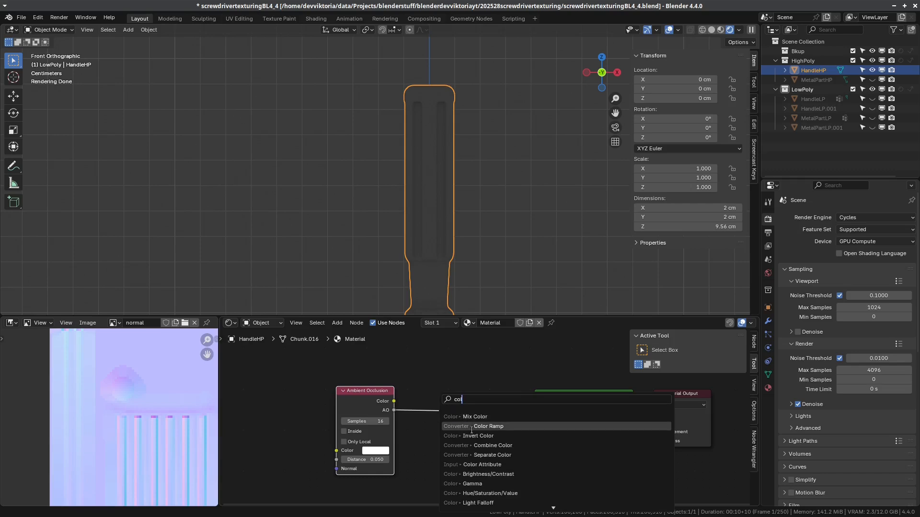
left_click(487, 426)
left_click(412, 389)
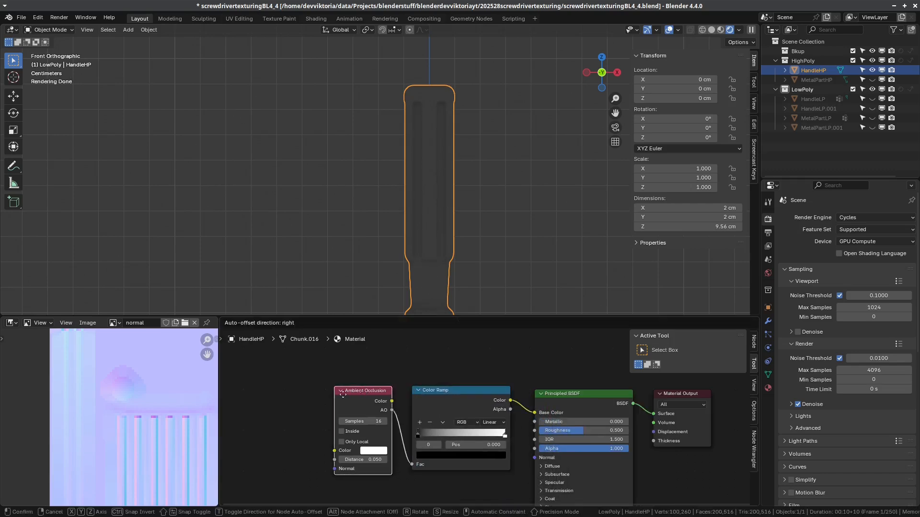
left_click_drag(367, 391, 263, 391)
left_click_drag(453, 398, 374, 393)
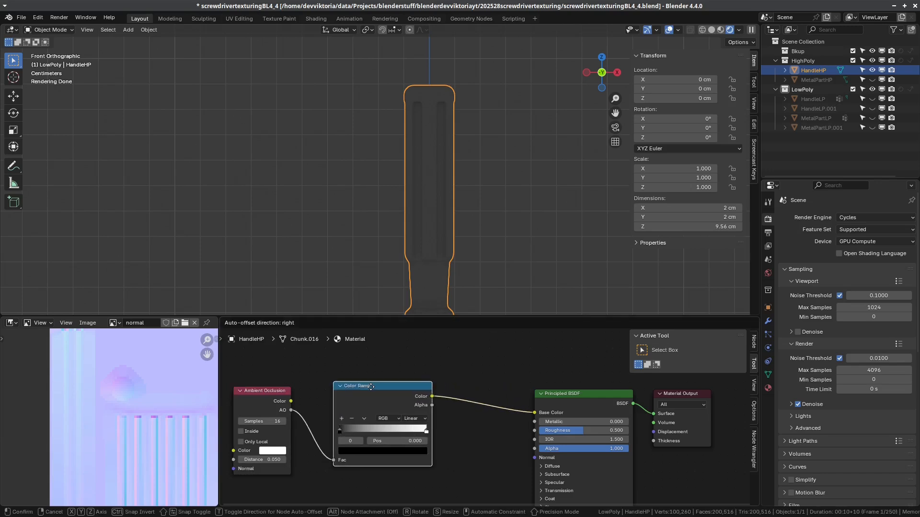
Reverse the Color Ramp, placing the white stop at 0.844 and the black stop at 1.000
left_click_drag(432, 427, 373, 426)
scroll(517, 429, "up", 2)
left_click_drag(278, 431, 484, 429)
left_click_drag(374, 430, 531, 431)
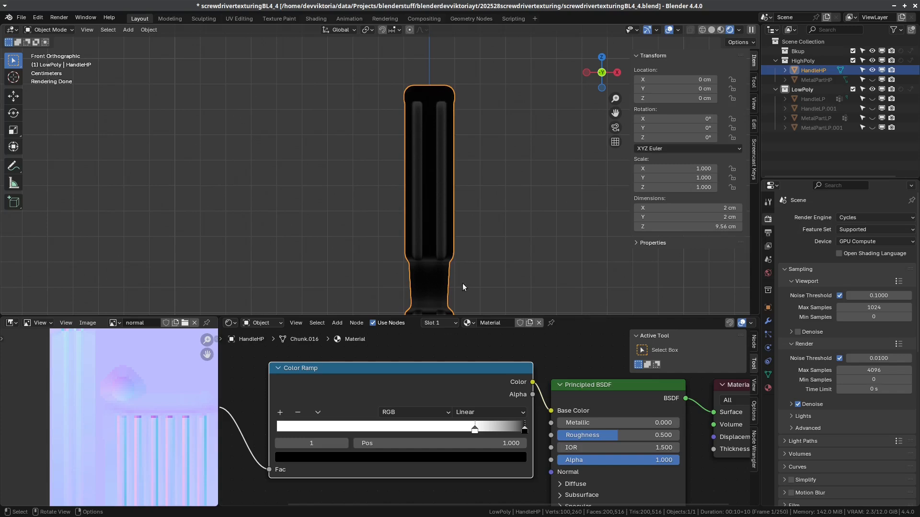
left_click_drag(475, 431, 518, 443)
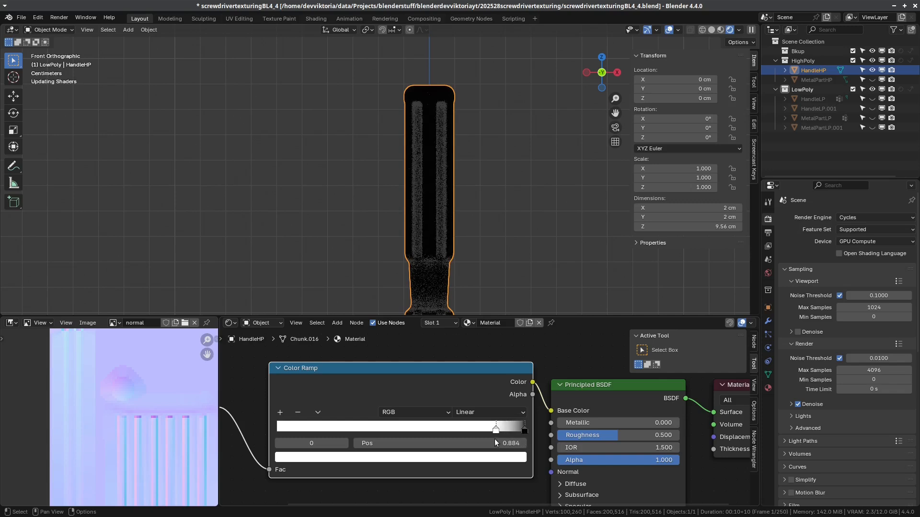
left_click_drag(496, 440, 485, 441)
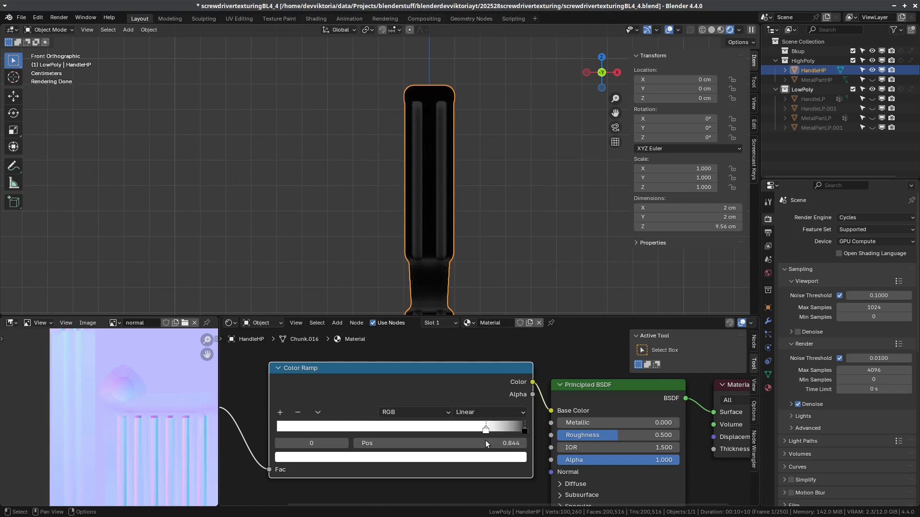
Unhide the low-poly handle HandleLP and select it to bring up its material nodes
middle_click_drag(450, 277, 443, 191)
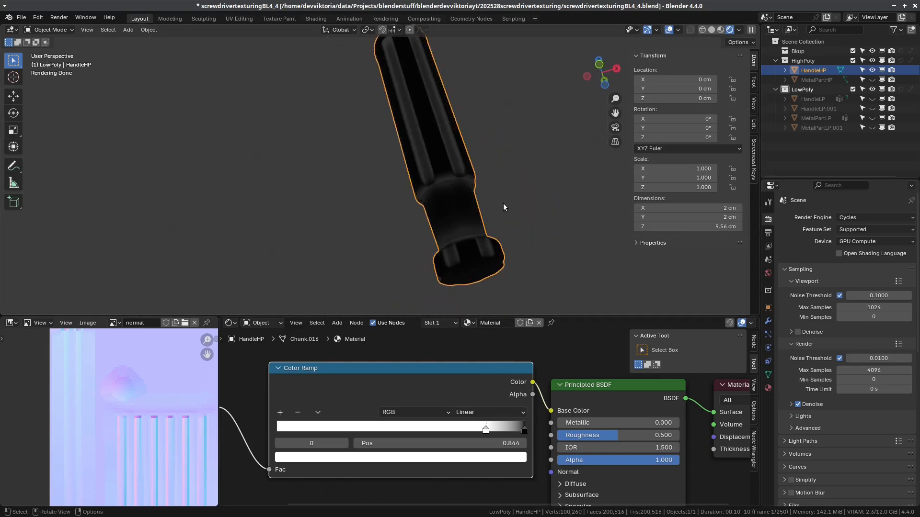
left_click(872, 99)
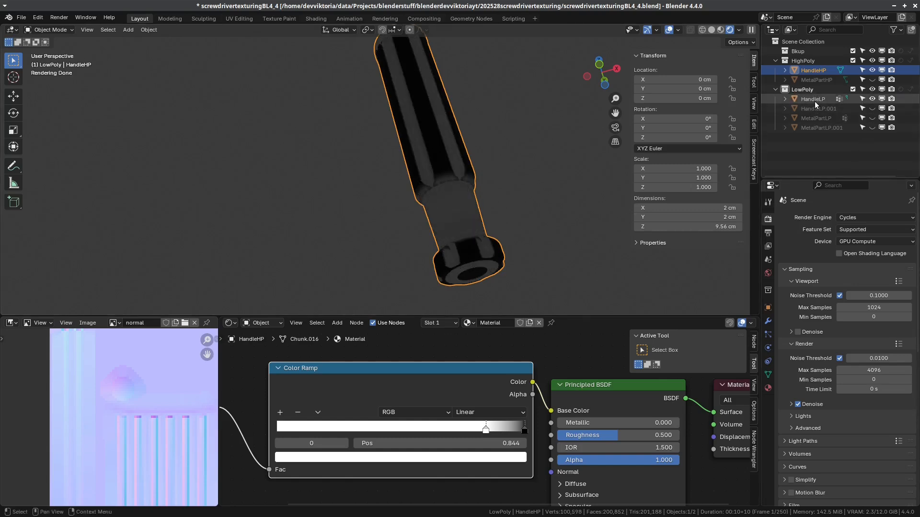
left_click(815, 102)
scroll(444, 389, "down", 5)
middle_click_drag(471, 373, 618, 321)
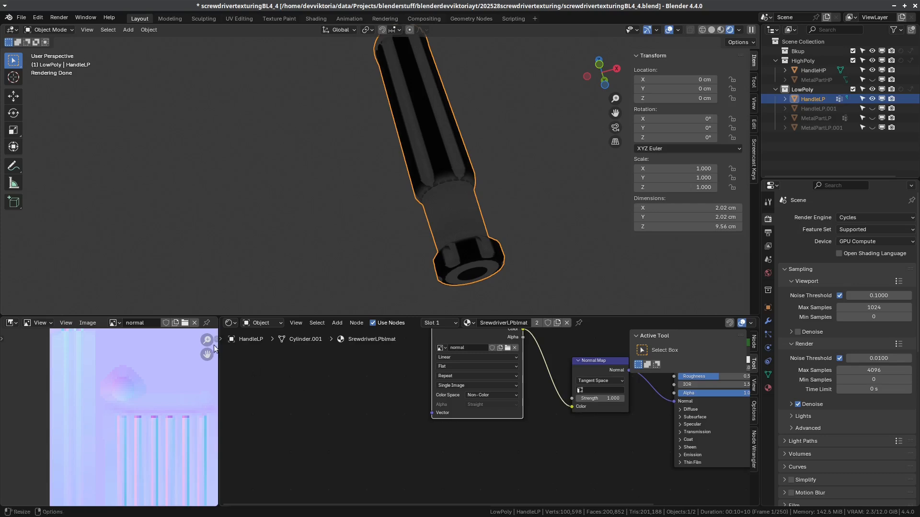
Create a new image named dirtmask, 128 px wide and 128 px high, without an alpha channel
left_click(88, 323)
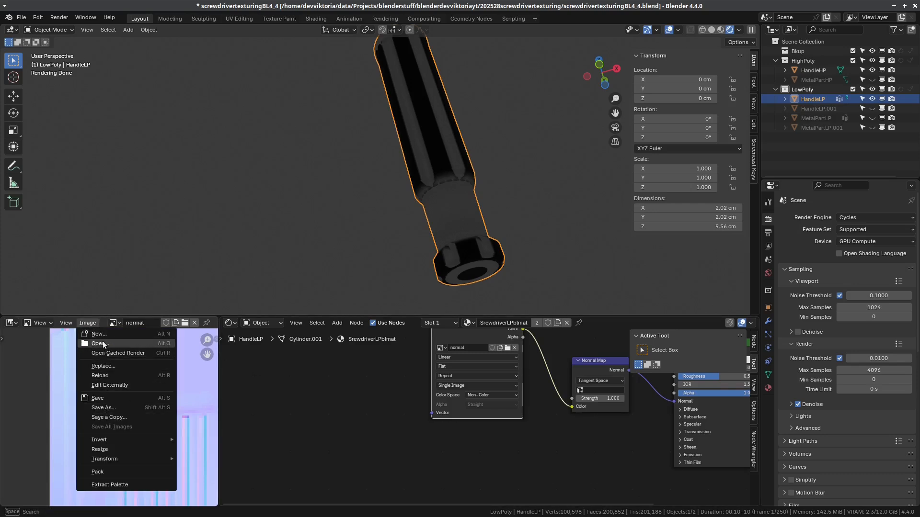
left_click(101, 335)
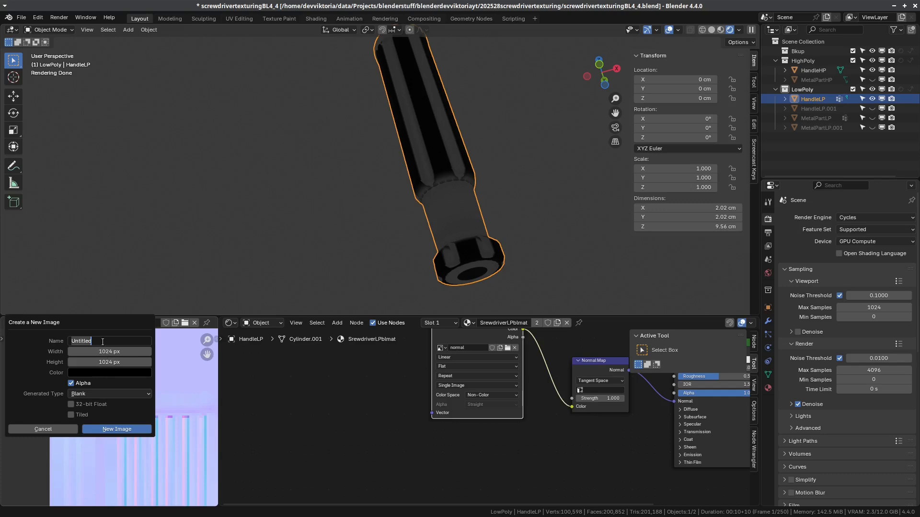
type("dirtmask")
left_click(115, 353)
type("128")
key("Tab")
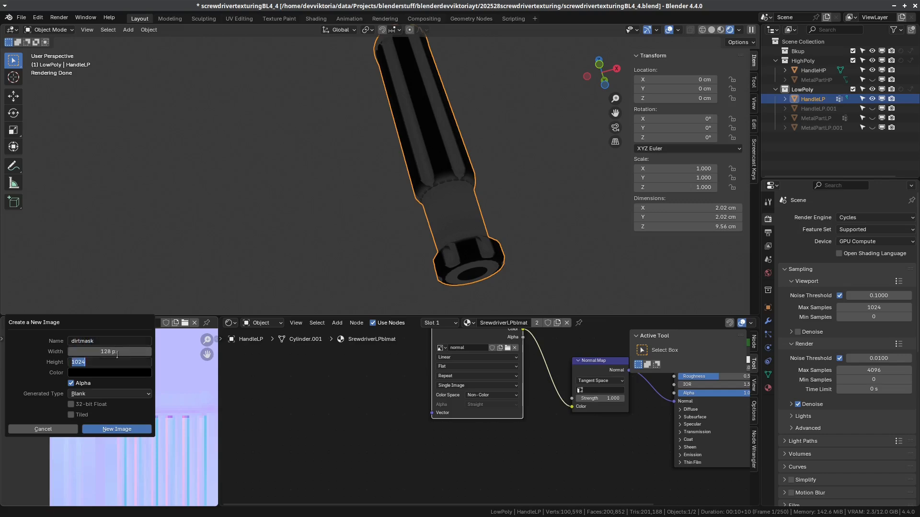
type("128")
key("Tab")
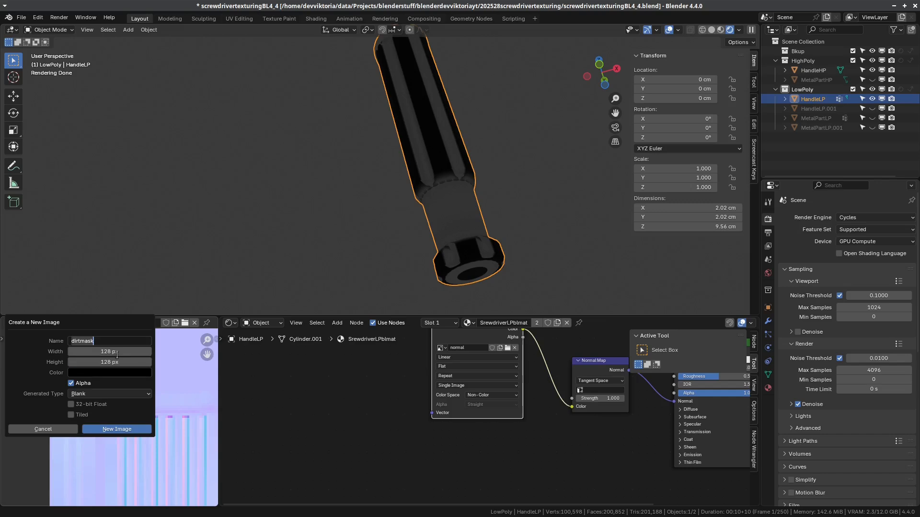
left_click(79, 386)
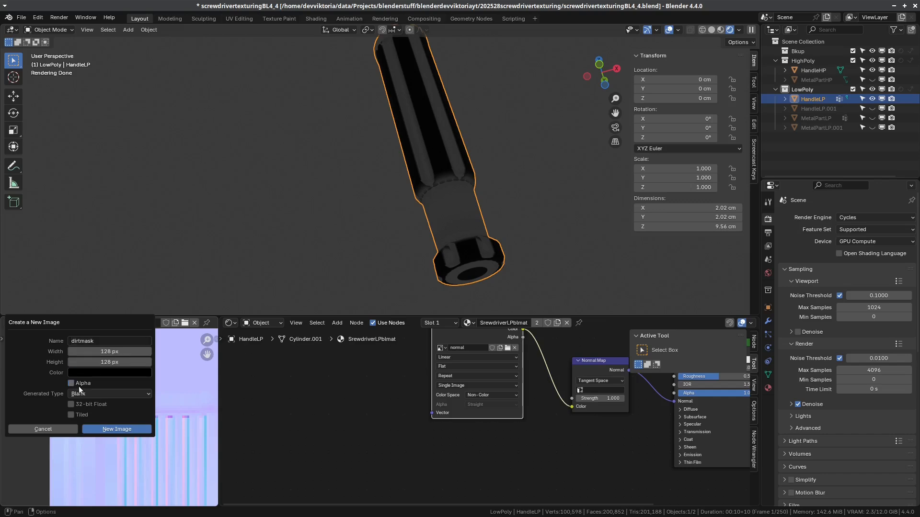
left_click(137, 427)
Add an Image Texture node to HandleLP's material, placed below the normal map's image node
scroll(280, 405, "down", 1)
middle_click_drag(413, 422, 355, 431)
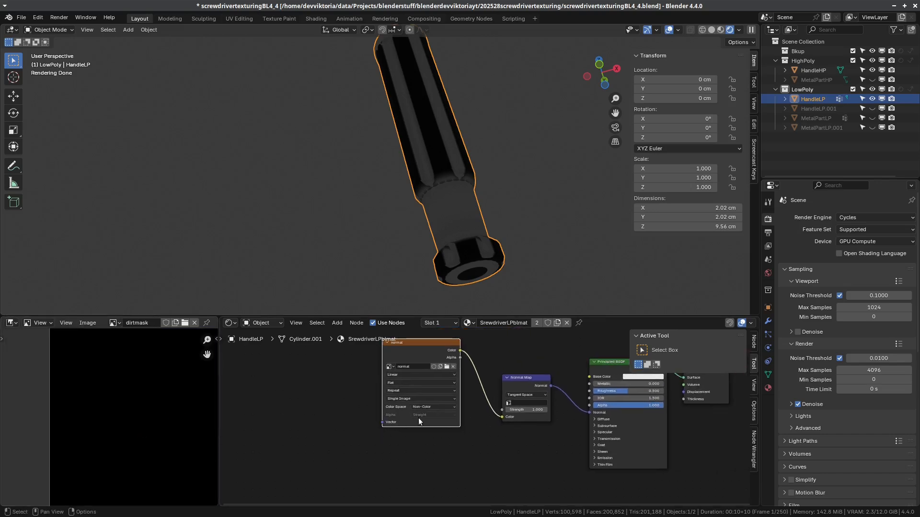
scroll(438, 476, "down", 1)
middle_click_drag(438, 475, 450, 445)
key("shift+a")
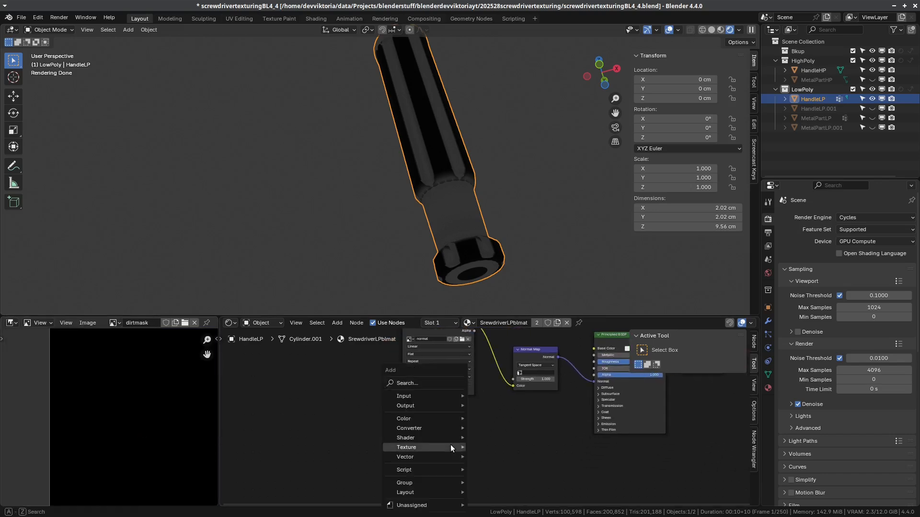
mouse_move(450, 445)
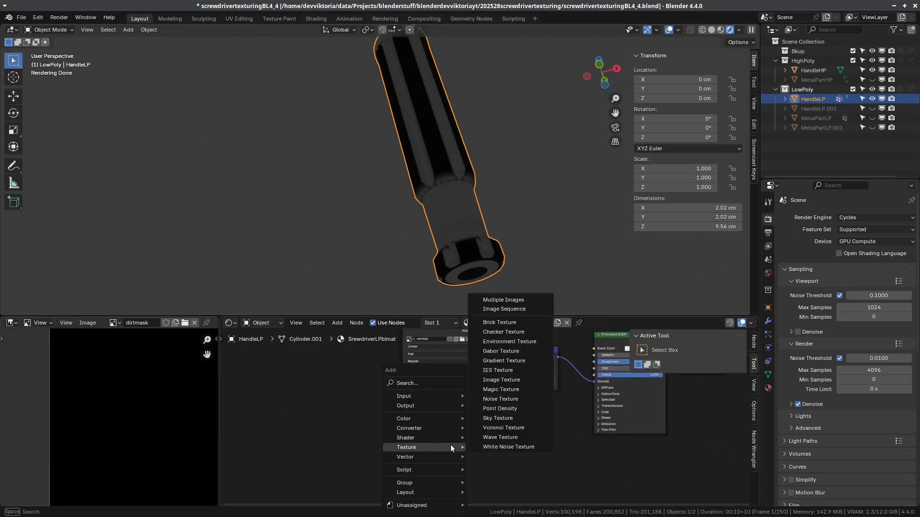
left_click(509, 379)
left_click(400, 407)
Assign the dirtmask image to the new Image Texture node and set its color space to Non-Color
left_click(406, 431)
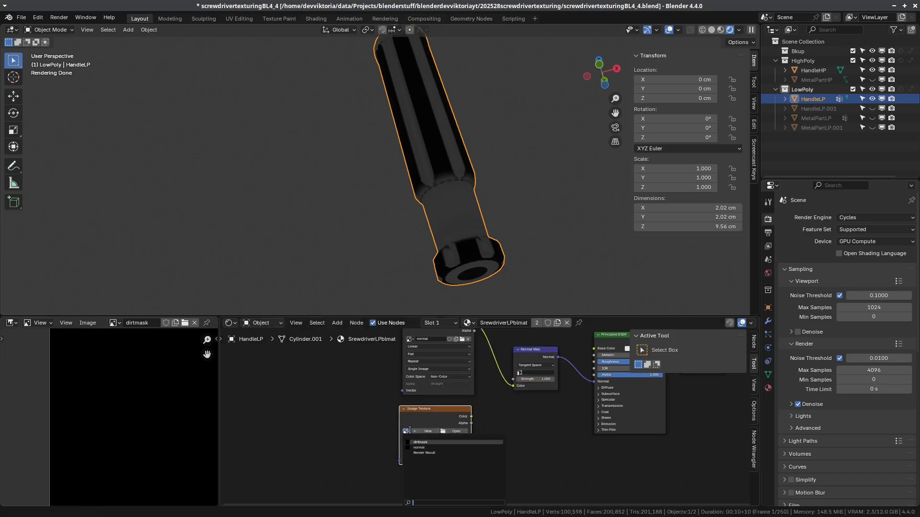
left_click(419, 442)
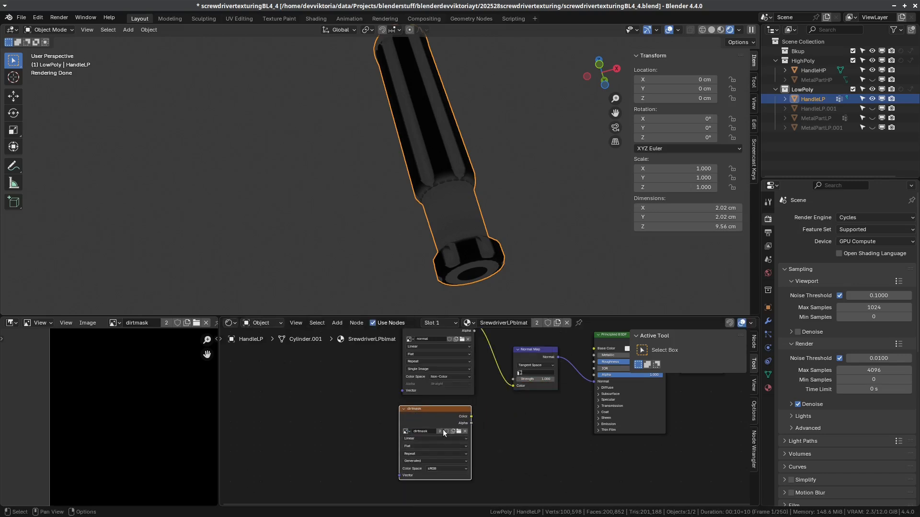
left_click(437, 471)
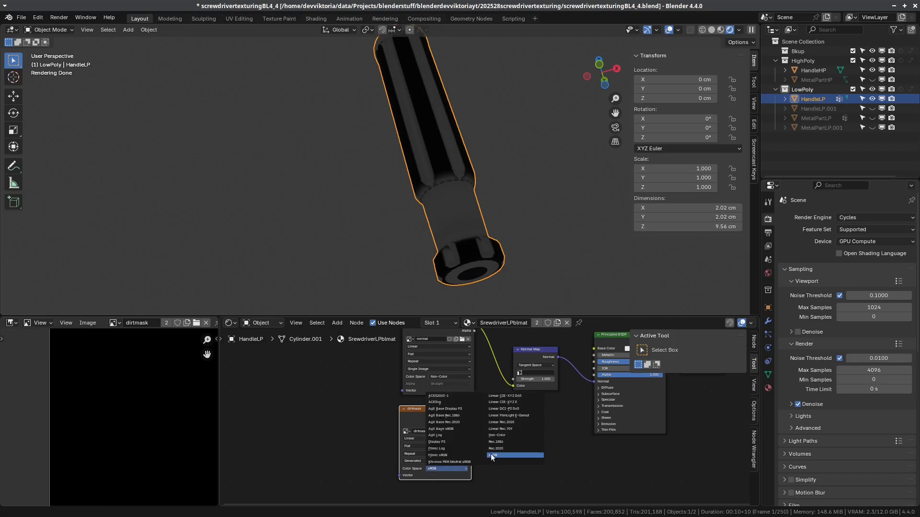
left_click(501, 437)
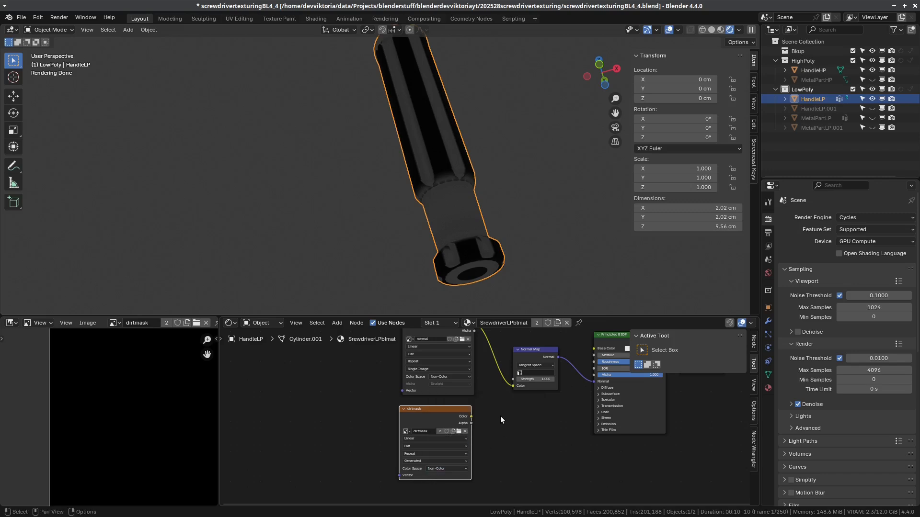
scroll(500, 416, "down", 1)
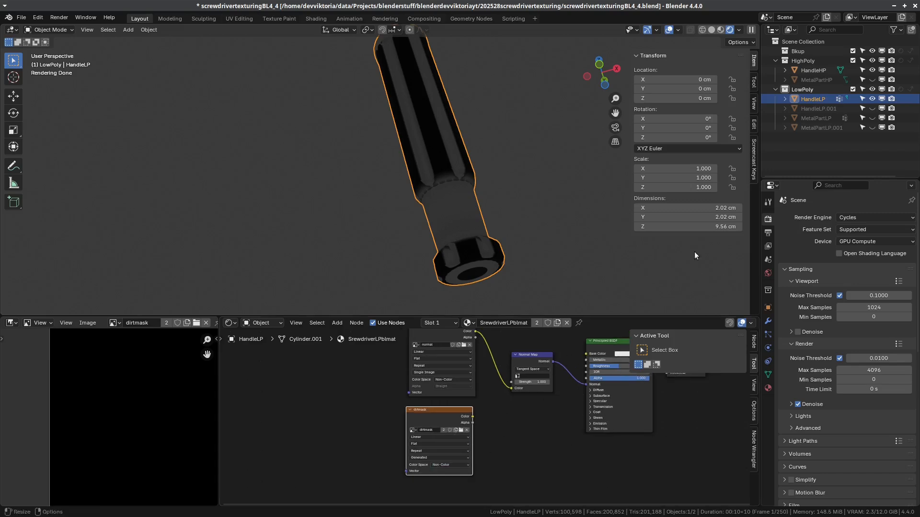
Select HandleHP together with HandleLP as the active object, and set the bake type to Diffuse
left_click(818, 70, "ctrl")
left_click(815, 100, "ctrl")
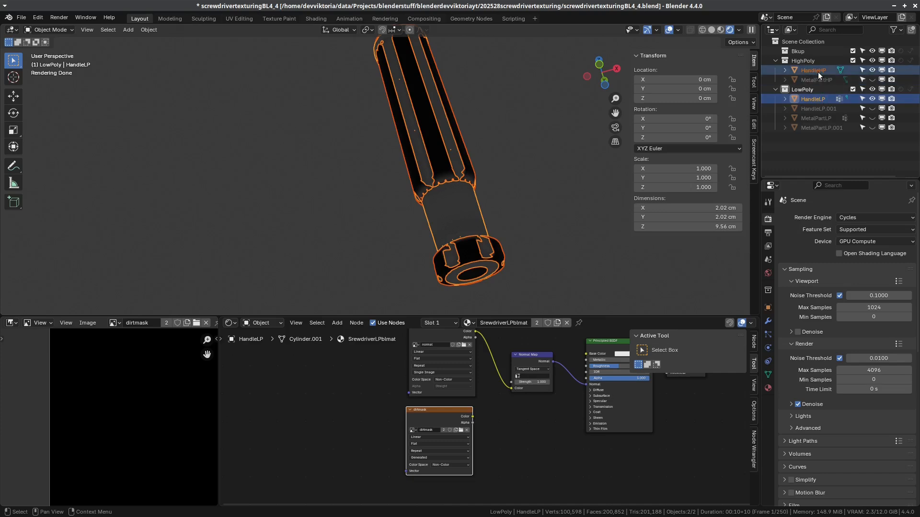
scroll(800, 427, "down", 10)
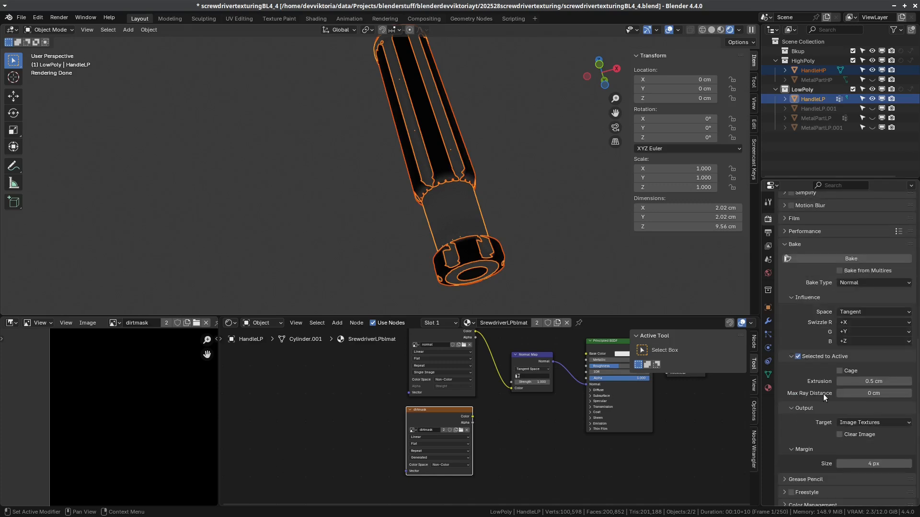
left_click(862, 283)
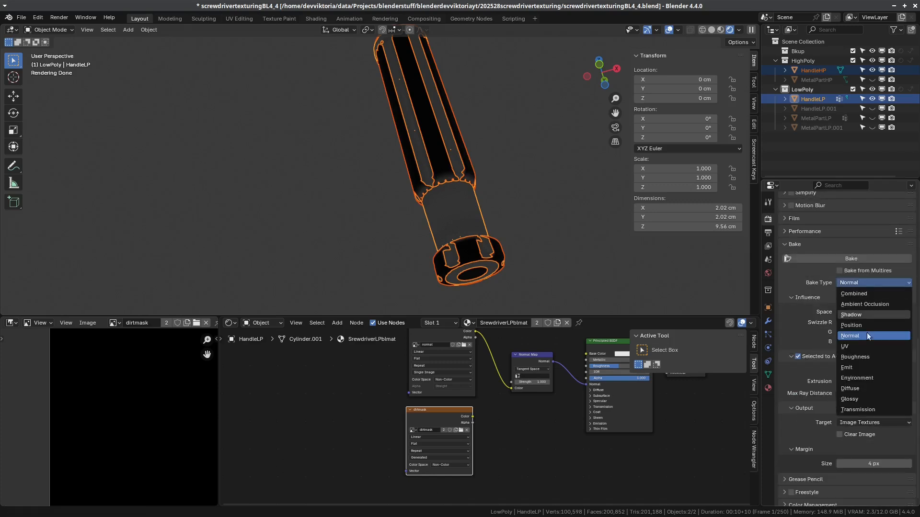
left_click(866, 388)
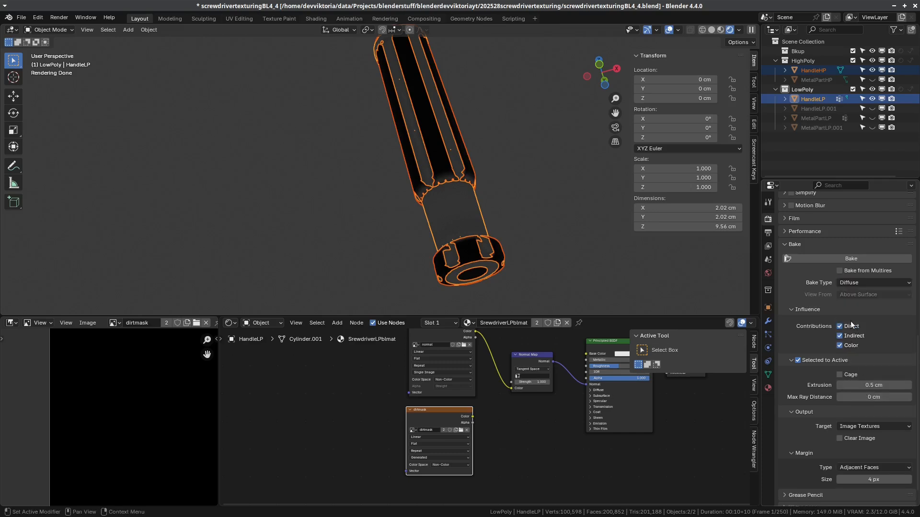
Exclude the Direct and Indirect contributions so only Color remains, and bake into the dirtmask image
left_click(839, 326)
scroll(824, 412, "down", 1)
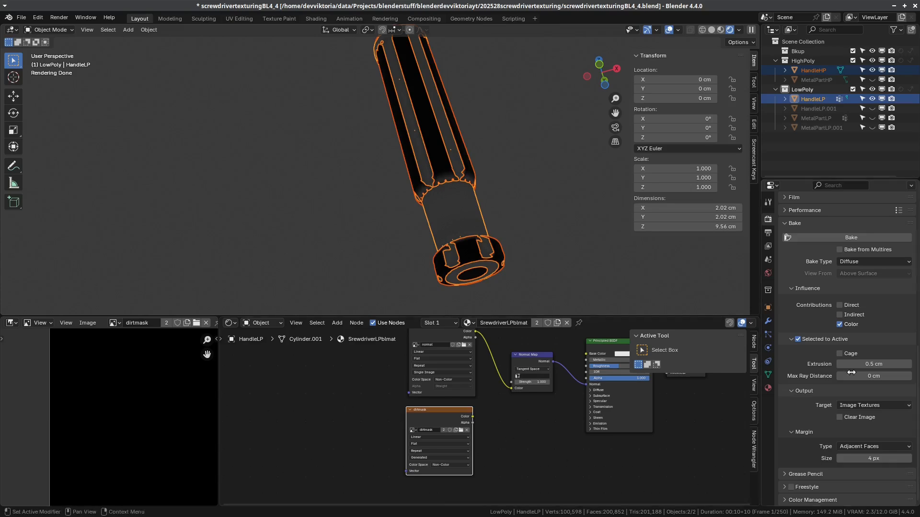
left_click(817, 237)
scroll(158, 406, "up", 3)
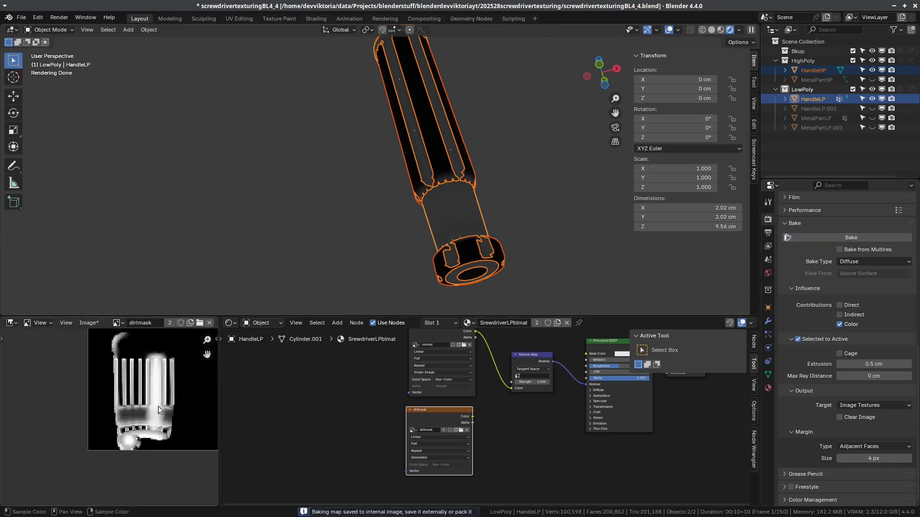
Connect the dirtmask Color output to HandleLP's Base Color, and enable Only Local on HandleHP's Ambient Occlusion node
scroll(160, 387, "up", 2)
middle_click_drag(314, 246, 511, 208)
scroll(113, 413, "up", 2)
scroll(151, 388, "down", 3)
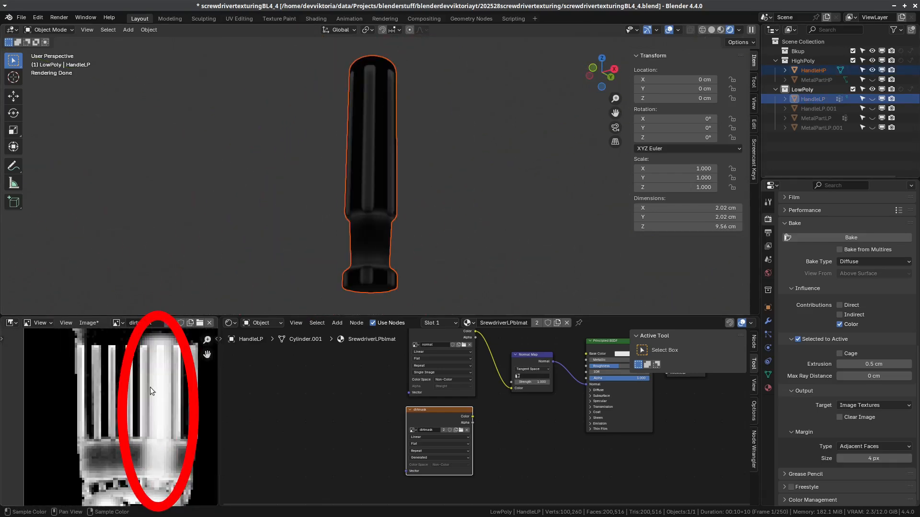
middle_click_drag(398, 186, 365, 235)
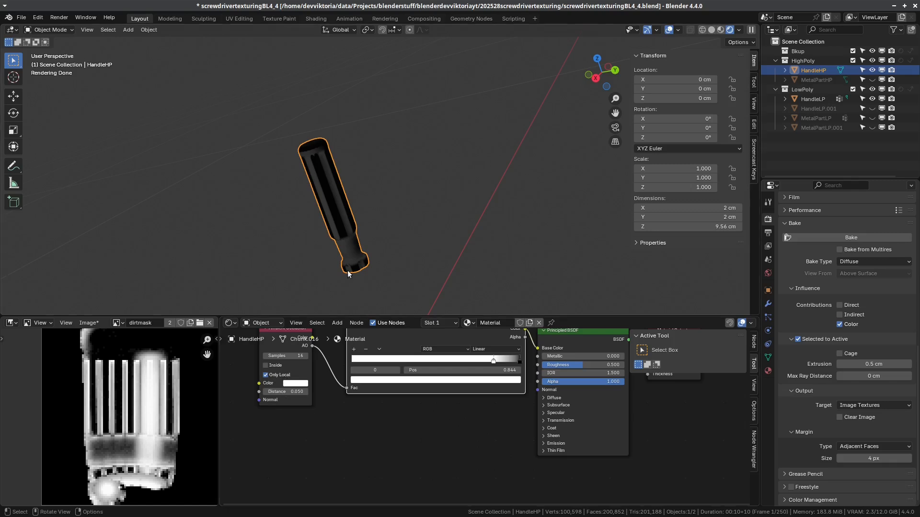
Rebake the dirtmask image with HandleHP selected and HandleLP as the active object
left_click(814, 98, "ctrl")
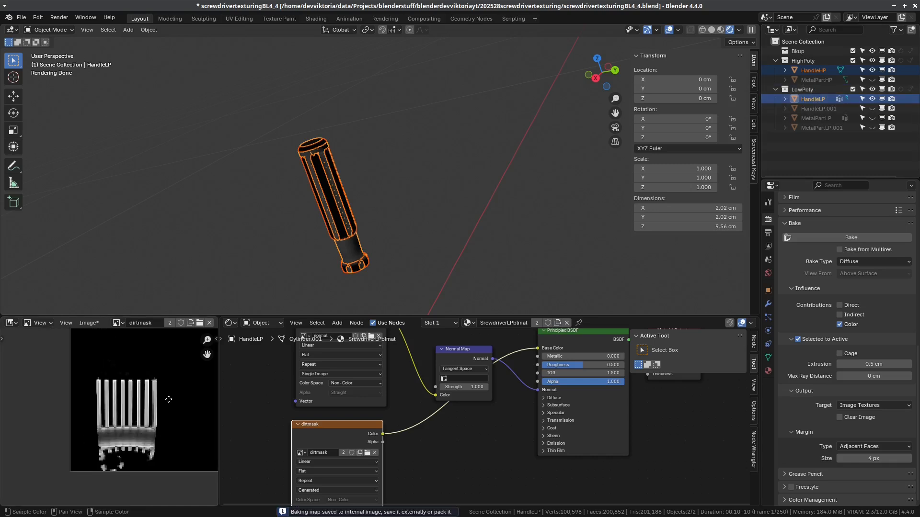
middle_click_drag(168, 399, 184, 410)
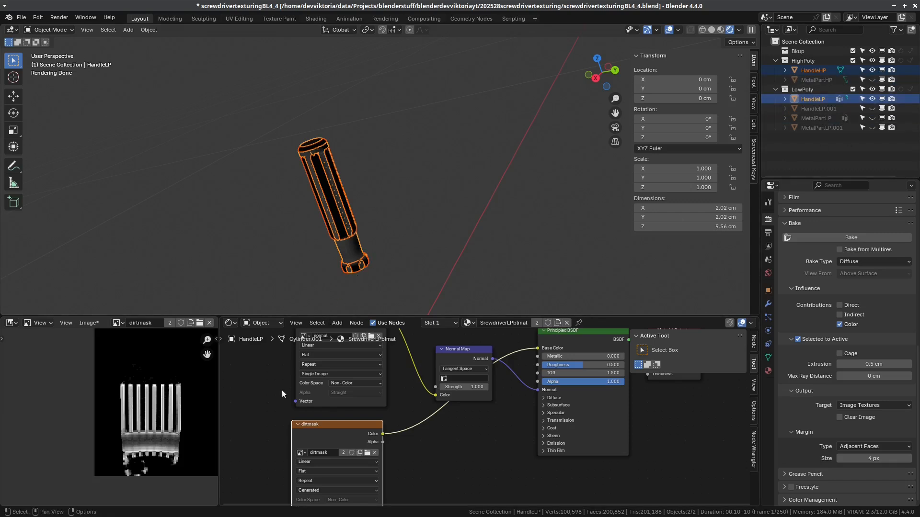
scroll(284, 375, "down", 1)
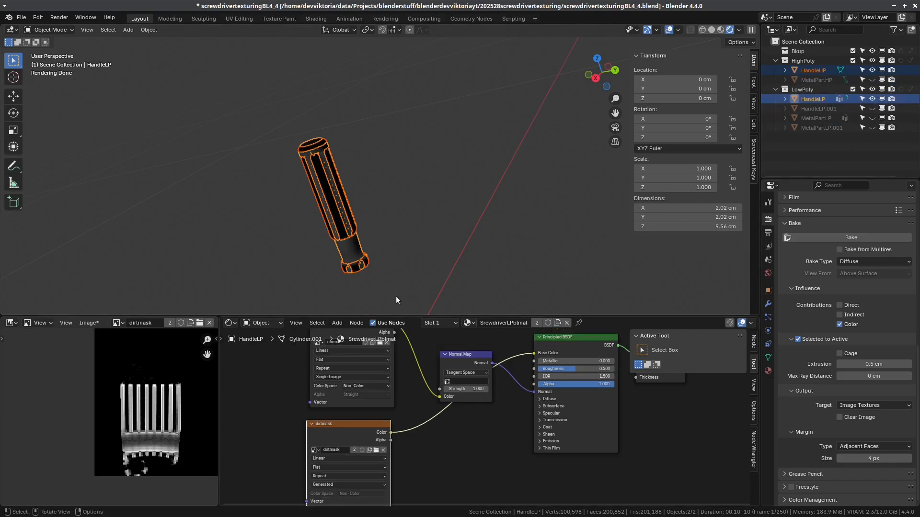
Save the project file and save the baked dirtmask image to disk
key("ctrl+s")
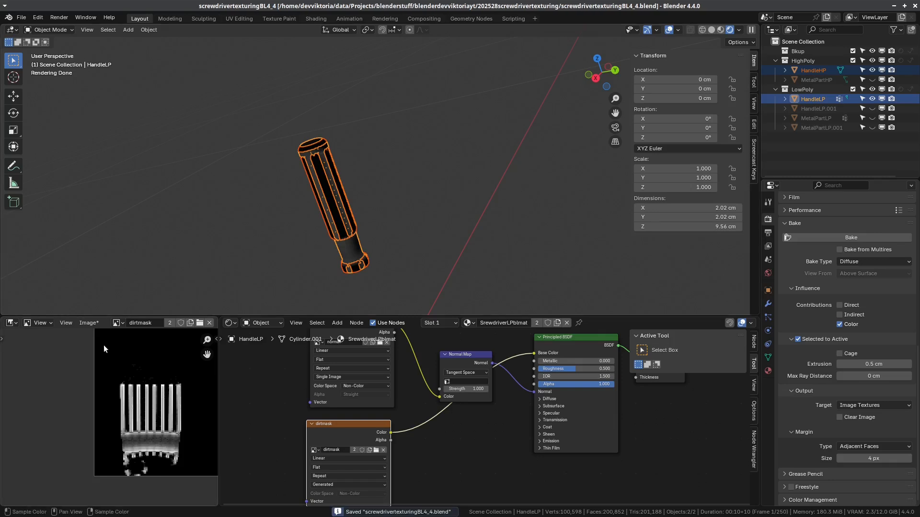
key("shift+alt+s")
left_click(666, 399)
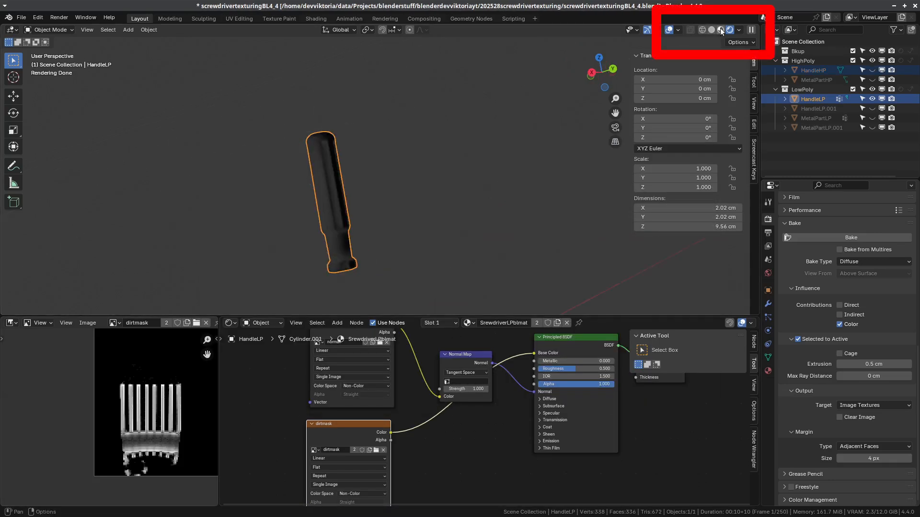
Compare the dirtmask on HandleLP in material preview and rendered shading, examining the handle from several sides
left_click(720, 28)
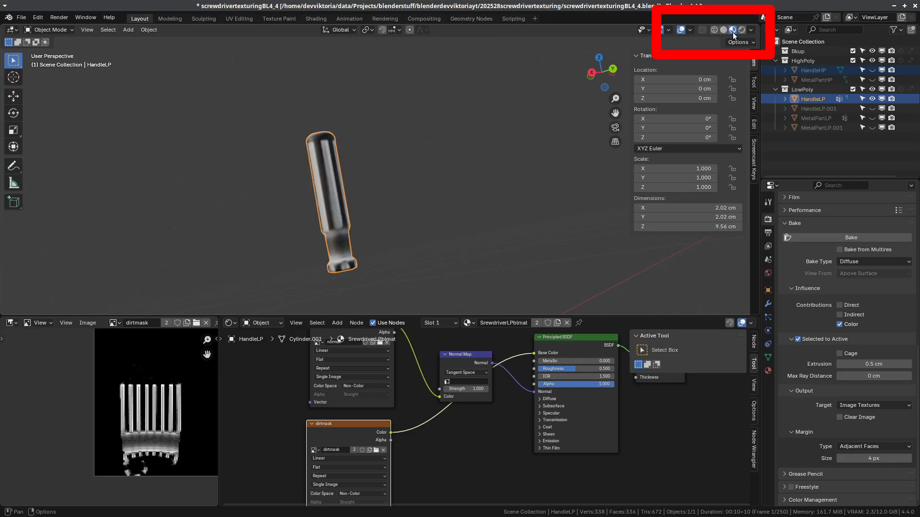
left_click(741, 31)
mouse_move(321, 182)
middle_mouse_down()
mouse_move(208, 220)
mouse_move(328, 229)
mouse_move(490, 186)
mouse_move(506, 117)
mouse_move(390, 167)
mouse_move(383, 202)
middle_mouse_up()
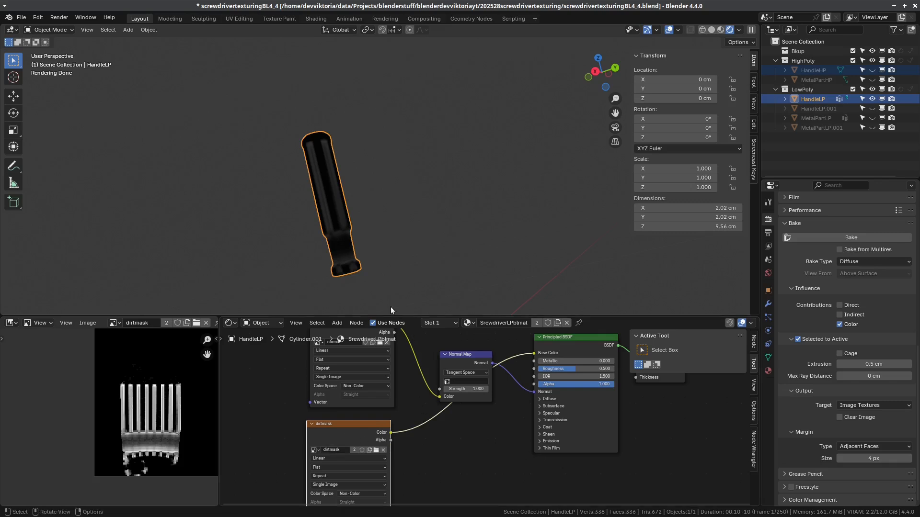
scroll(354, 289, "up", 2)
middle_click_drag(353, 262, 301, 269)
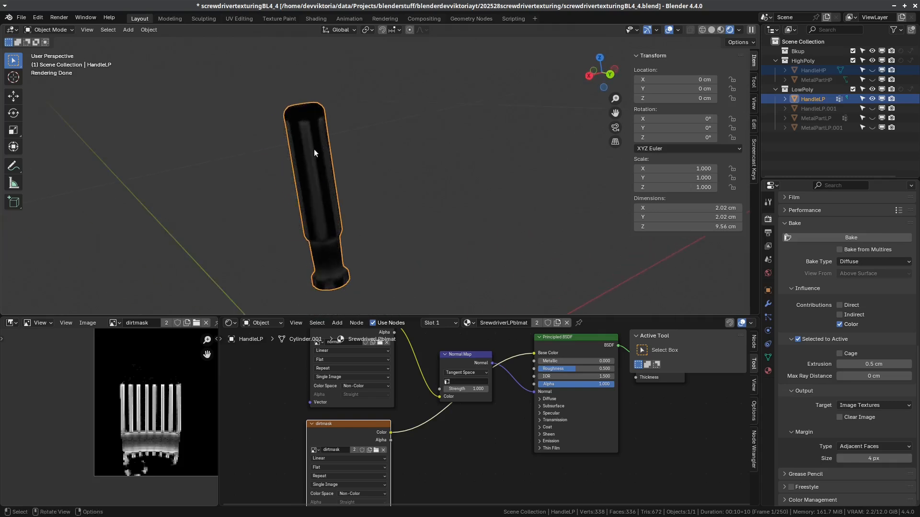
Save the project and show MetalPartLP alongside the low-poly handle
scroll(482, 415, "down", 1)
middle_click_drag(510, 327, 499, 361)
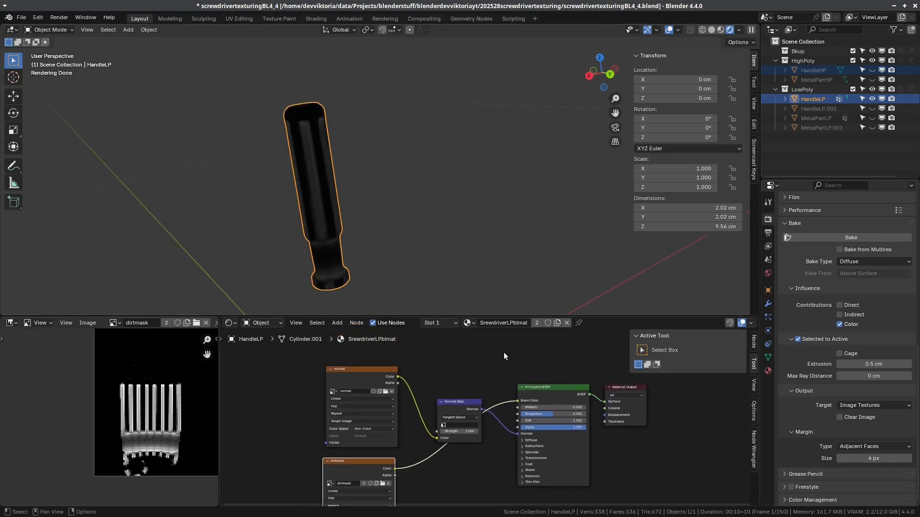
key("ctrl+s")
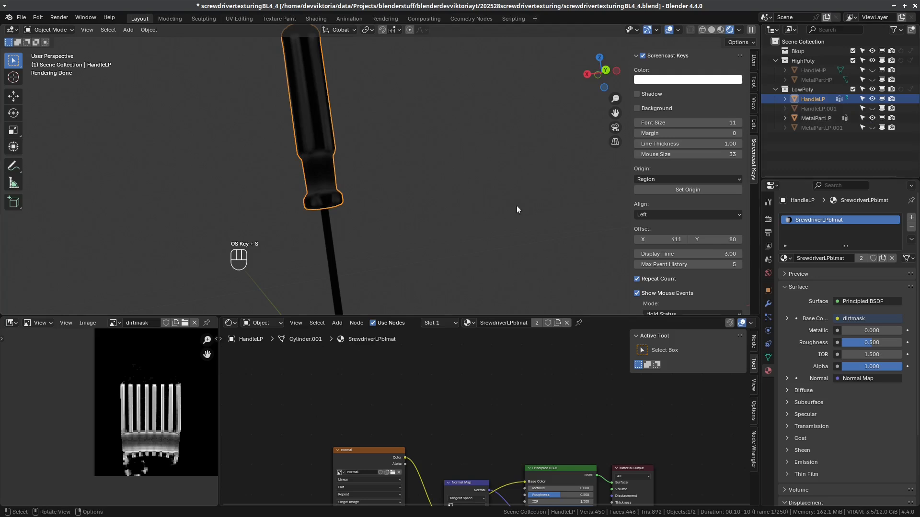
middle_click_drag(292, 243, 307, 232)
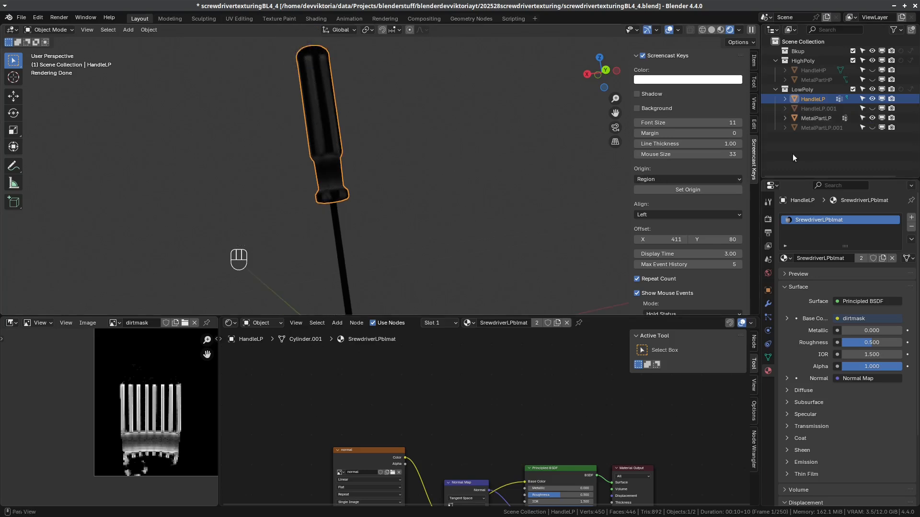
Hide HandleLP and MetalPartLP, and show HandleLP.001 and MetalPartLP.001 instead
left_click(871, 118)
left_click(872, 128)
middle_click_drag(340, 243, 679, 166)
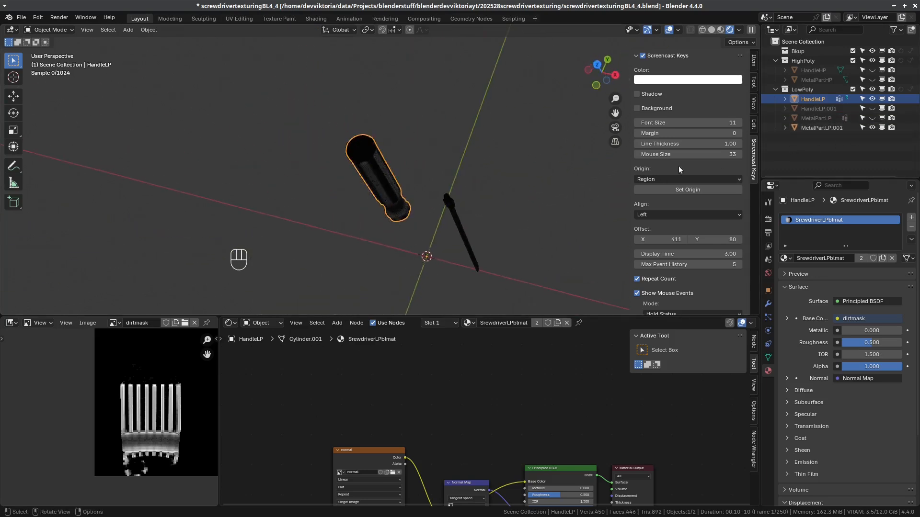
left_click(872, 99)
left_click(872, 109)
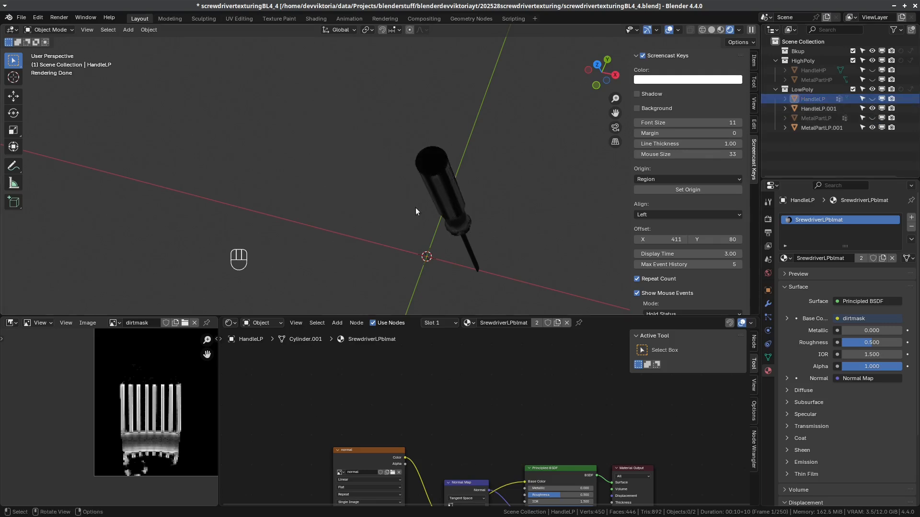
In MetalPartLP.001's material, move the Material Output farther from the Principled BSDF and disconnect the dirtmask from Base Color
middle_click_drag(417, 375, 351, 390)
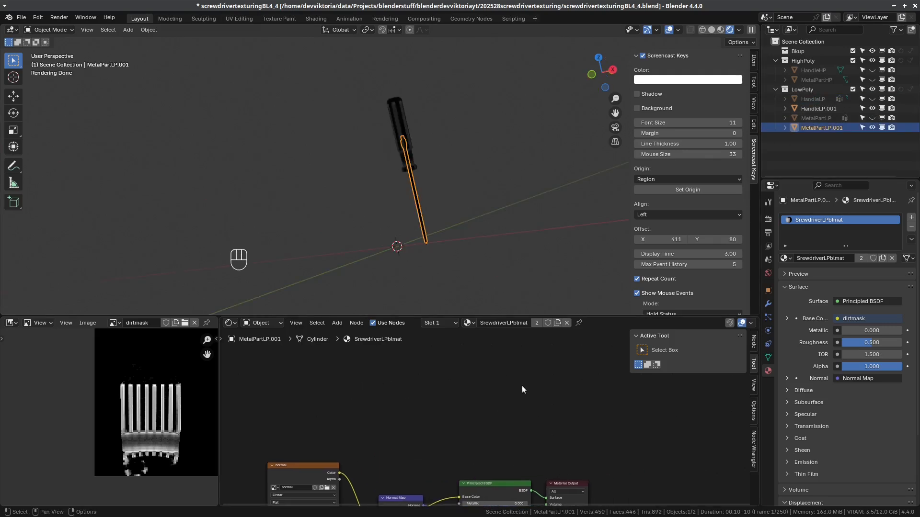
scroll(522, 389, "down", 1)
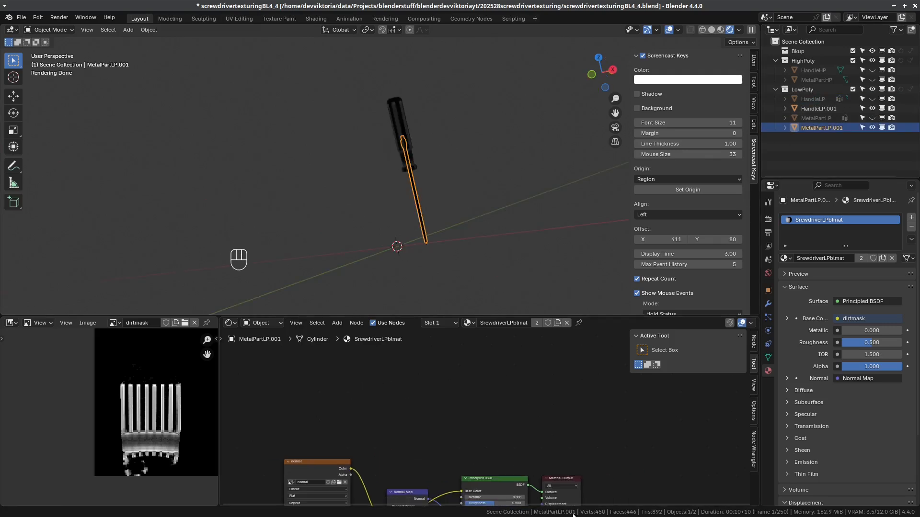
left_click_drag(565, 480, 646, 463)
left_click_drag(461, 492, 429, 468)
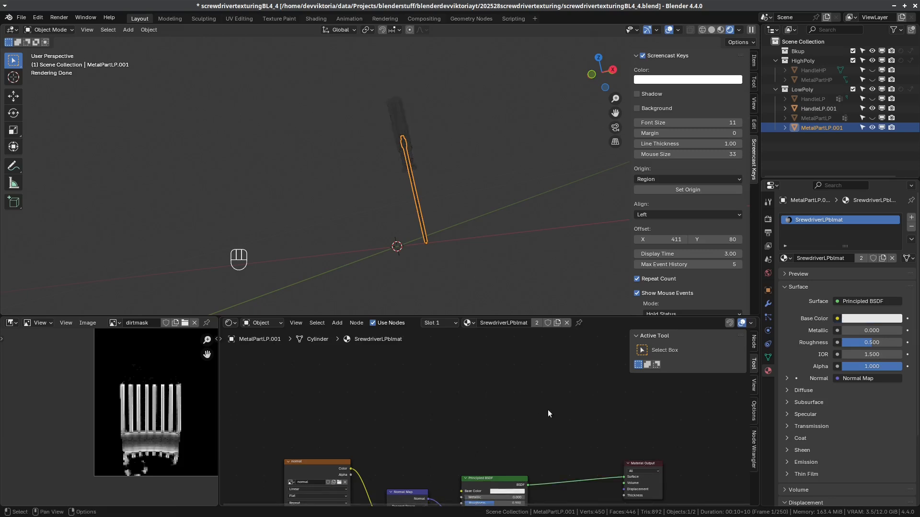
Add a Mix Shader node above the link between the Principled BSDF and the Material Output
key("shift+a")
mouse_move(548, 409)
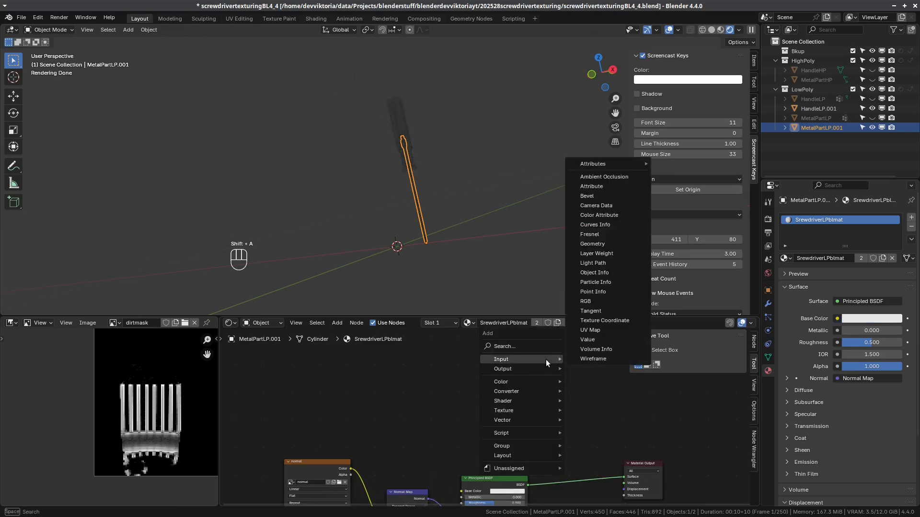
type("mix")
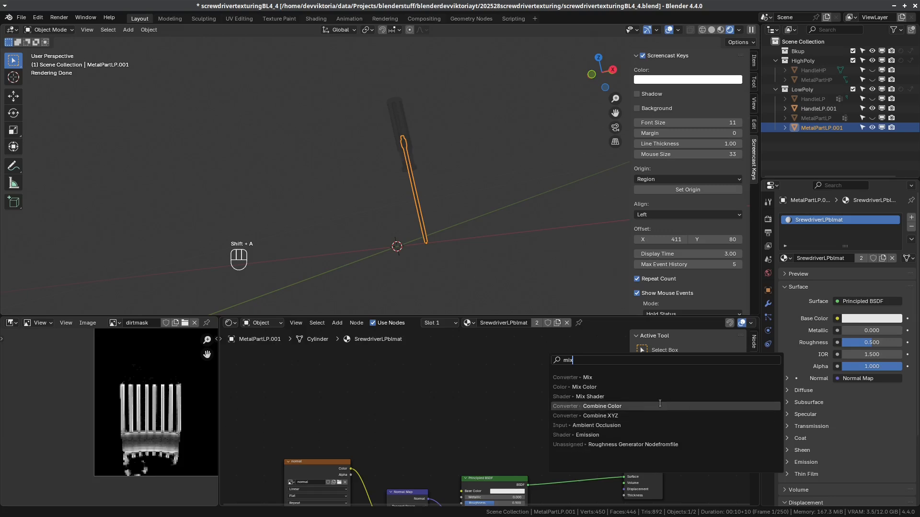
left_click(632, 398)
left_click(569, 407)
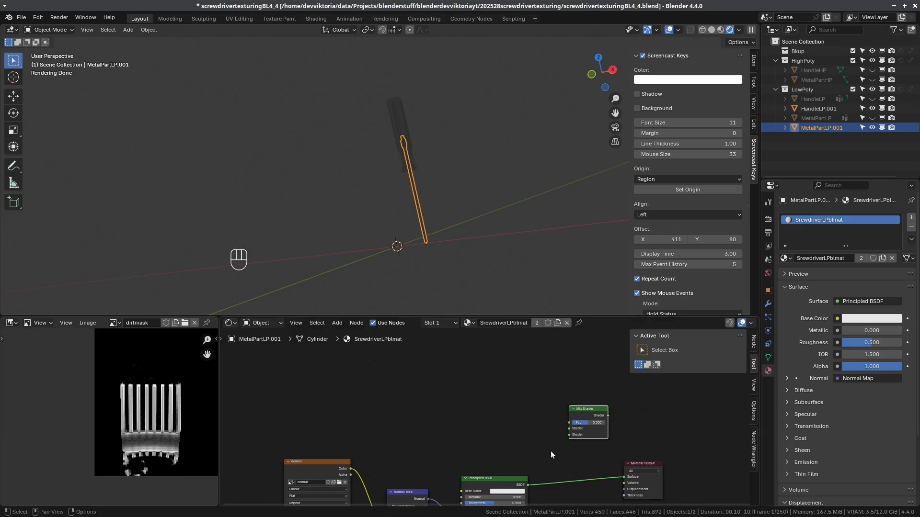
Duplicate the Principled BSDF and place the copy above the original, beside the Mix Shader
left_click(504, 481)
key("shift+d")
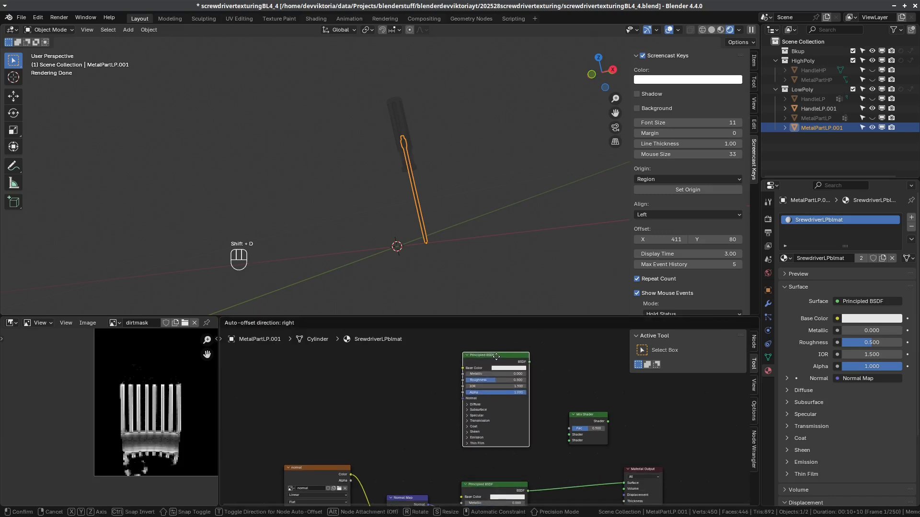
left_click(492, 354)
middle_click_drag(505, 421, 436, 505)
Add an Image Texture node above the duplicated Principled BSDF and load mask.png from the textures folder into it
key("shift+a")
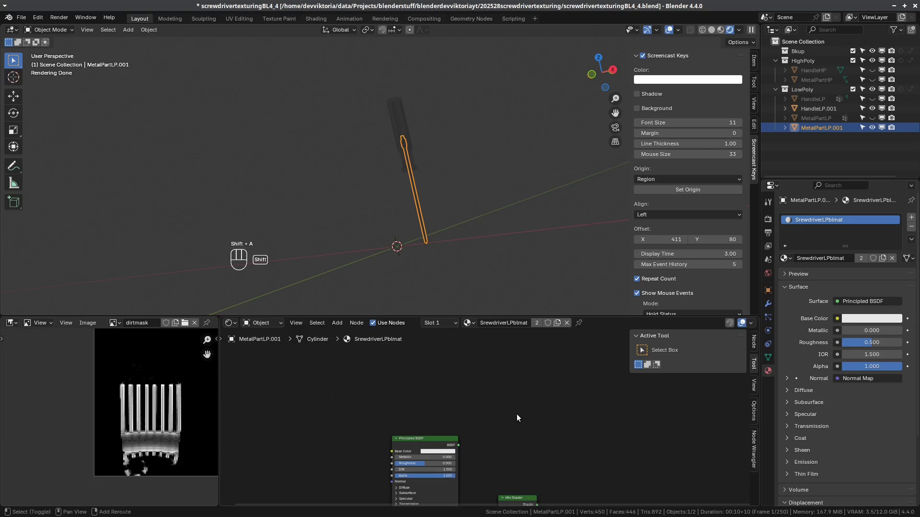
key("shift+a")
mouse_move(516, 414)
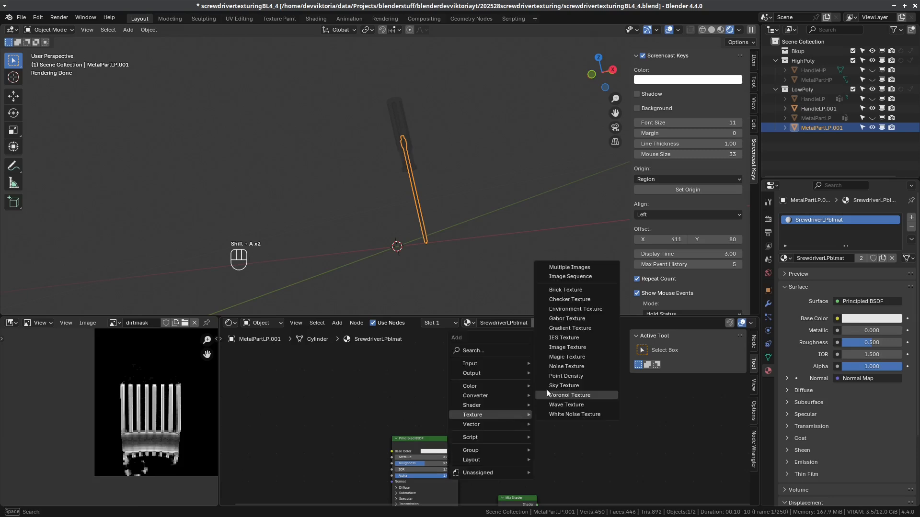
left_click(568, 348)
left_click(512, 383)
left_click(529, 380)
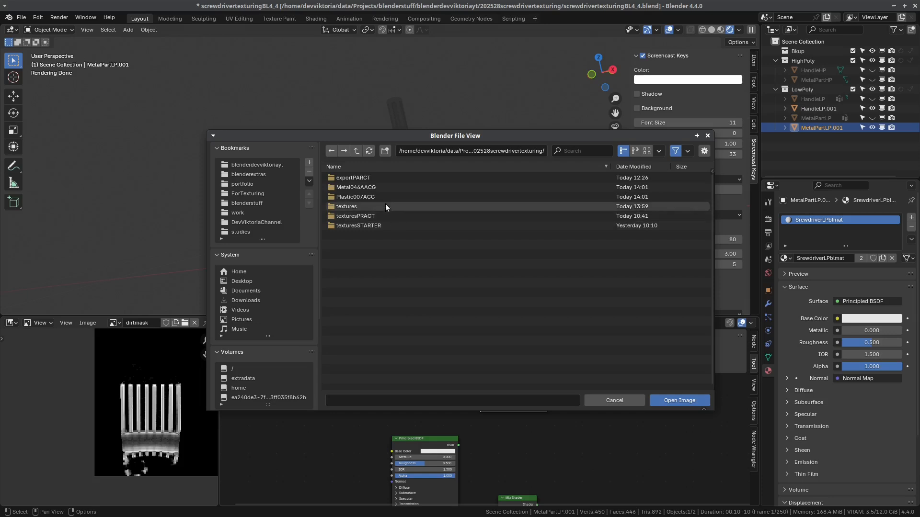
double_click(386, 206)
left_click(370, 187)
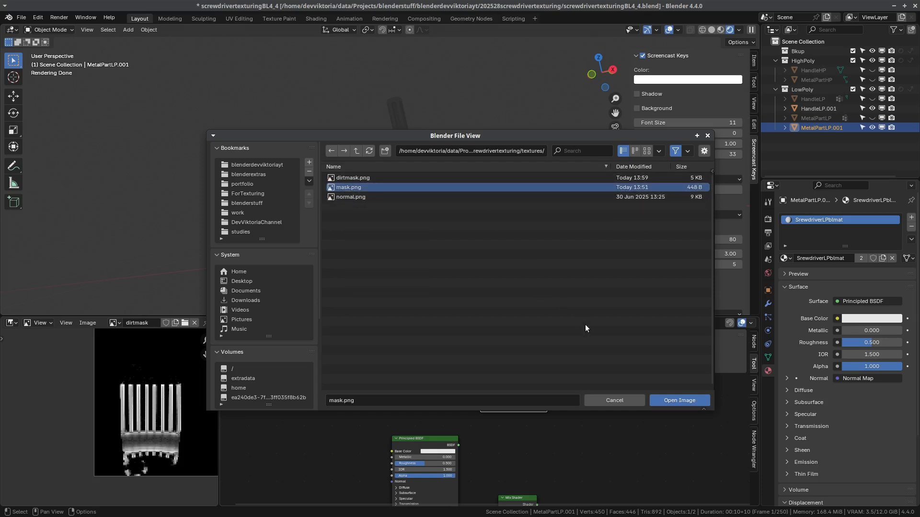
left_click(669, 399)
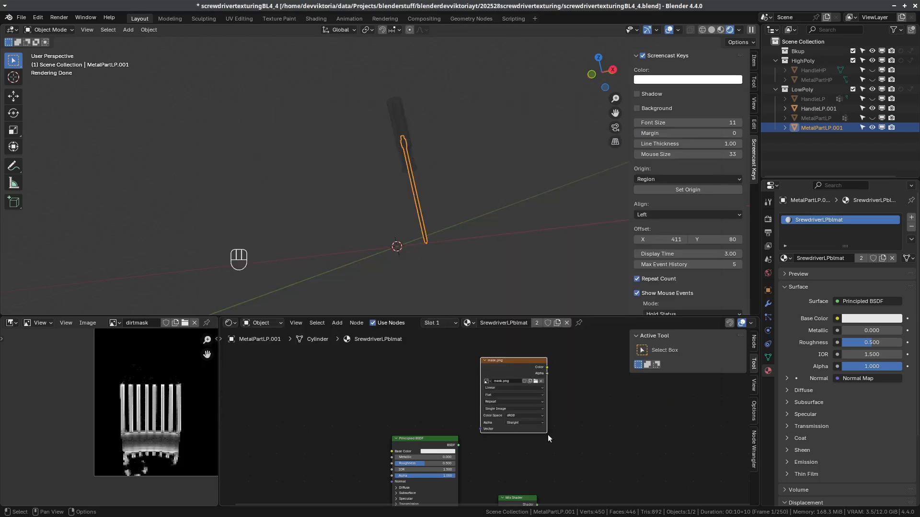
Set the mask.png texture's color space to Non-Color and connect its Color output to the Mix Shader's Fac input
left_click(521, 416)
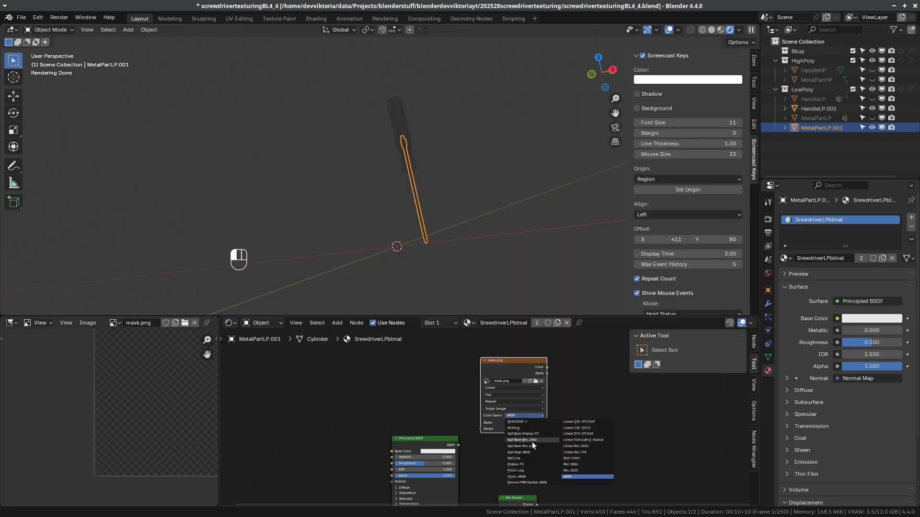
left_click(572, 461)
middle_click_drag(555, 421, 603, 411)
left_click_drag(598, 352, 552, 485)
middle_click_drag(584, 412, 544, 380)
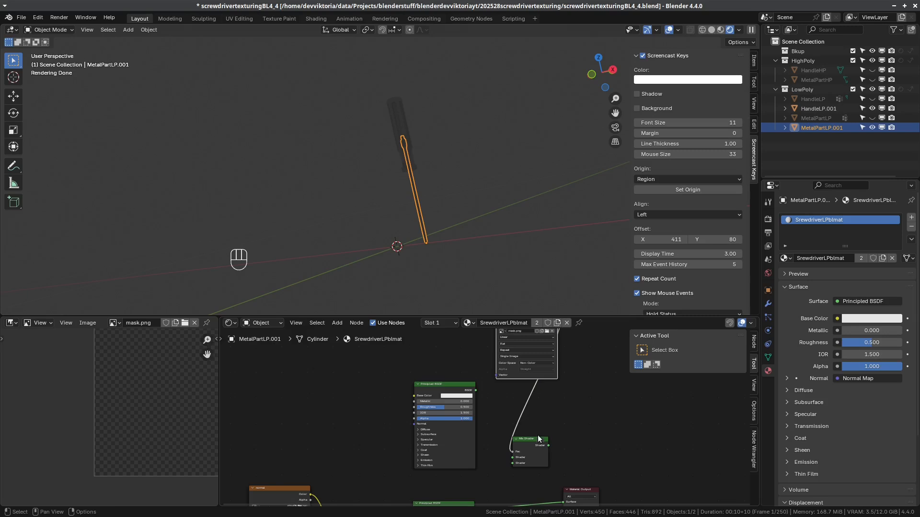
middle_click_drag(534, 474, 553, 418)
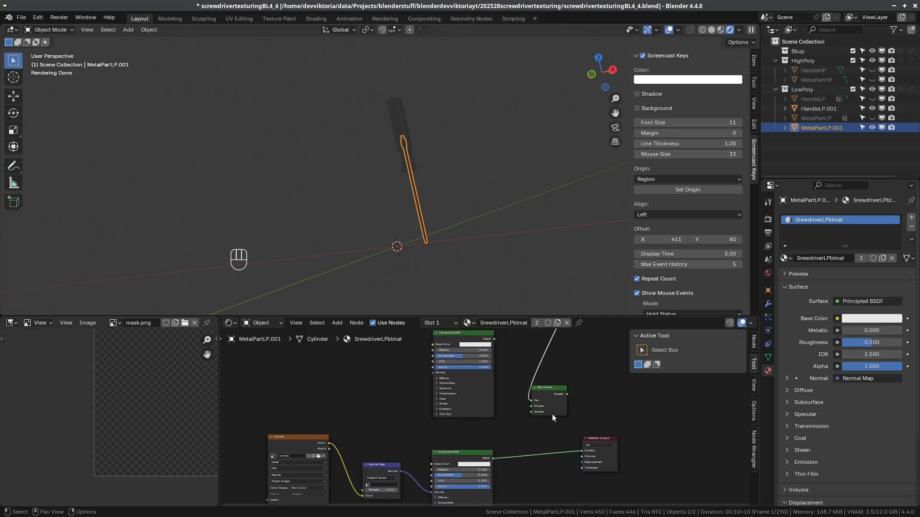
Darken the Base Color of the original Principled BSDF to a dark grey
left_click(476, 463)
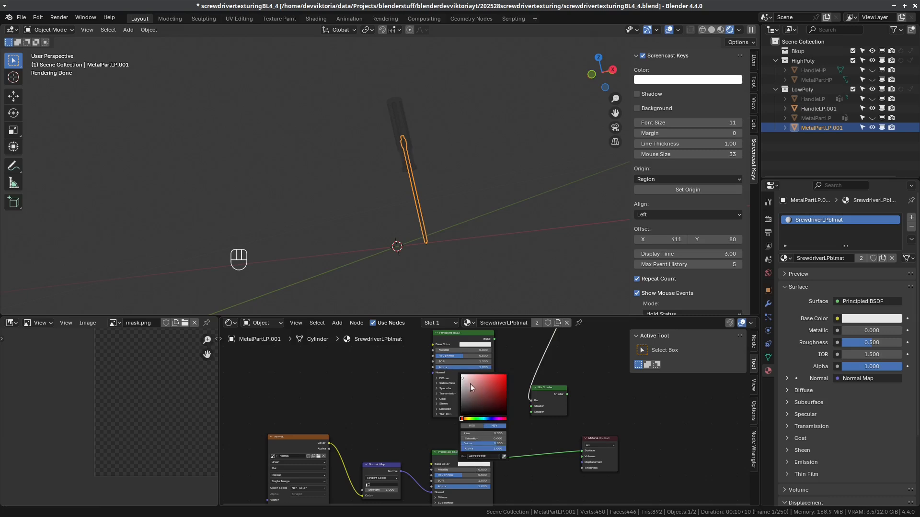
left_click_drag(462, 382, 463, 403)
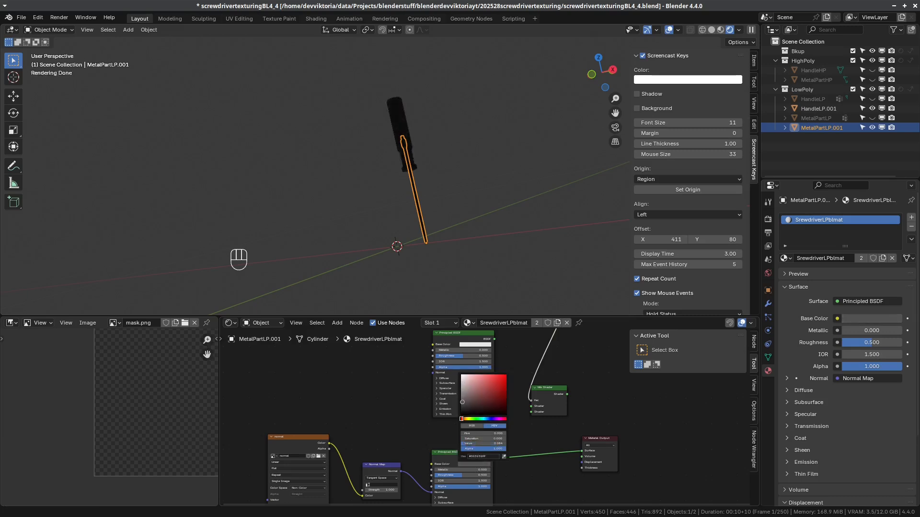
middle_click_drag(480, 443, 492, 428)
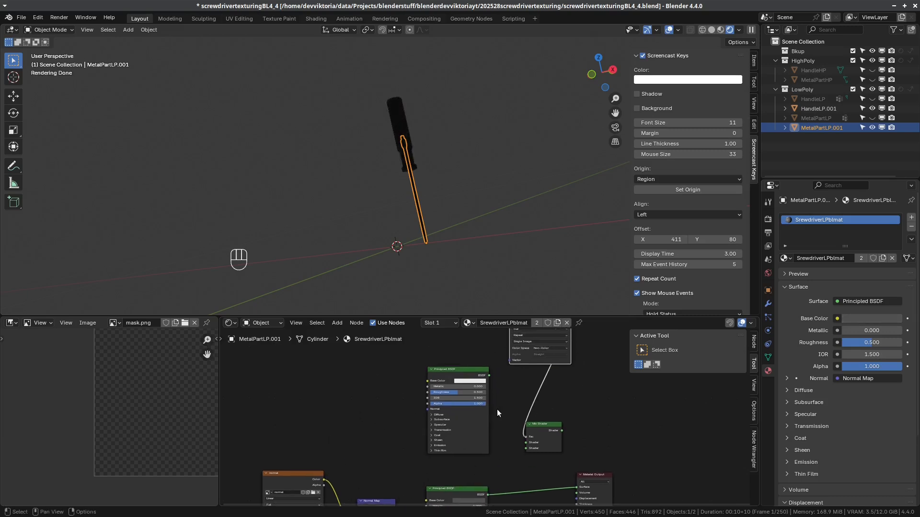
Connect the duplicated and original Principled BSDFs to the Mix Shader's first and second Shader inputs, and show the viewport in material preview
left_click_drag(489, 377, 526, 442)
left_click_drag(488, 495, 526, 449)
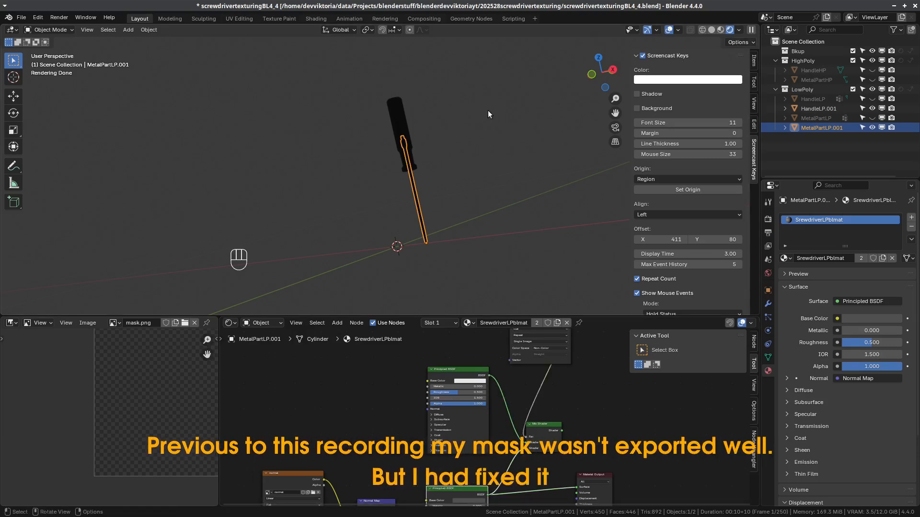
scroll(516, 107, "up", 1)
left_click(721, 31)
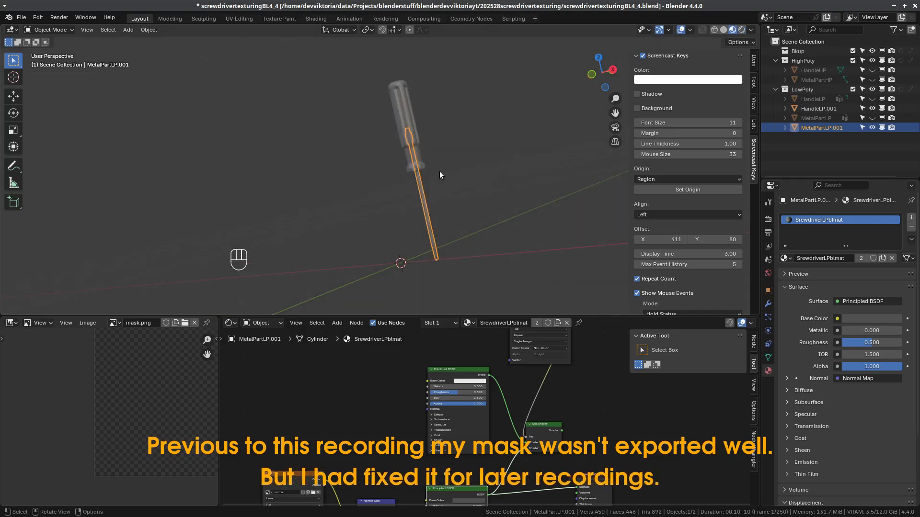
scroll(440, 176, "up", 2)
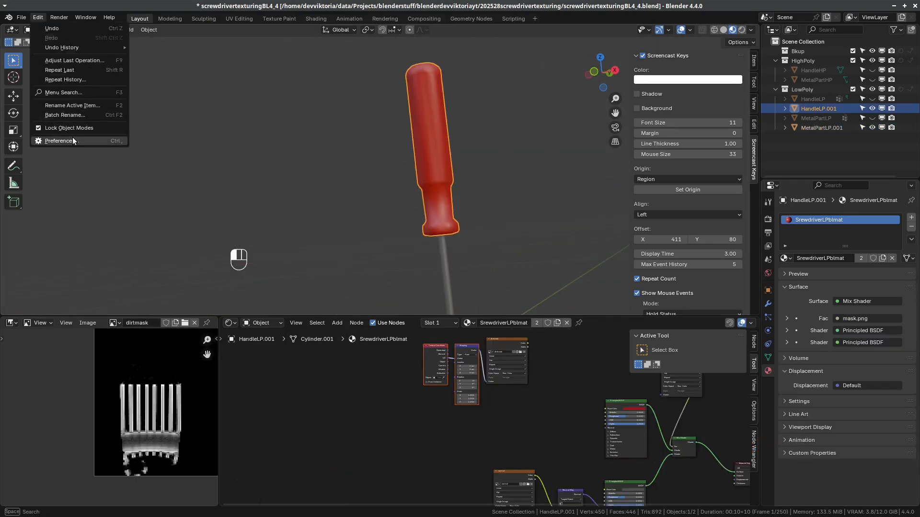
Check in the preferences' add-on list whether the Node Wrangler add-on is enabled
left_click(73, 139)
left_click(25, 117)
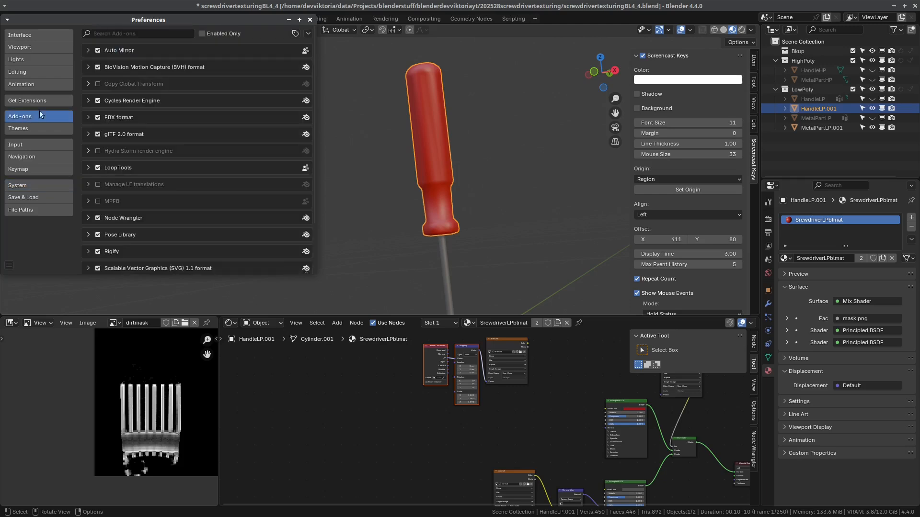
left_click(126, 218)
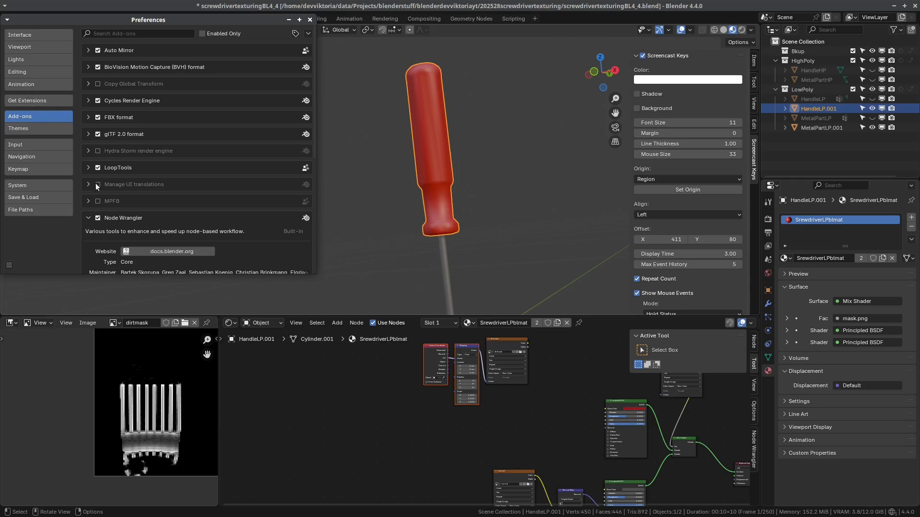
left_click(48, 102)
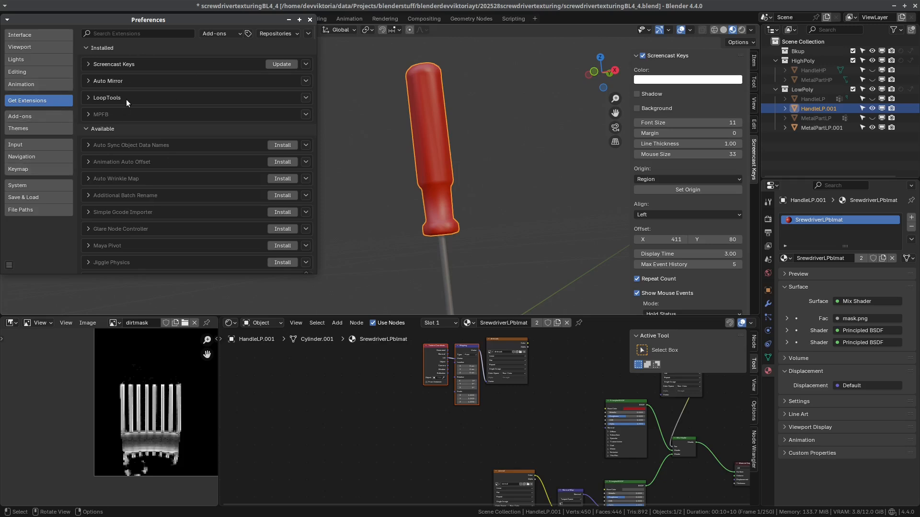
left_click(67, 116)
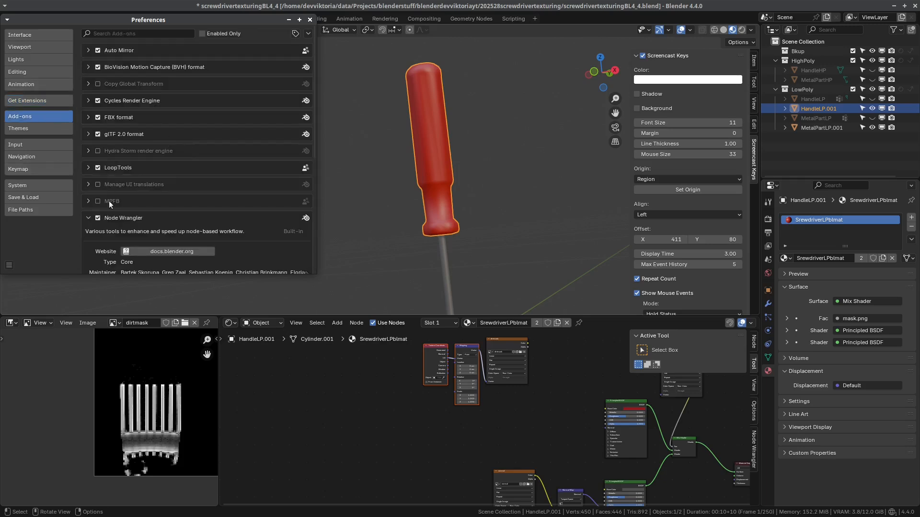
scroll(122, 216, "down", 3)
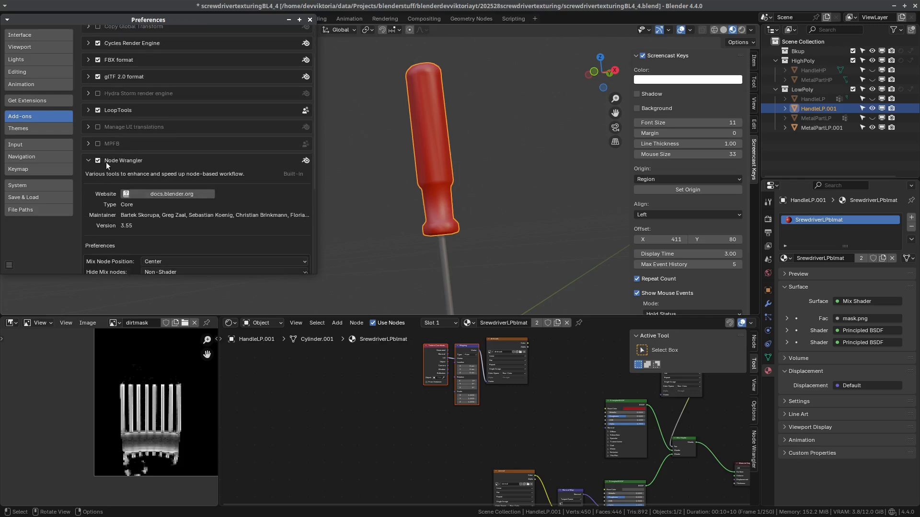
left_click(309, 20)
Insert a reroute on the link from the Mapping node to the dirtmask texture and connect it to the normal texture's Vector input
scroll(463, 403, "up", 2)
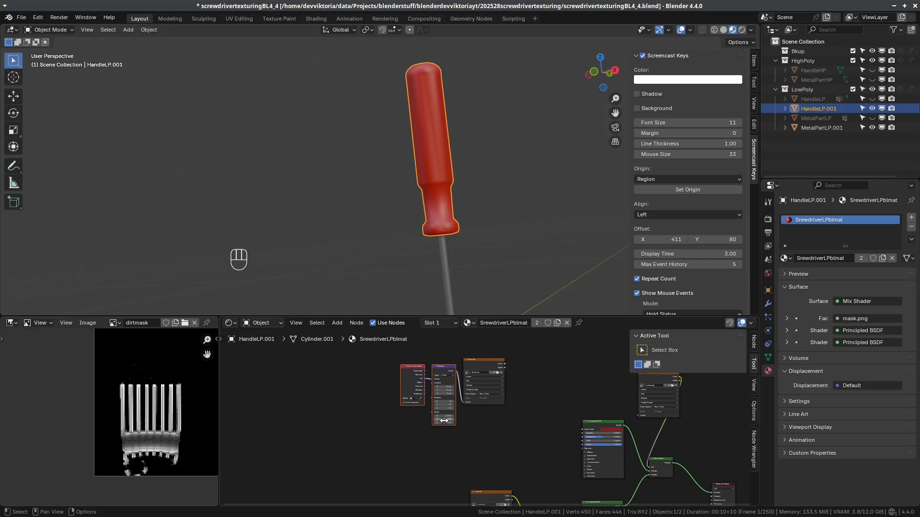
left_click(477, 338)
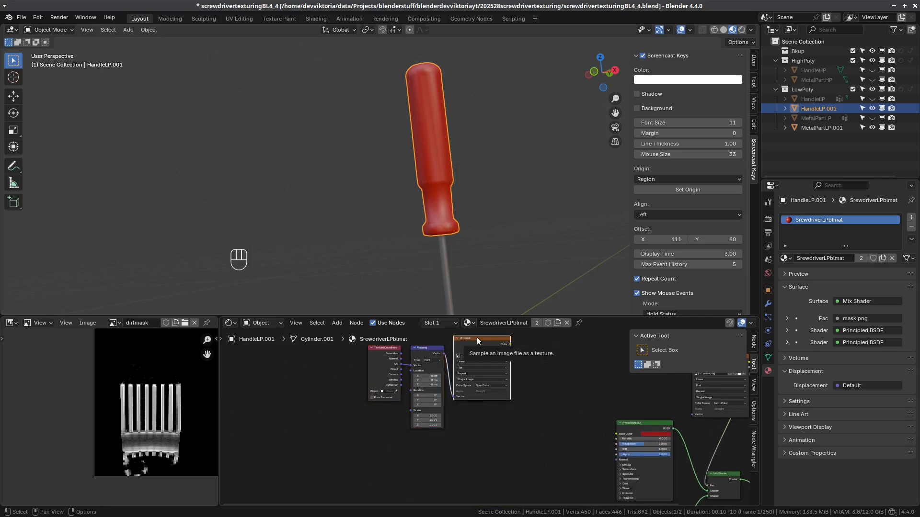
scroll(415, 394, "up", 2)
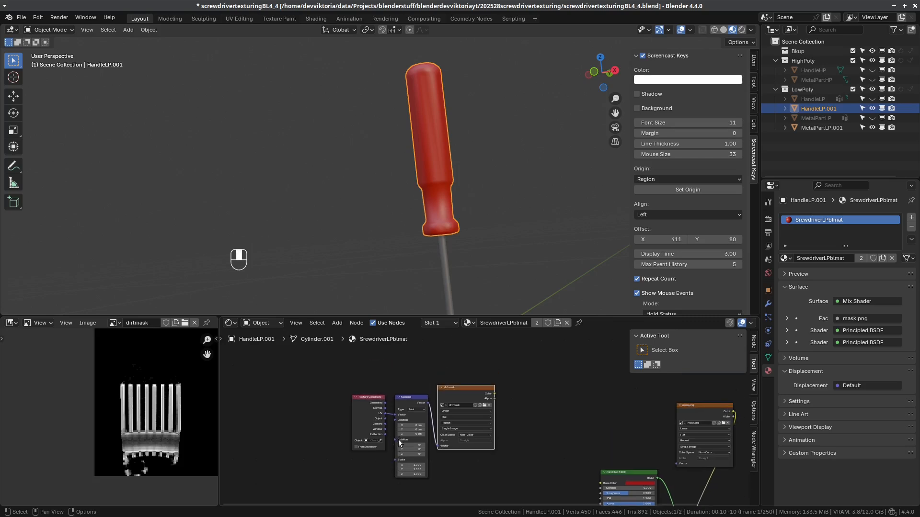
middle_click_drag(363, 446, 391, 412)
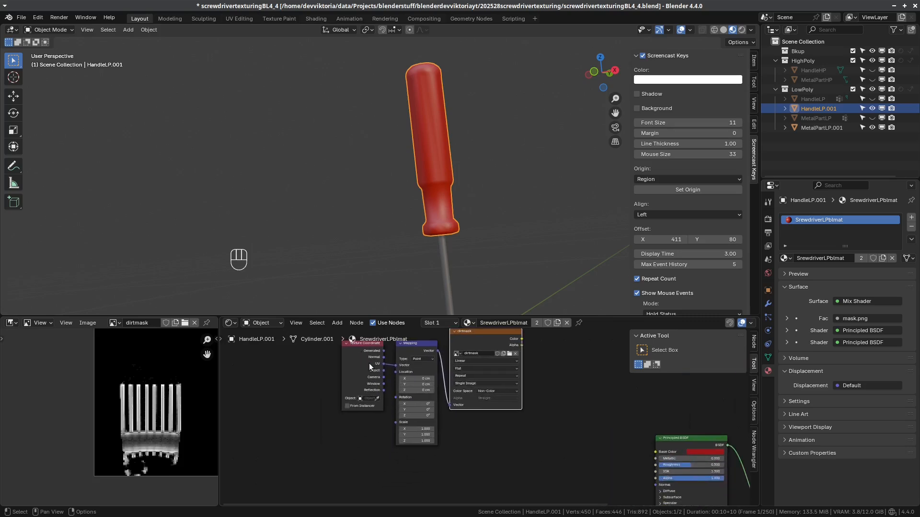
key("ctrl+z")
right_click_drag(456, 363, 446, 413, "shift")
middle_click_drag(458, 423, 477, 410)
left_click_drag(470, 358, 500, 463)
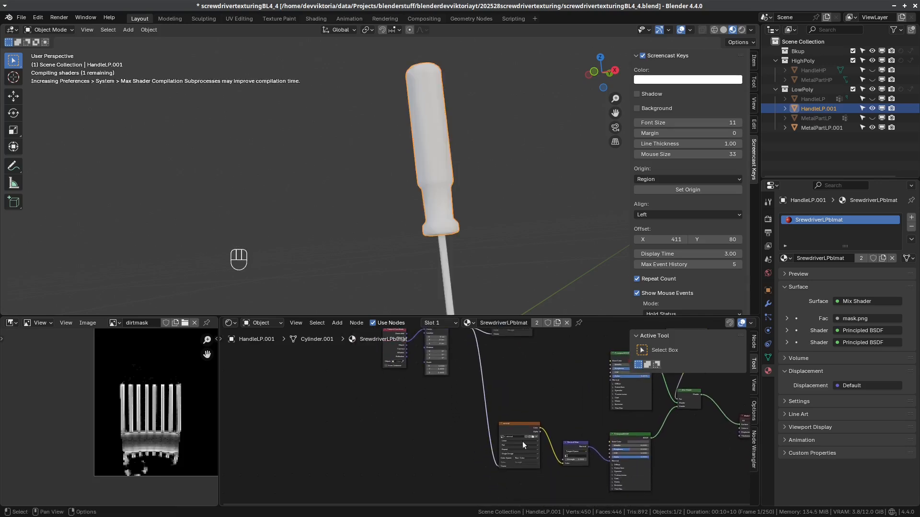
middle_click_drag(528, 412, 456, 473)
scroll(551, 433, "up", 1)
middle_click_drag(479, 444, 493, 359)
middle_click_drag(492, 396, 544, 458)
scroll(532, 441, "down", 2)
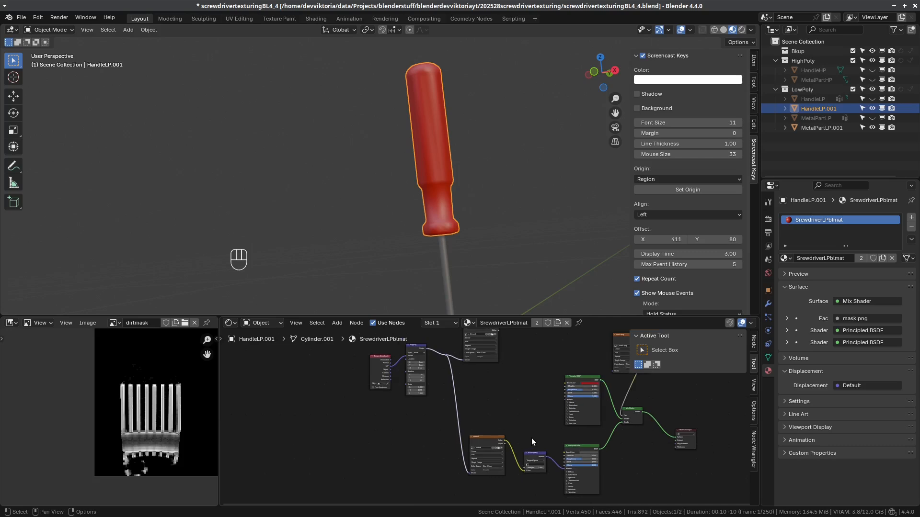
middle_click_drag(526, 421, 483, 405)
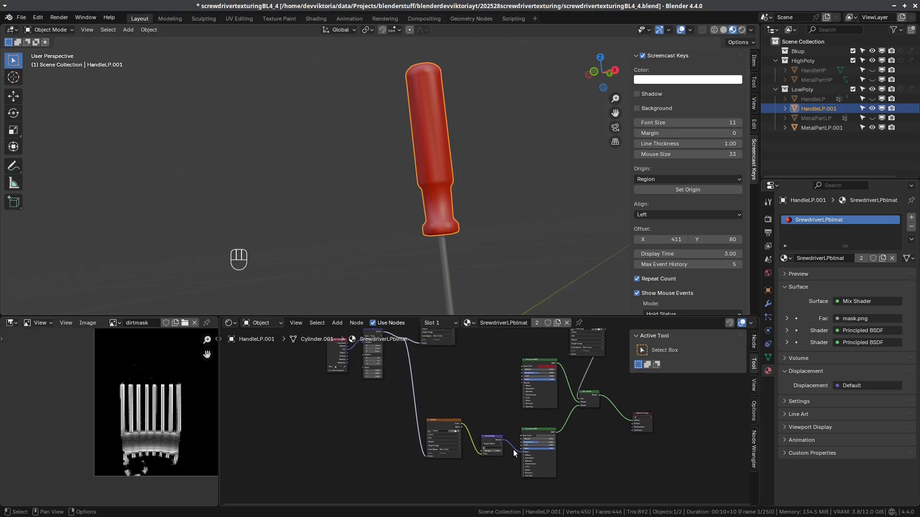
Load the Metal046A color, displacement, metalness, normal and roughness maps onto the metal Principled BSDF with Node Wrangler's Principled Texture Setup
scroll(518, 434, "up", 1)
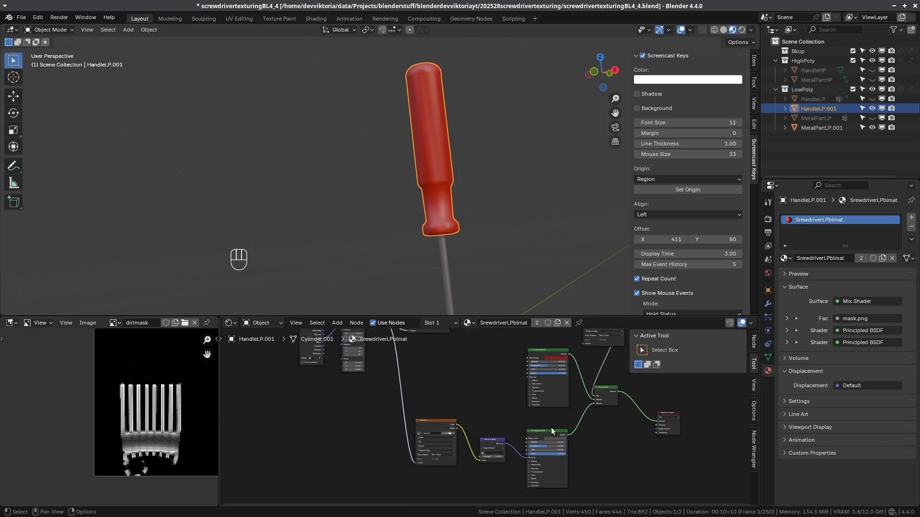
left_click(566, 445)
left_click_drag(555, 430, 588, 433)
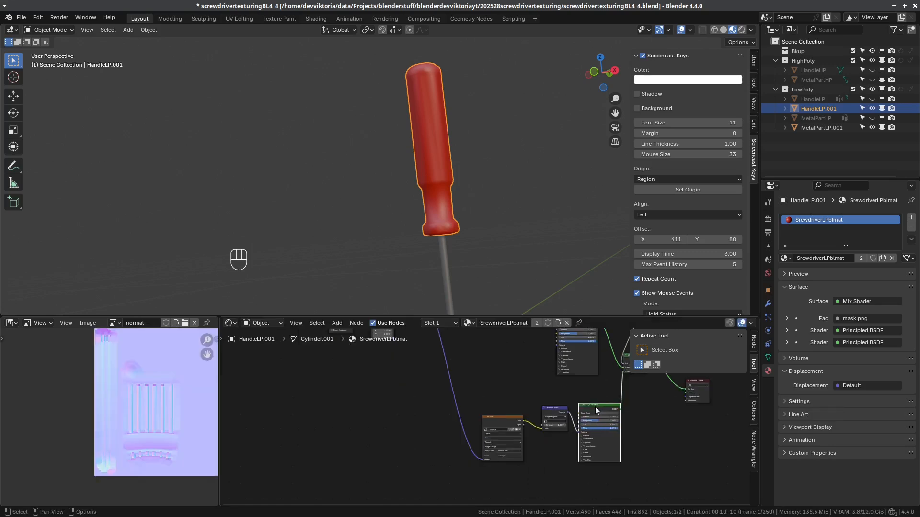
key("shift+ctrl")
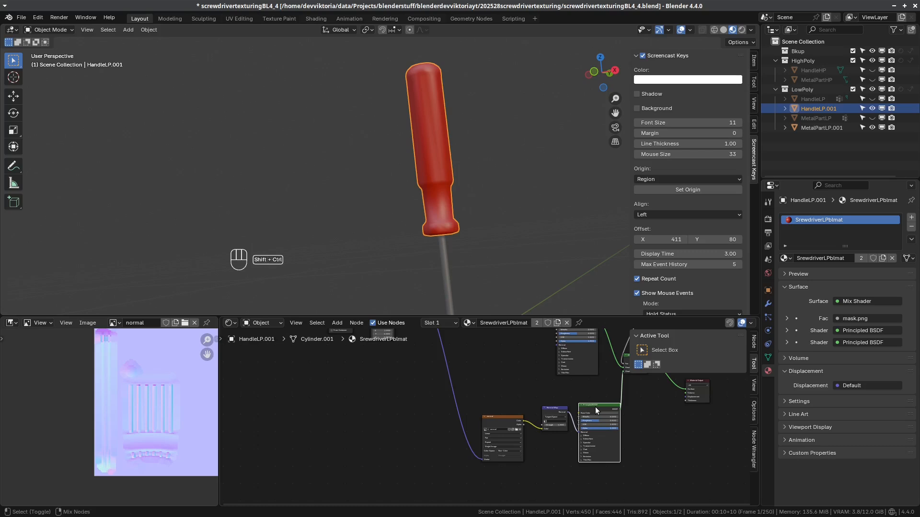
key("ctrl+shift+t")
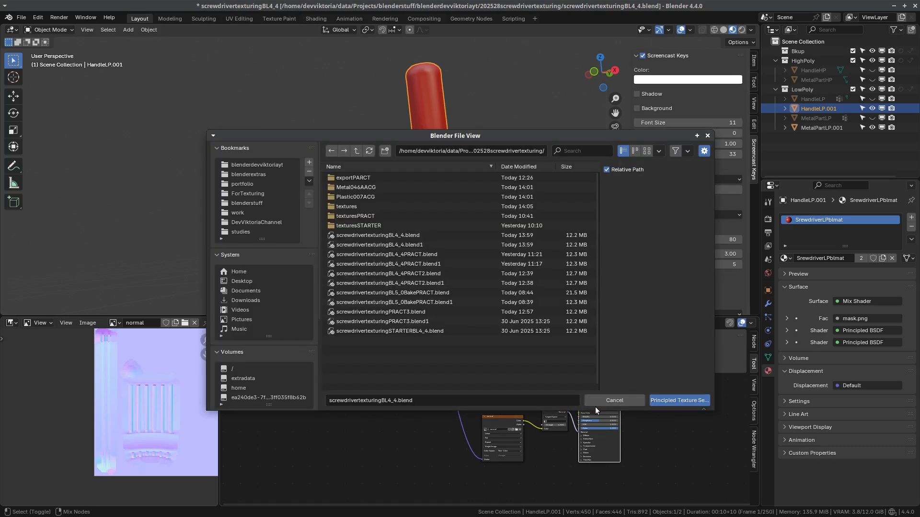
double_click(359, 189)
left_click(377, 207)
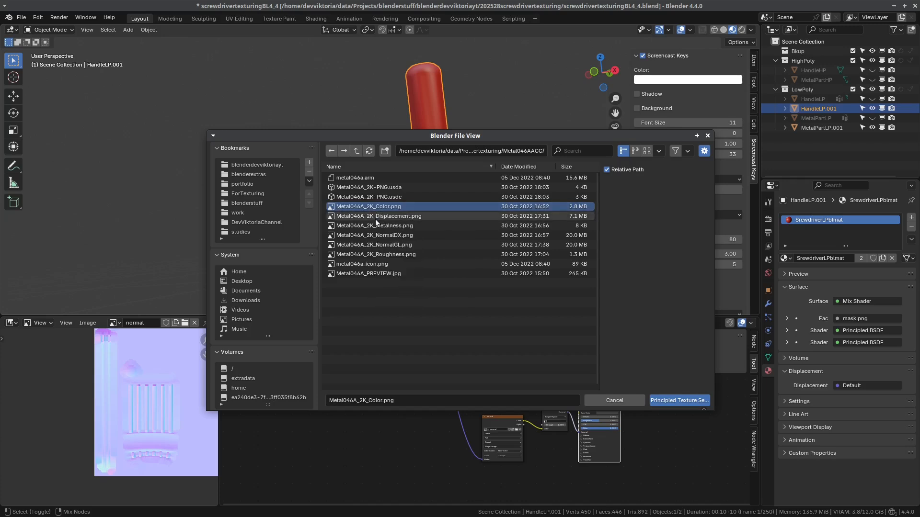
left_click(401, 245, "shift")
left_click(401, 255, "shift")
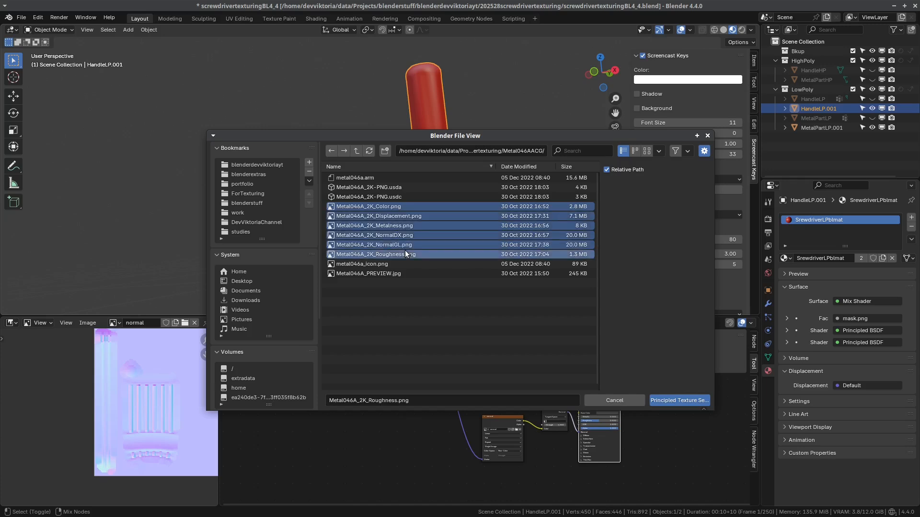
left_click(660, 401)
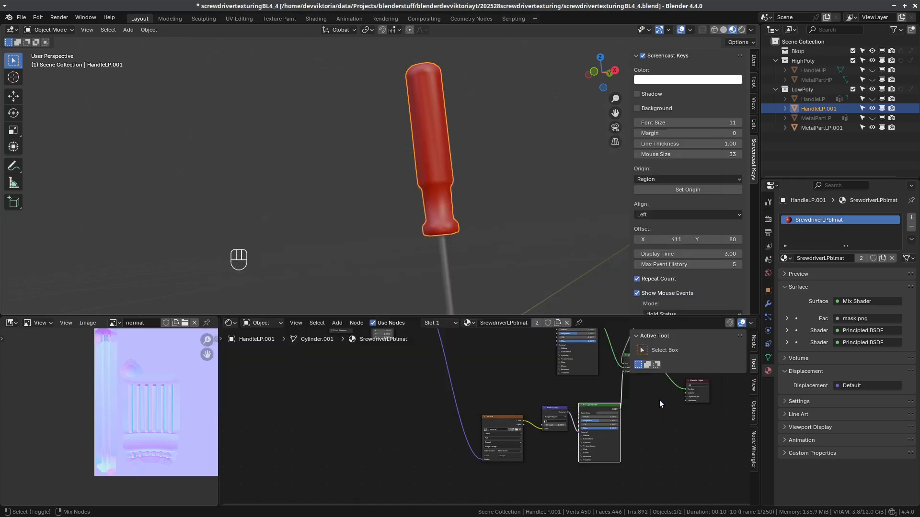
Move the baked normal texture and its Normal Map node clear of the new Mapping and Textures frames
middle_click_drag(600, 447, 602, 415)
left_click_drag(554, 376, 458, 381)
scroll(467, 393, "down", 3)
middle_click_drag(473, 354, 471, 381)
left_click_drag(487, 375, 363, 377)
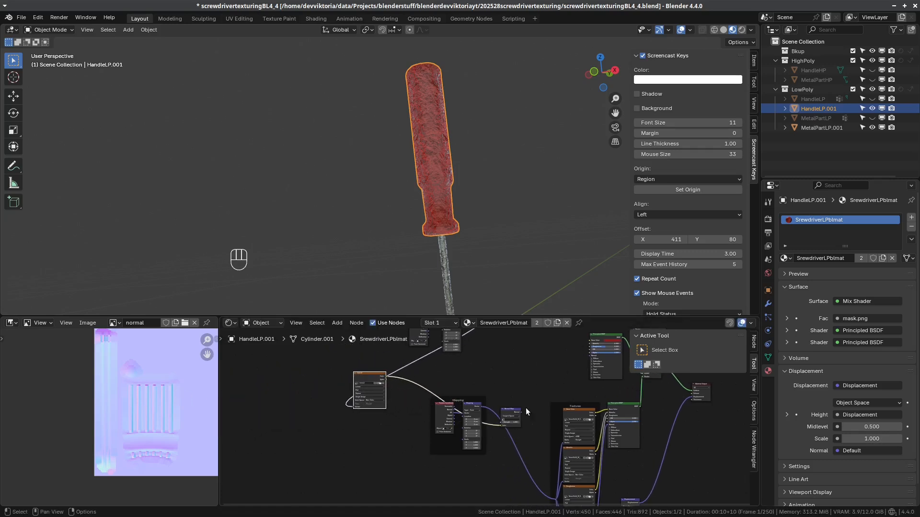
left_click_drag(515, 411, 309, 400)
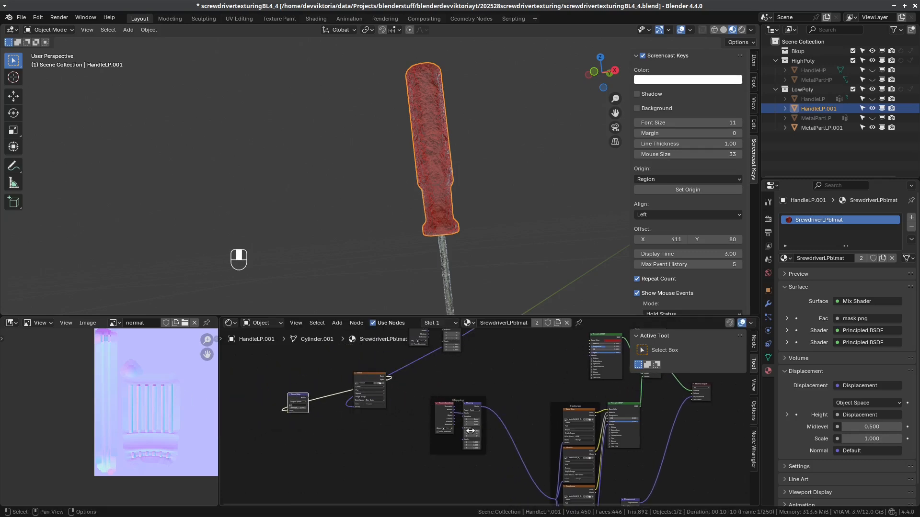
Disconnect the displacement link from the Material Output's Displacement input
middle_click_drag(471, 430, 260, 360)
middle_click_drag(330, 399, 448, 435)
scroll(483, 425, "up", 3)
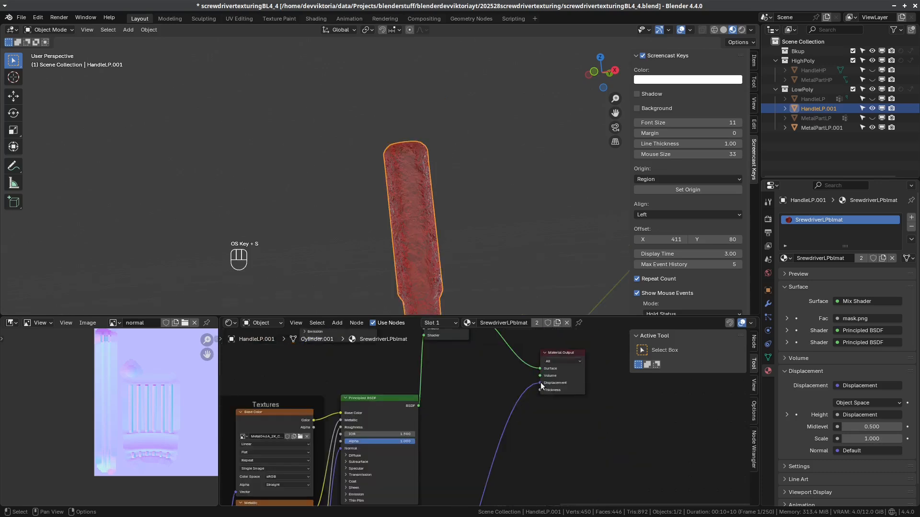
mouse_move(540, 383)
left_mouse_down()
mouse_move(494, 415)
mouse_move(503, 417)
left_mouse_up()
Move the Mapping frame closer to the Textures frame and combine both frames and the metal's Normal Map into a node group
middle_click_drag(496, 475, 589, 512)
scroll(497, 440, "down", 1)
middle_click_drag(497, 440, 553, 367)
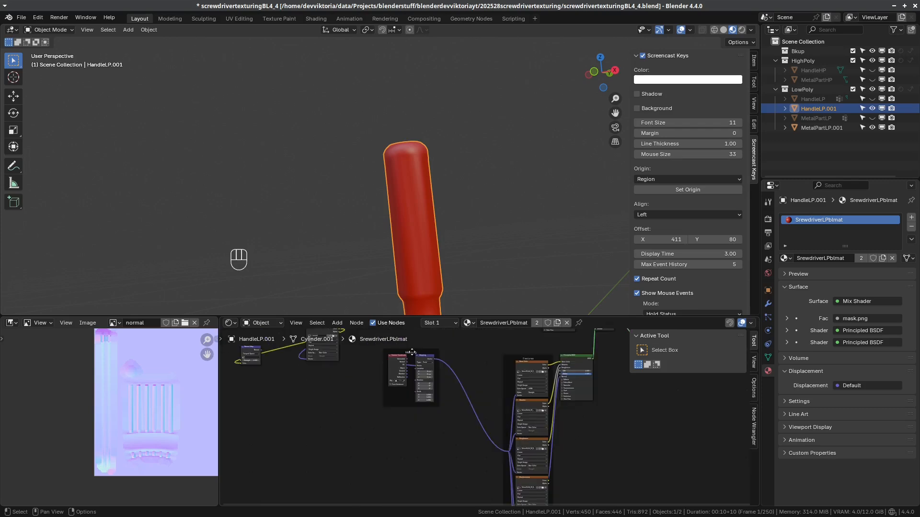
left_click_drag(412, 352, 457, 367)
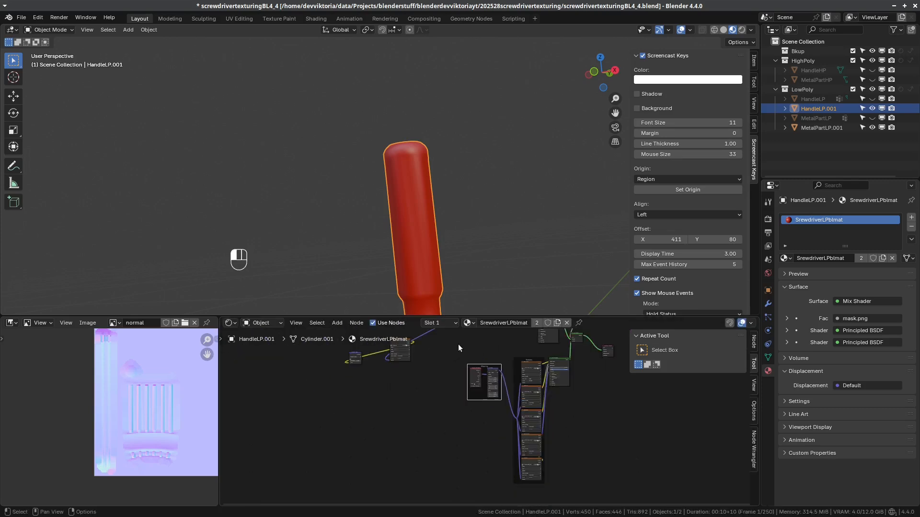
left_click_drag(458, 344, 547, 508)
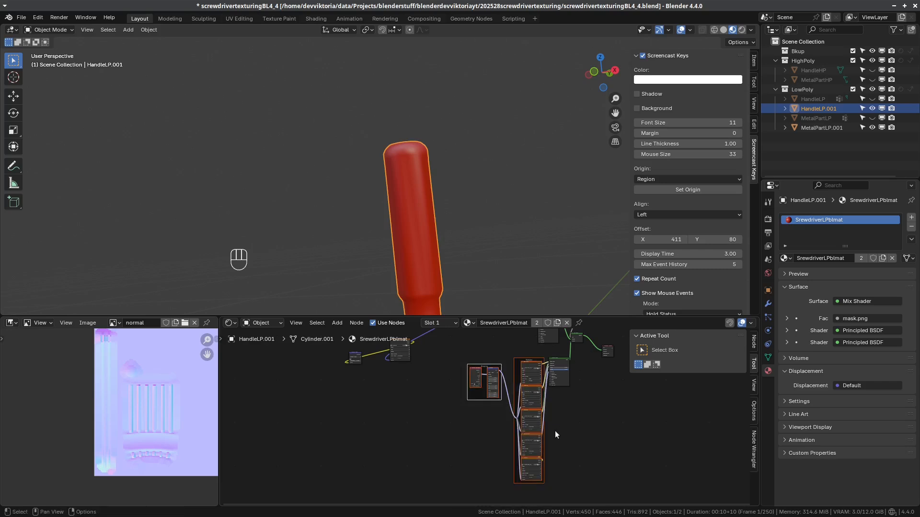
key("ctrl+g")
Enlarge the node editor and examine the mapping, texture and output nodes inside the new group
middle_click_drag(475, 421, 401, 348)
left_click_drag(403, 317, 413, 197)
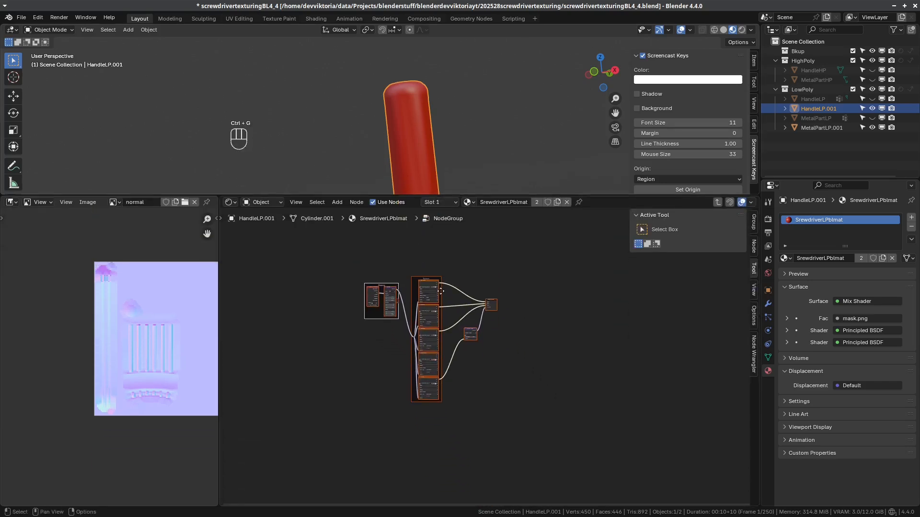
scroll(442, 295, "up", 2)
scroll(470, 328, "up", 4)
middle_click_drag(470, 328, 556, 451)
scroll(489, 324, "up", 3)
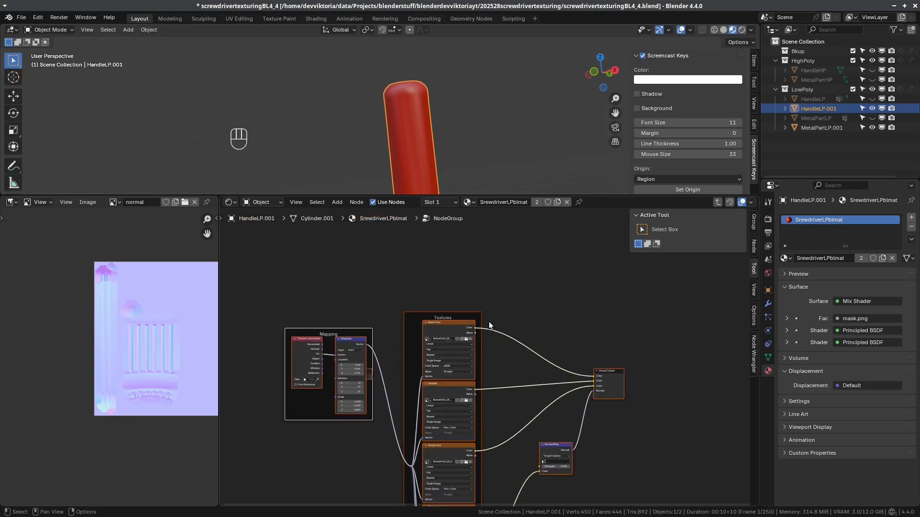
left_click(497, 311)
middle_click_drag(498, 383, 528, 322)
scroll(528, 322, "up", 4)
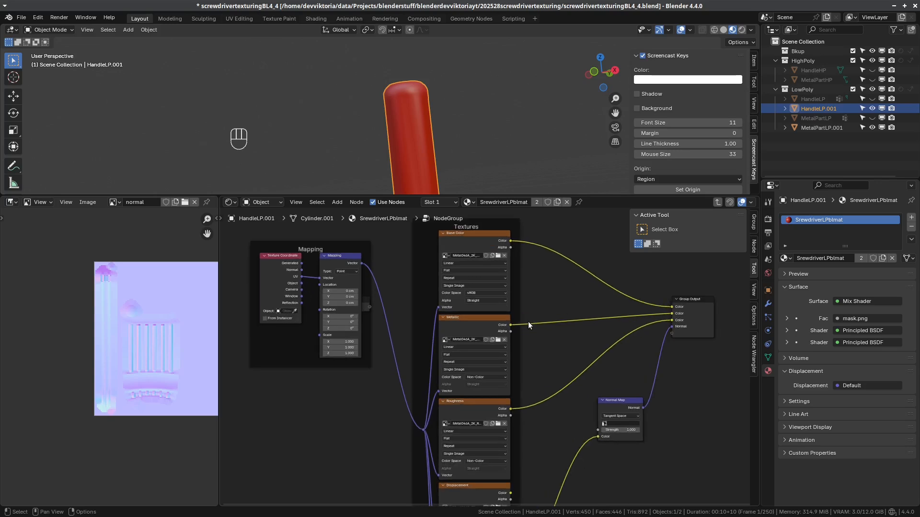
middle_click_drag(420, 319, 450, 343)
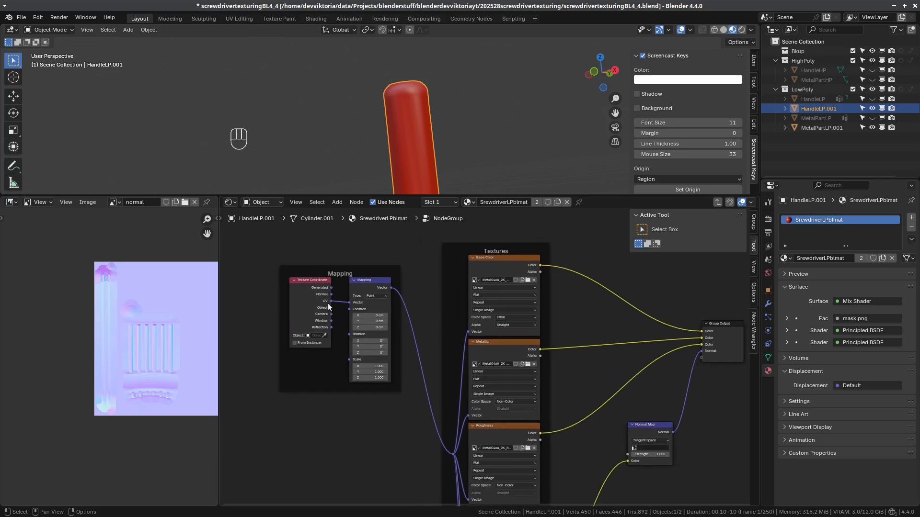
Enlarge the 3D viewport around the screwdriver's shaft and add a second UV map to MetalPartLP.001
key("KP_Decimal")
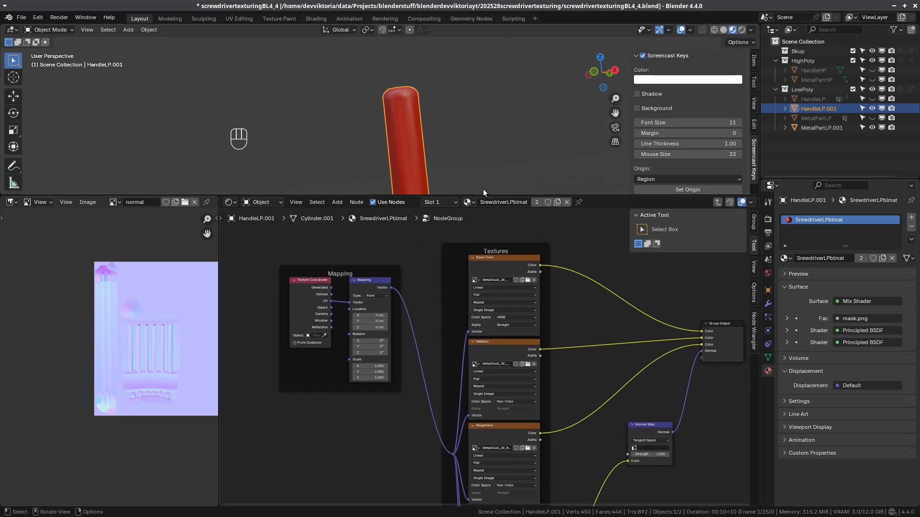
middle_click_drag(483, 188, 418, 127)
scroll(451, 172, "up", 2)
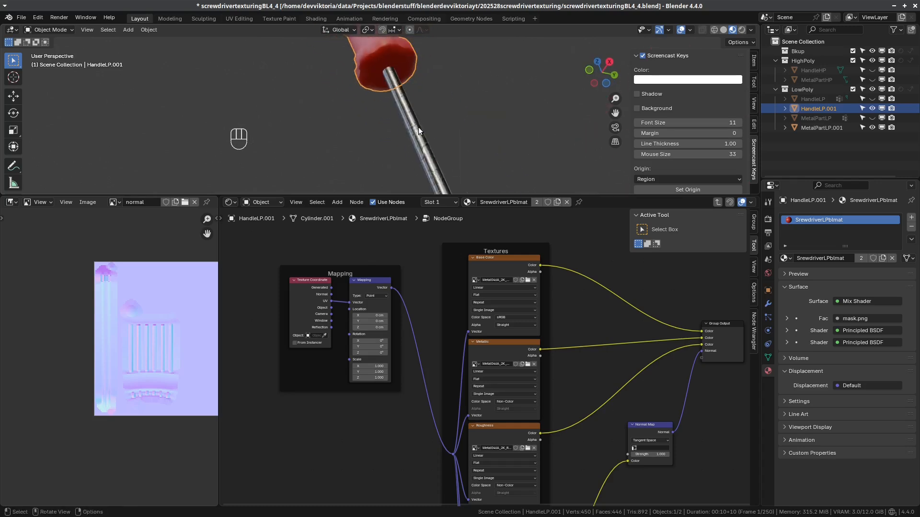
scroll(419, 127, "up", 2)
left_click_drag(490, 196, 490, 274)
scroll(488, 216, "down", 3)
middle_click_drag(486, 214, 470, 193)
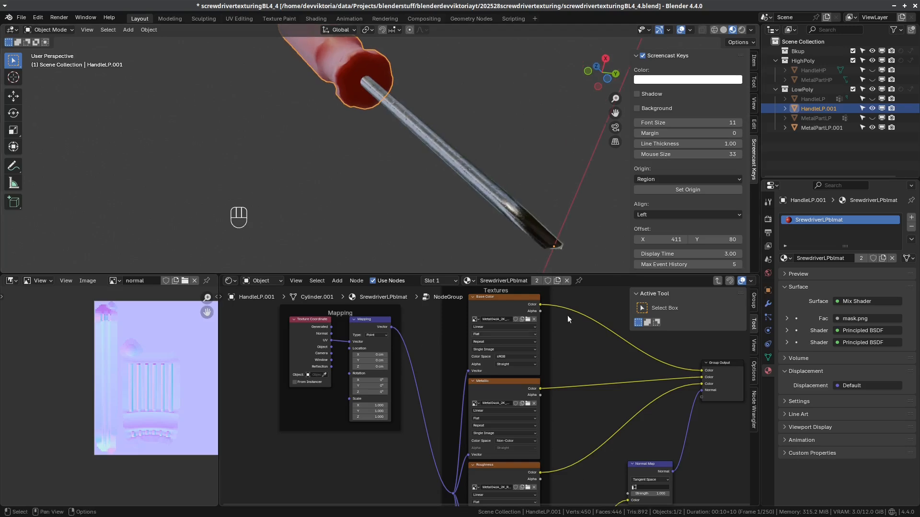
left_click(768, 358)
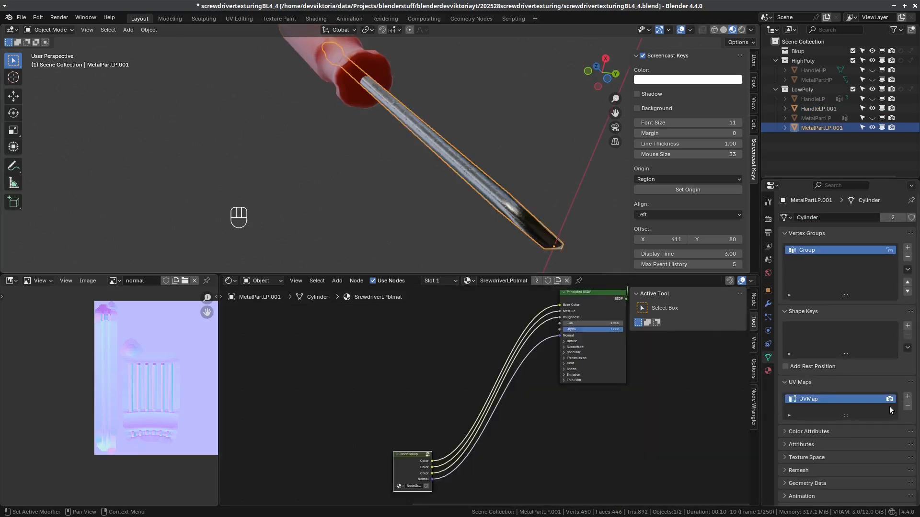
left_click(908, 397)
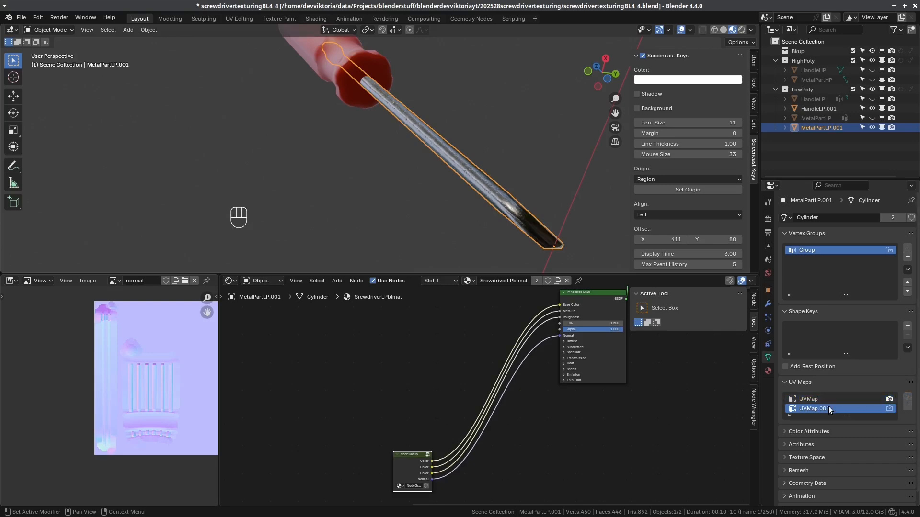
In the UV Editing workspace, scale all of the shaft's UVs to about 0.541 on the new UV map
left_click(239, 18)
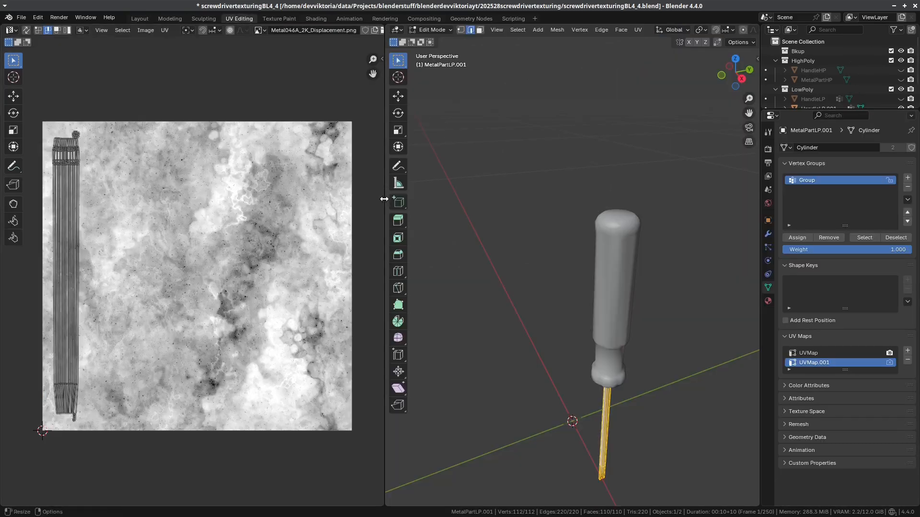
key("a")
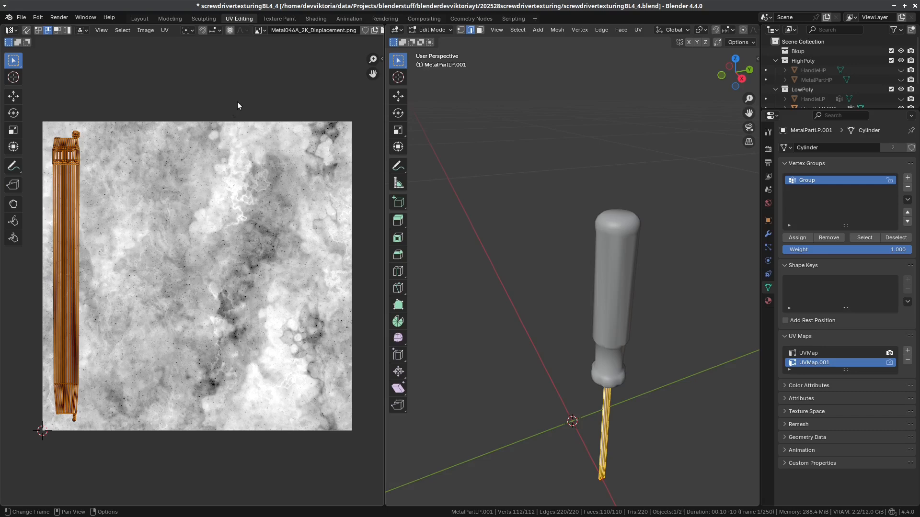
middle_click_drag(137, 252, 226, 262)
scroll(225, 273, "up", 1)
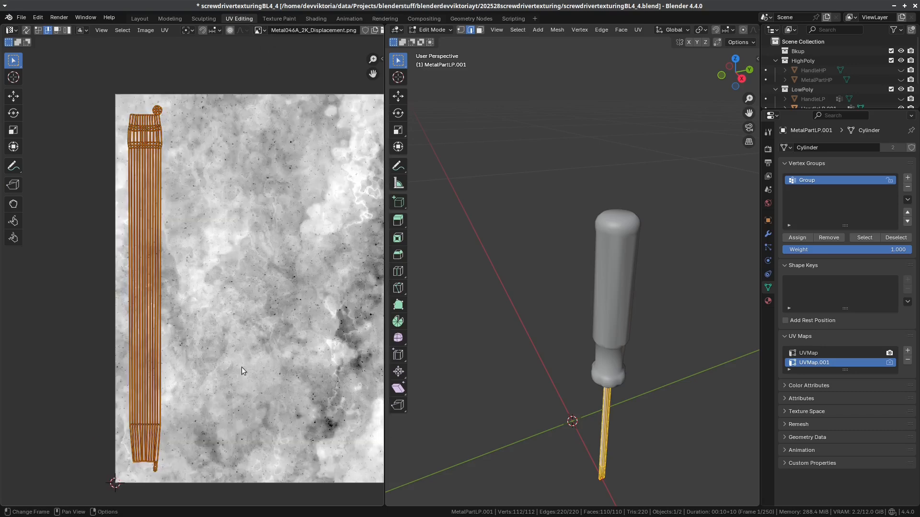
key("s")
left_click(197, 331)
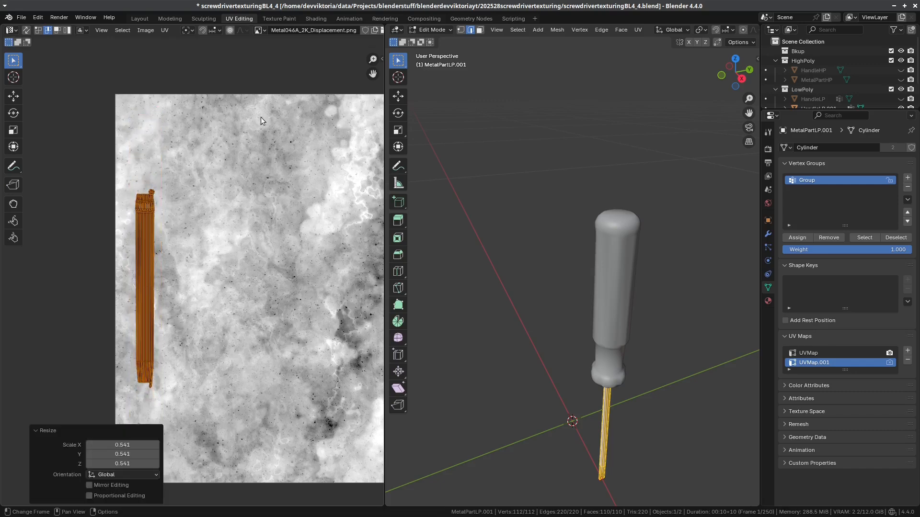
Display Metal046A_2K_Color.png behind the shaft's UVs
left_click(259, 30)
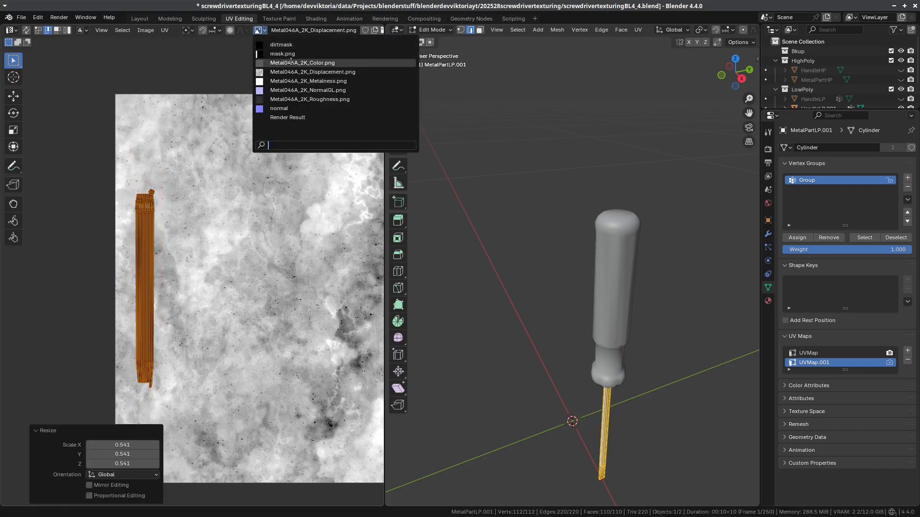
left_click(266, 67)
middle_click_drag(247, 242, 222, 249)
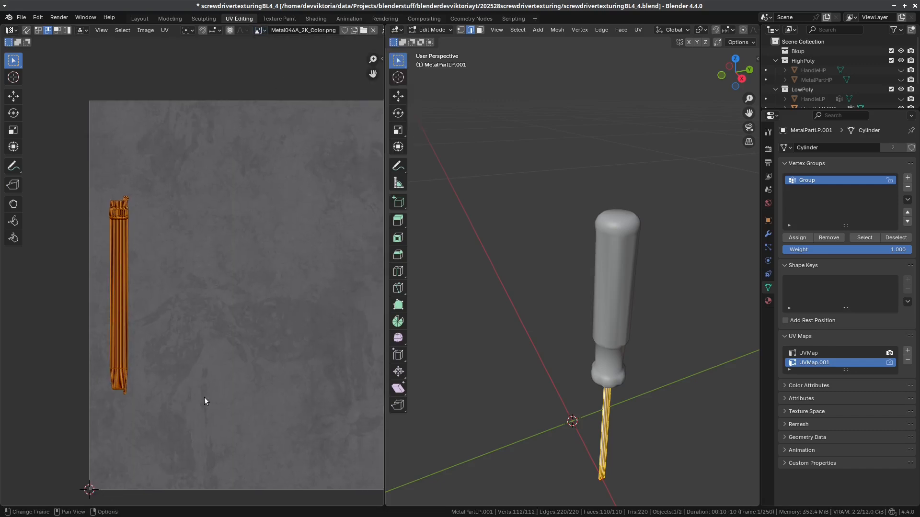
Scale the shaft's UVs to about 0.601 and move them about 45.4 cm in X and 18.5 cm in Y
key("s")
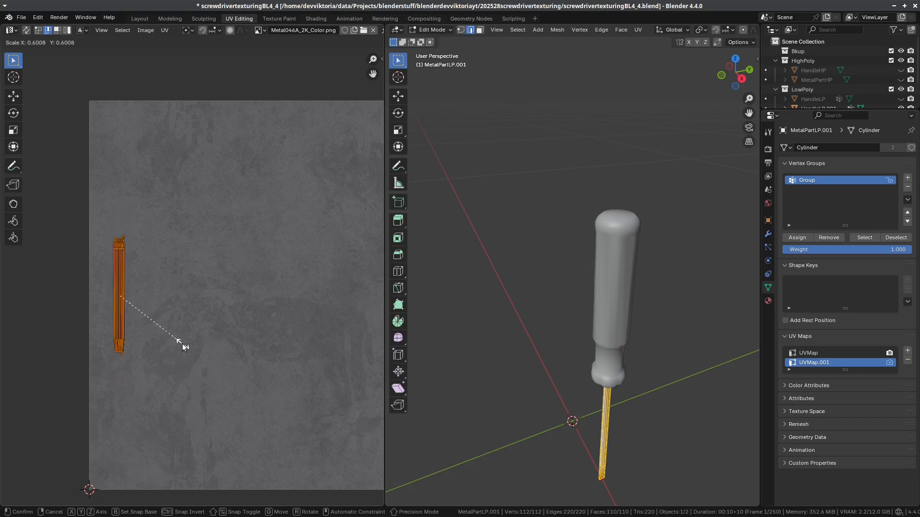
left_click(183, 344)
key("g")
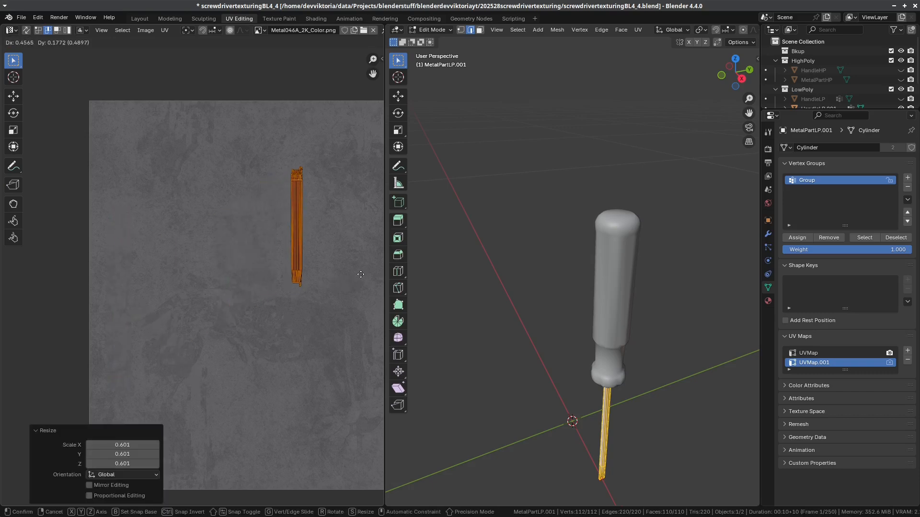
left_click(360, 275)
middle_click_drag(485, 376, 510, 355)
middle_click_drag(258, 251, 159, 213)
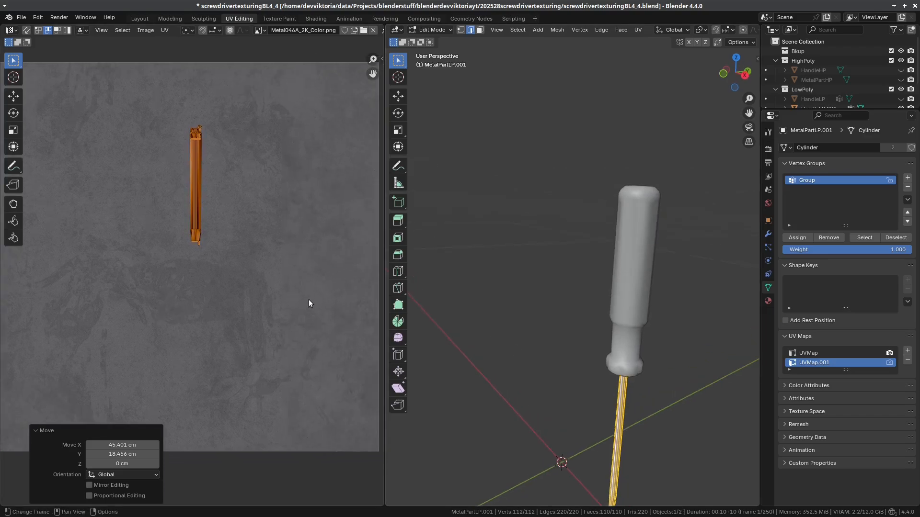
Return to the Layout workspace, enter the metal texture node group and copy Metal046A from the Base Color image's name
left_click(139, 18)
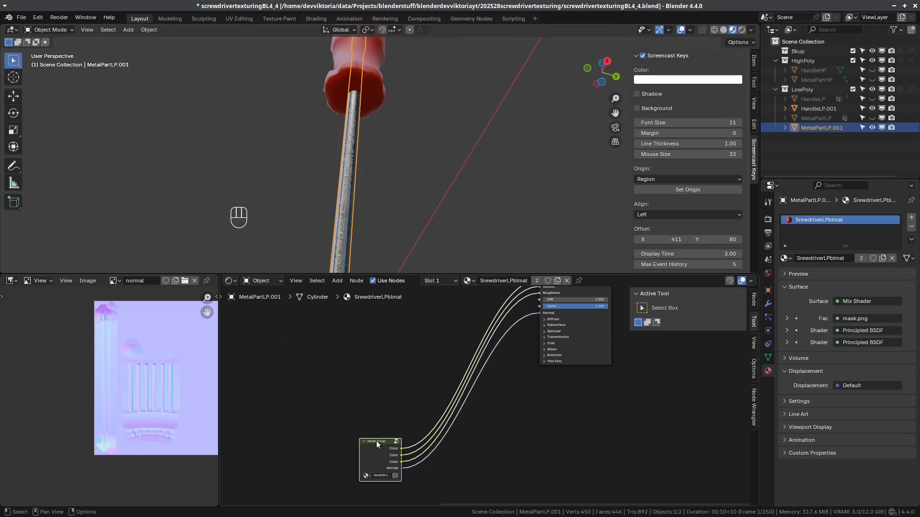
double_click(377, 441)
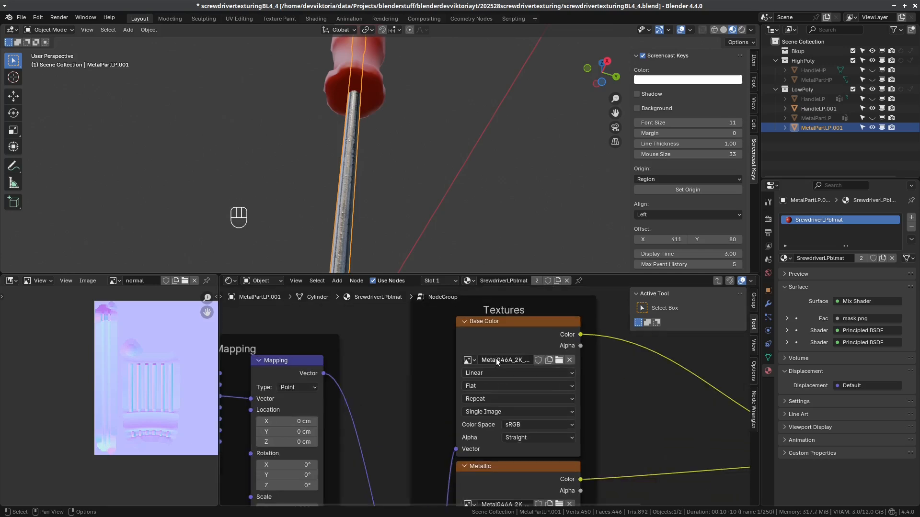
key("Home")
key("ctrl+shift+Right")
key("ctrl+c")
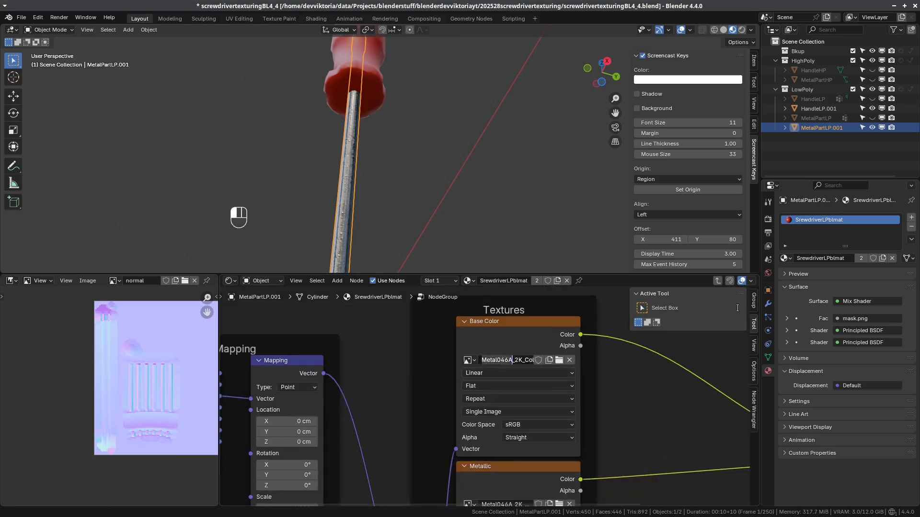
Rename the metal texture node group as Metal046A
left_click(754, 301)
left_click(702, 307)
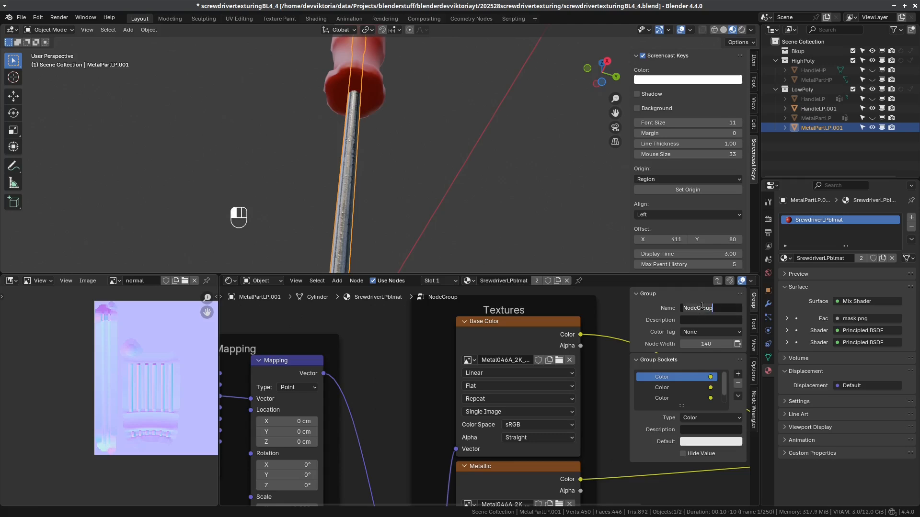
key("ctrl+v")
key("Return")
Replace the Texture Coordinate node in the Metal046A group with a UV Map node beside the Mapping node
scroll(468, 427, "down", 3)
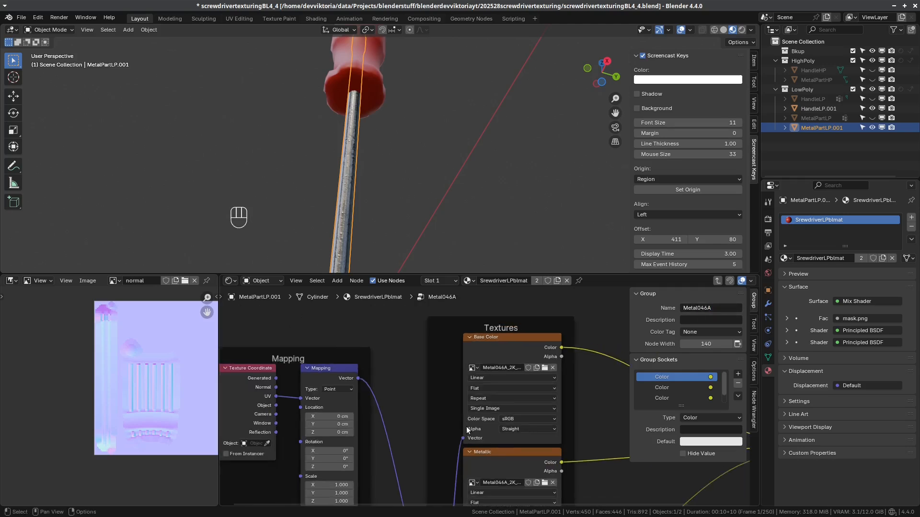
middle_click_drag(466, 428, 408, 318)
scroll(451, 398, "down", 3)
middle_click_drag(453, 405, 515, 474)
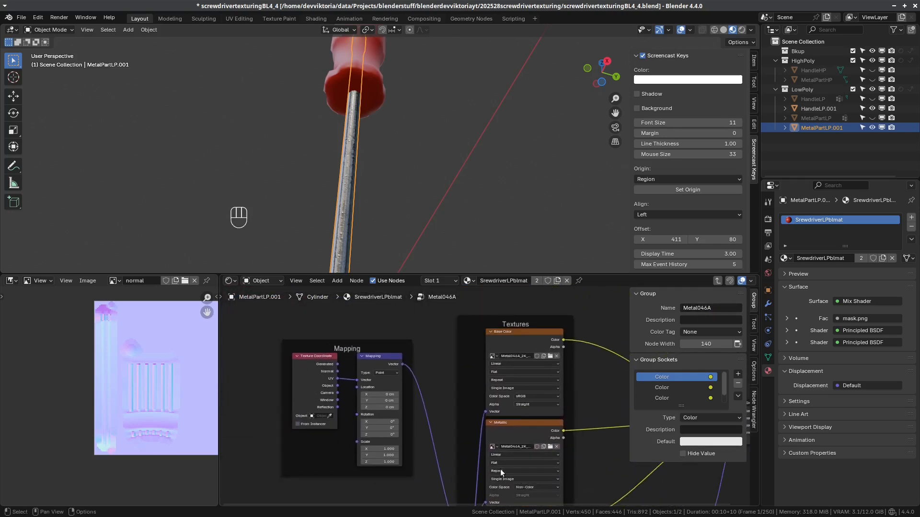
left_click(314, 359)
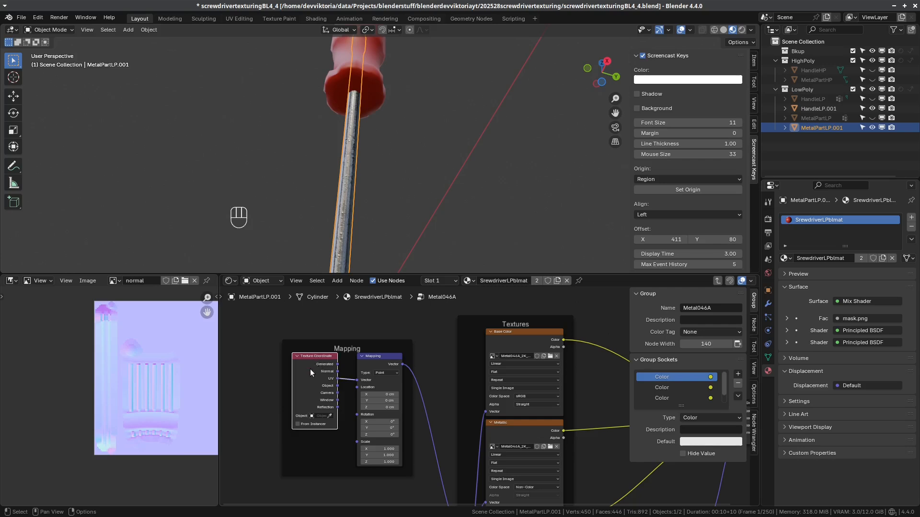
key("Delete")
key("shift+a")
mouse_move(310, 369)
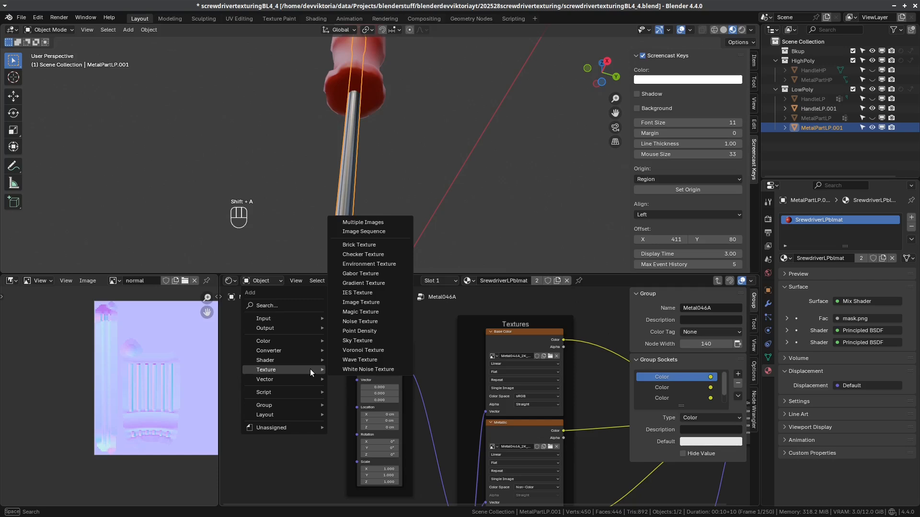
type("uv")
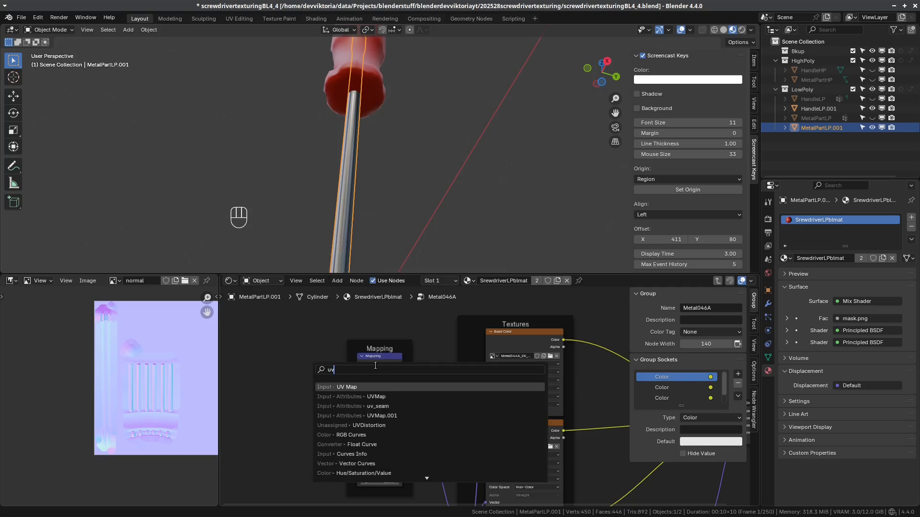
left_click(373, 390)
left_click(319, 383)
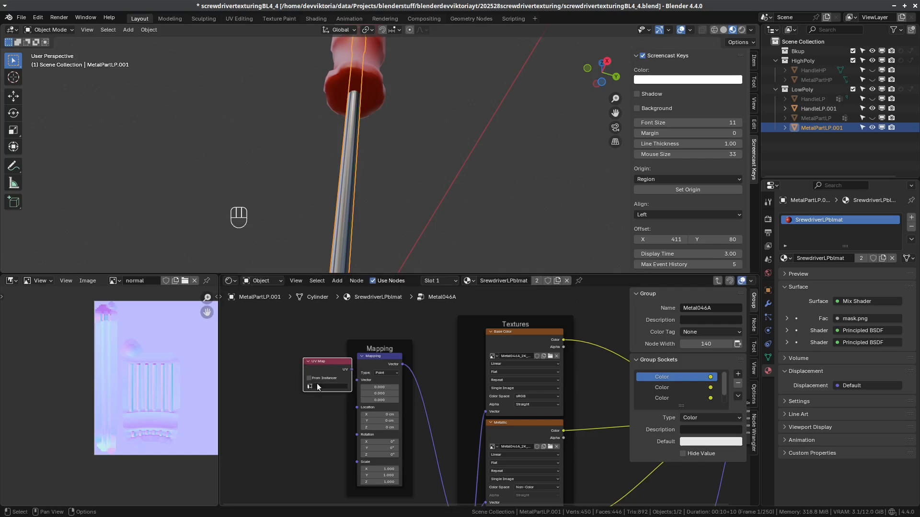
Set the UV Map node to UVMap.001 and feed it into the Mapping node's Vector input
left_click(318, 386)
left_click(320, 406)
left_click_drag(352, 370, 311, 371)
middle_click_drag(462, 420, 361, 404)
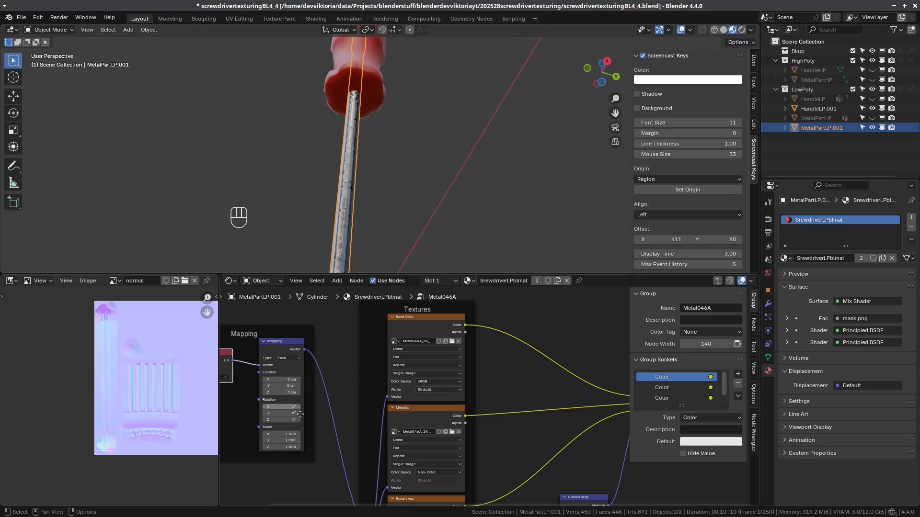
middle_click_drag(274, 361, 430, 404)
middle_click_drag(439, 373, 295, 305)
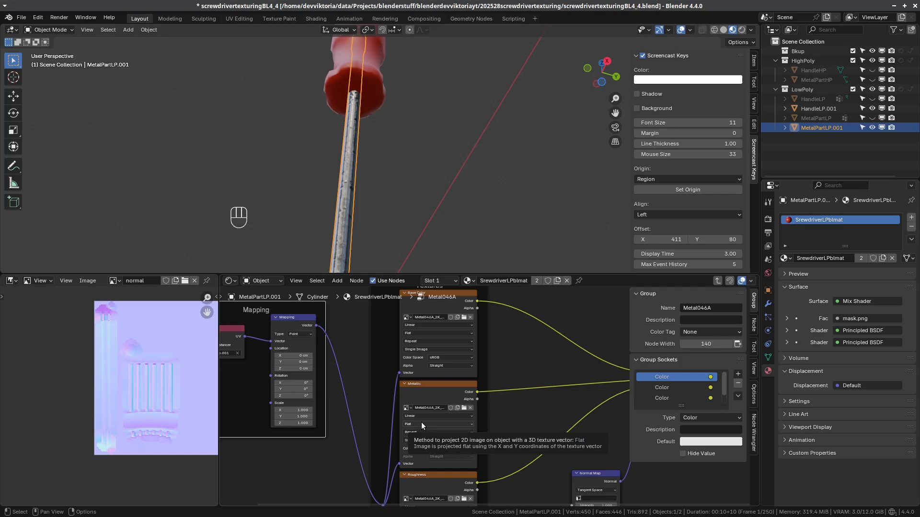
Rename the group output fed by the metalness texture as Metallic
middle_click_drag(456, 387, 338, 402)
left_click(337, 403)
double_click(665, 389)
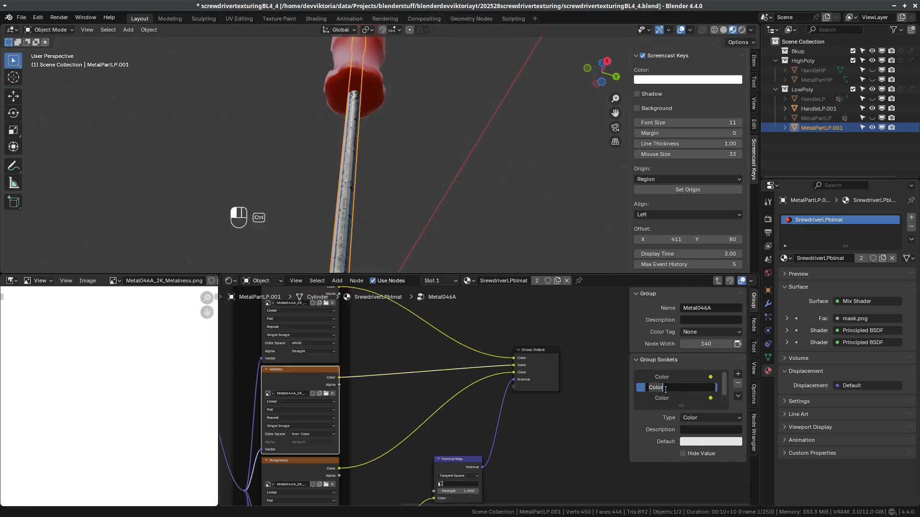
type("Metallic")
key("Return")
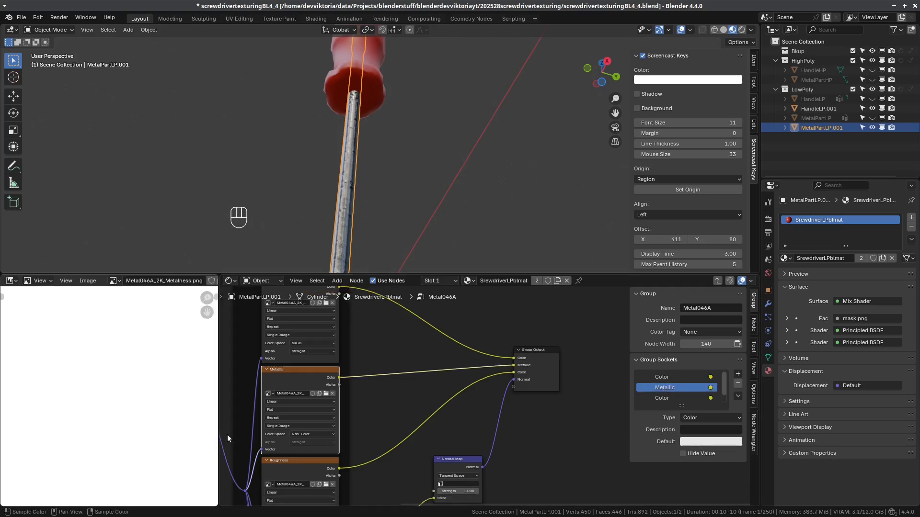
Copy the label of the Roughness texture node and use it to name the third group output Roughness
left_click(296, 462)
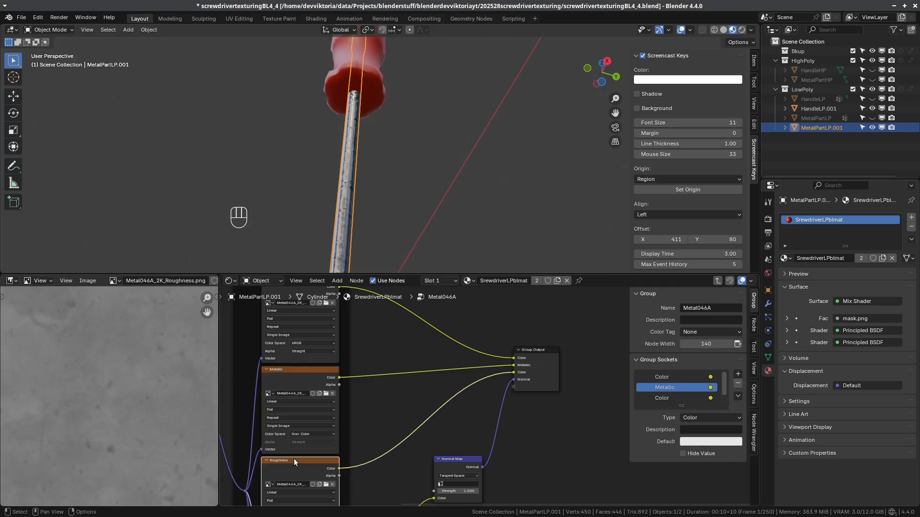
key("F2")
key("ctrl+c")
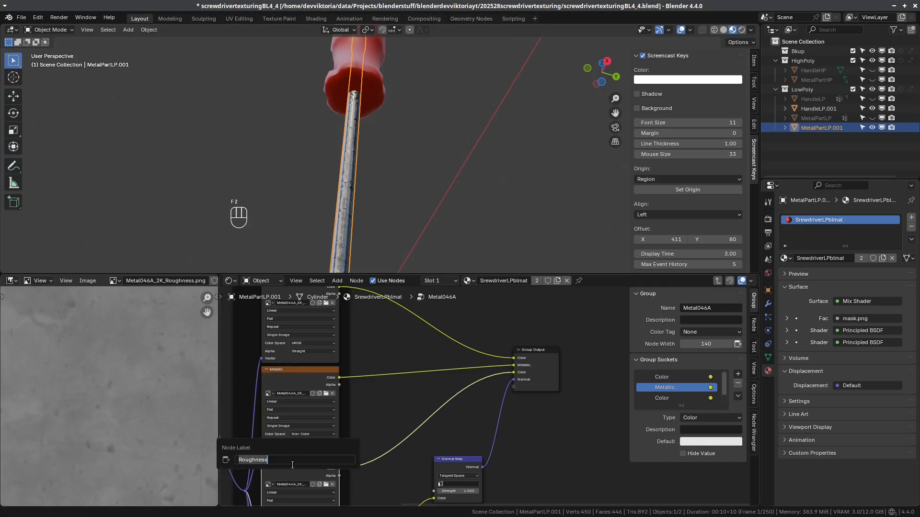
key("Return")
left_click(525, 378)
double_click(663, 398)
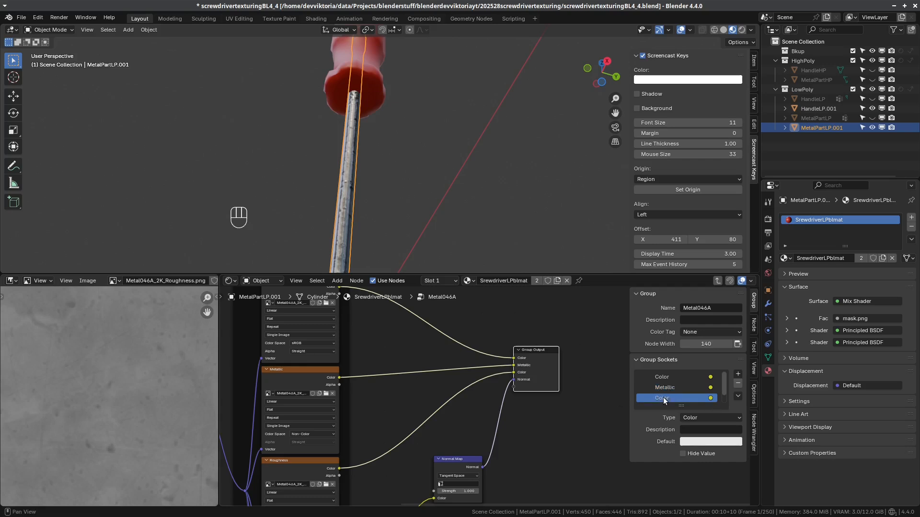
key("ctrl+v")
left_click(679, 416)
Enlarge the group socket list and connect the Displacement texture's Color to a new socket on the Group Output
middle_click_drag(530, 434, 536, 332)
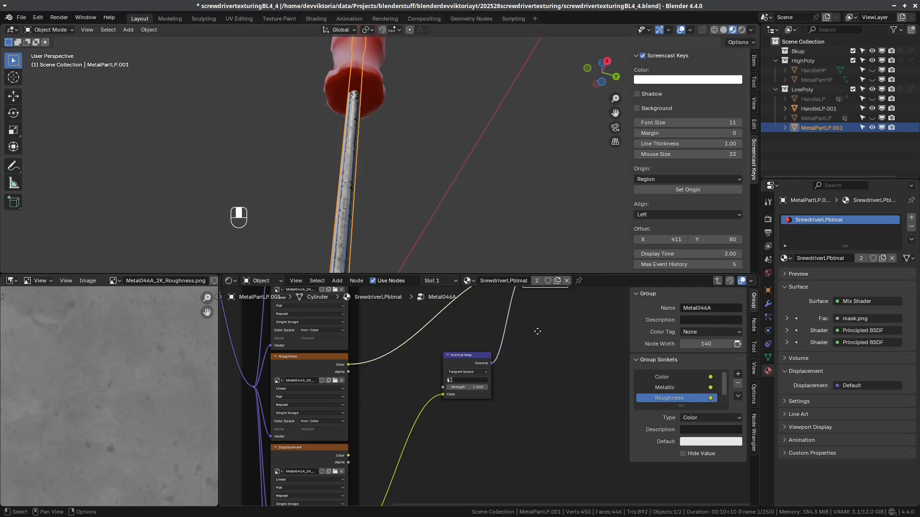
scroll(479, 412, "down", 4)
middle_click_drag(475, 424, 481, 395)
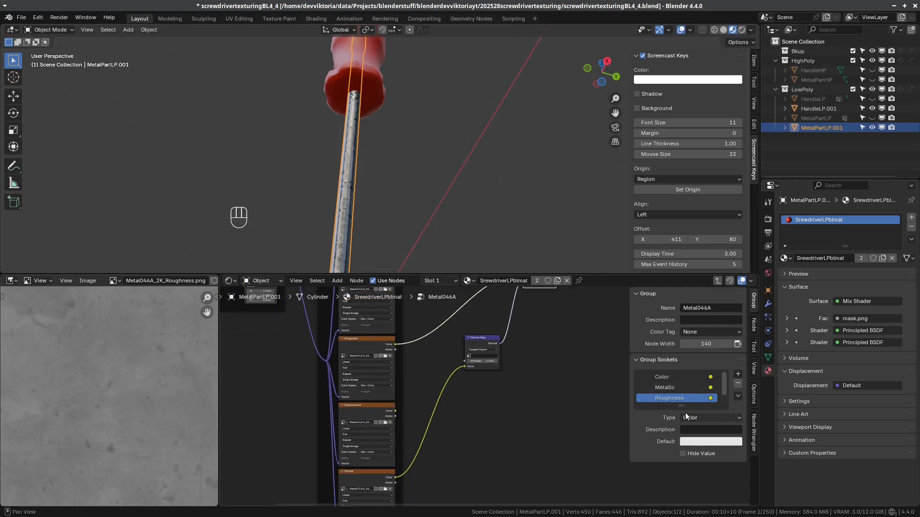
left_click_drag(680, 404, 678, 458)
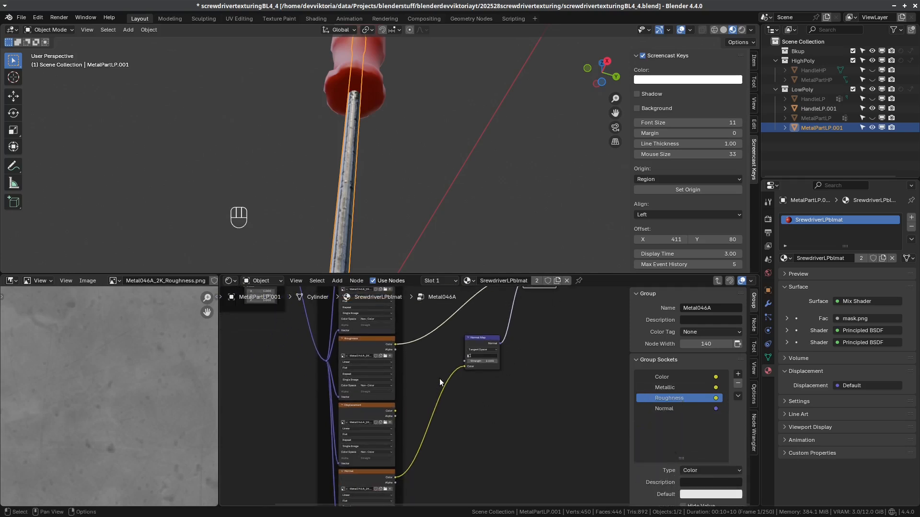
middle_click_drag(503, 418, 482, 398)
scroll(450, 414, "down", 2)
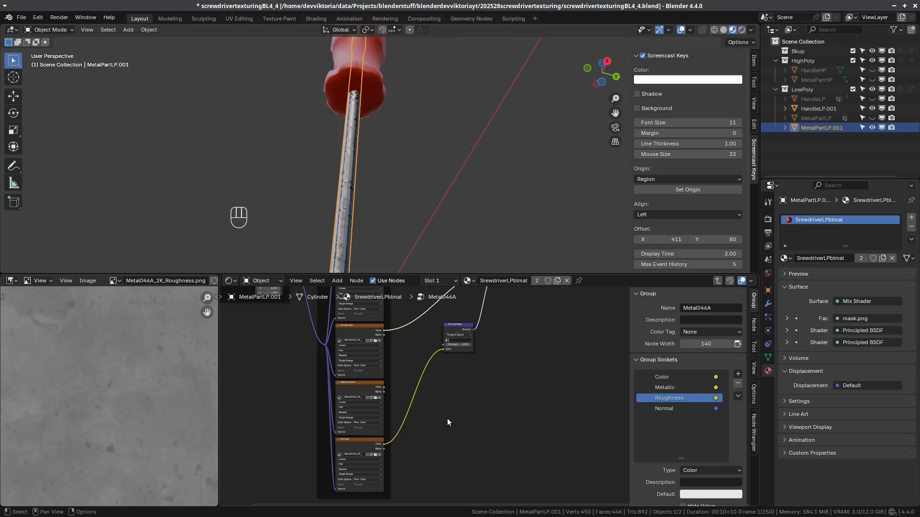
scroll(383, 375, "up", 3)
middle_click_drag(382, 397, 377, 449)
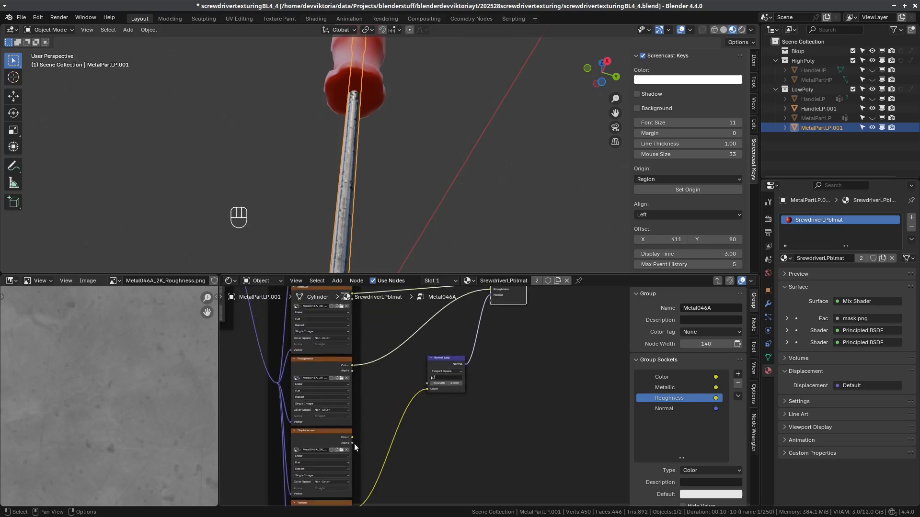
left_click_drag(352, 438, 491, 320)
Name the new group output Displacement, copying the label from the Displacement texture node
left_click(320, 455)
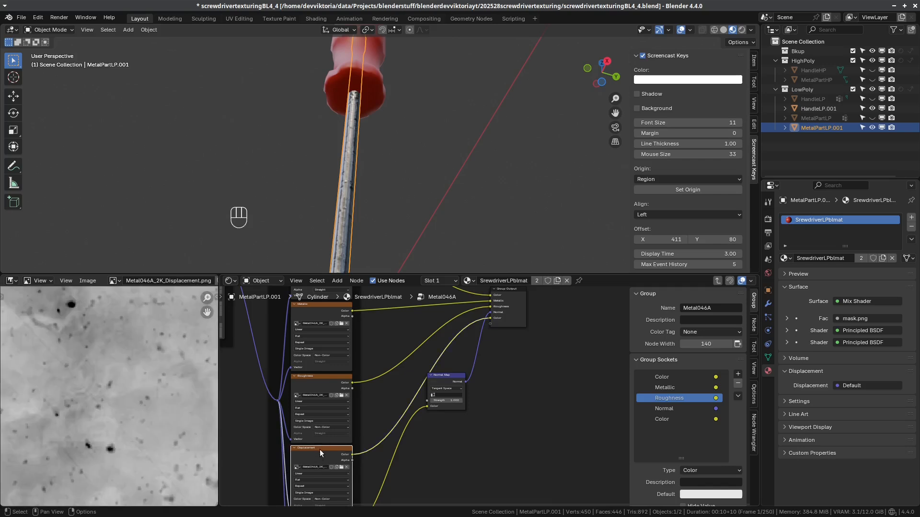
key("F2")
key("ctrl+c")
double_click(663, 417)
key("ctrl+v")
key("Return")
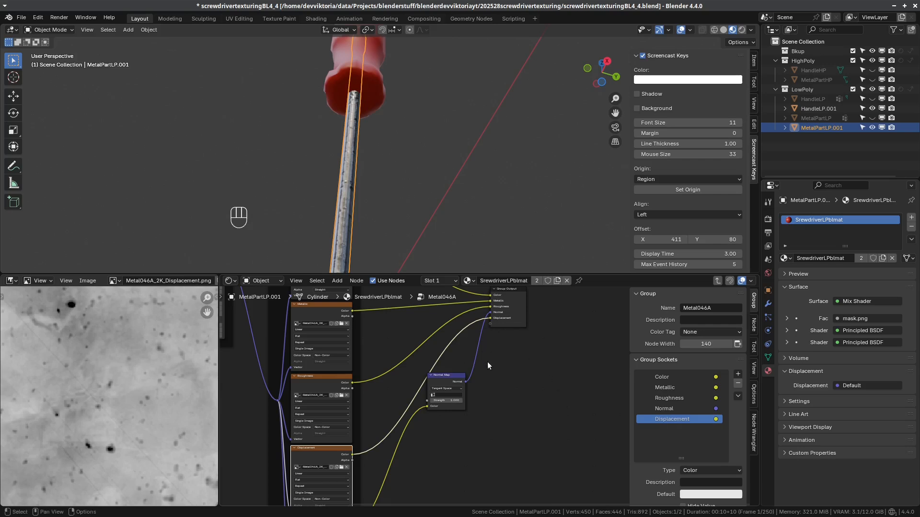
Exit the node group and position the Metal046A node in front of the metal Principled BSDF
key("Tab")
middle_click_drag(451, 408, 463, 451)
left_click_drag(406, 478, 455, 337)
scroll(421, 424, "down", 5)
scroll(422, 425, "down", 4)
middle_click_drag(428, 409, 471, 416)
scroll(471, 422, "up", 2)
left_click_drag(498, 384, 490, 381)
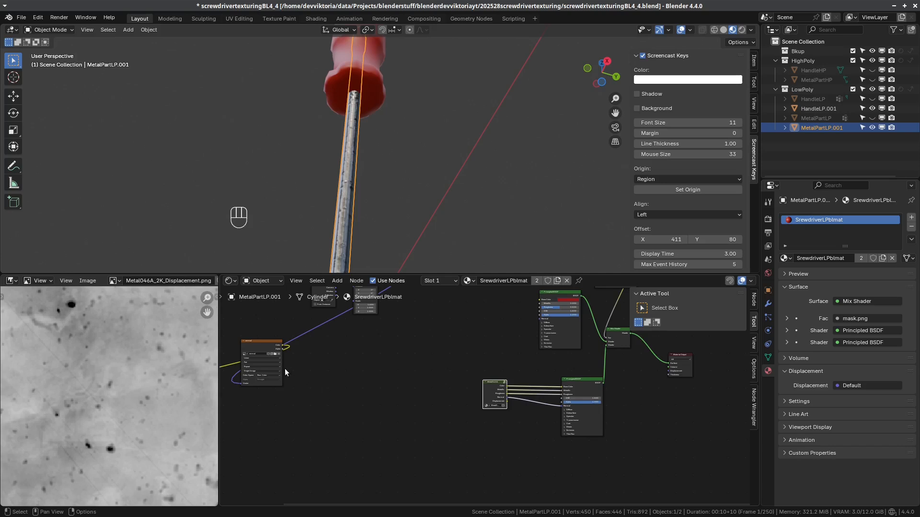
Move the baked normal image texture and its Normal Map node over beside the Metal046A group node
left_click_drag(257, 341, 391, 396)
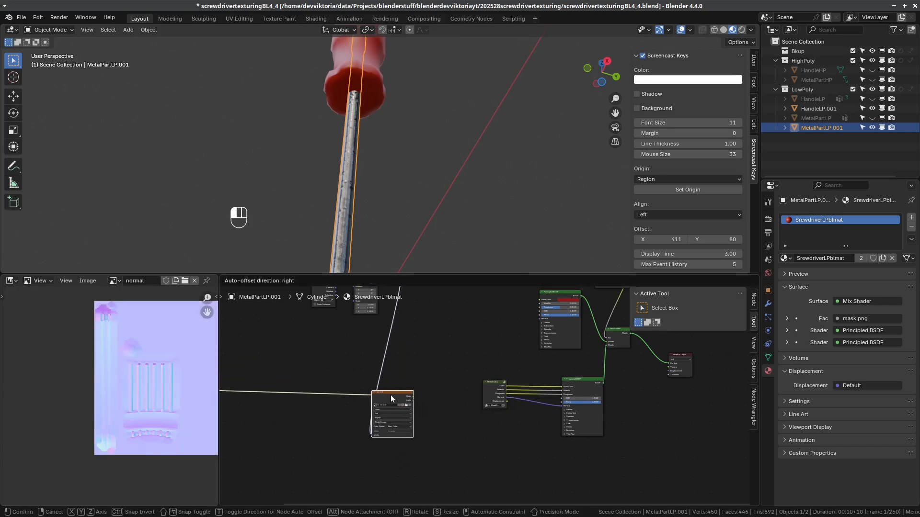
scroll(343, 436, "down", 3)
middle_click_drag(344, 434, 413, 425)
left_click(307, 369)
left_click_drag(308, 369, 505, 392)
scroll(505, 393, "up", 1)
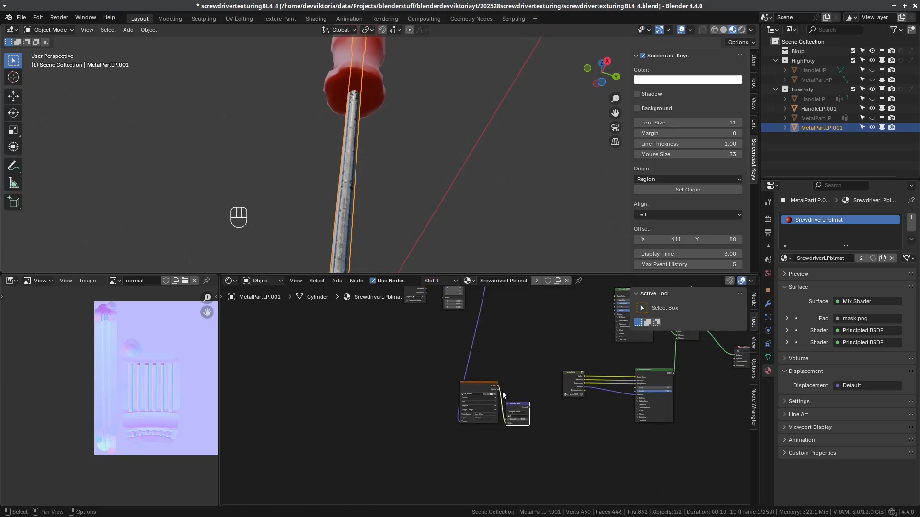
scroll(468, 417, "up", 4)
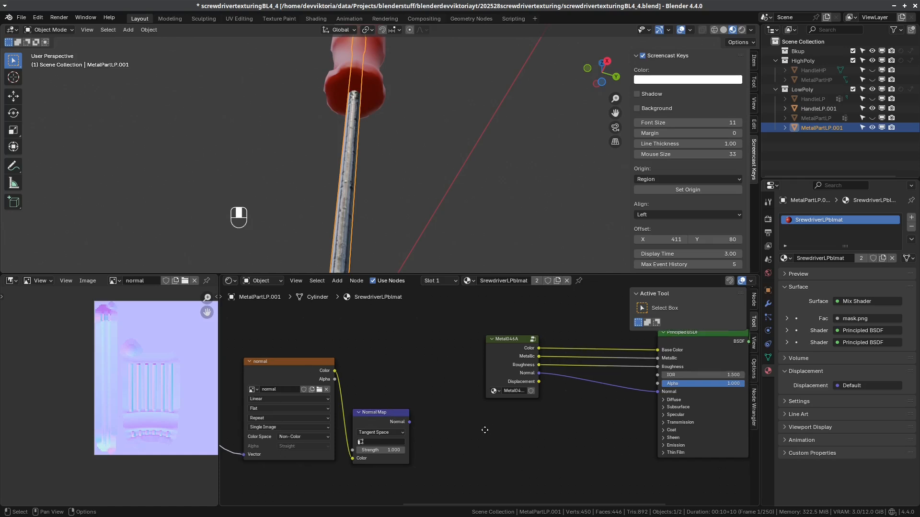
Add a Bump node between the Normal Map node and the metal Principled BSDF
middle_click_drag(486, 432, 474, 393)
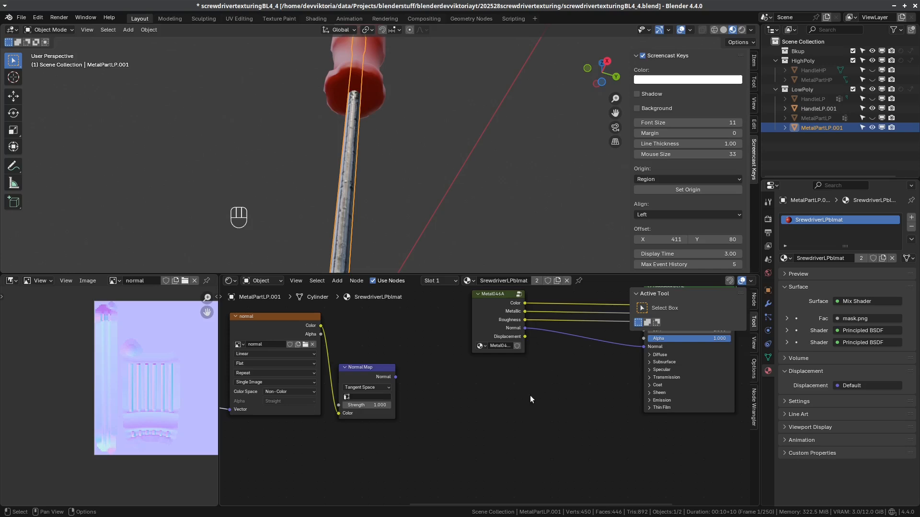
key("shift")
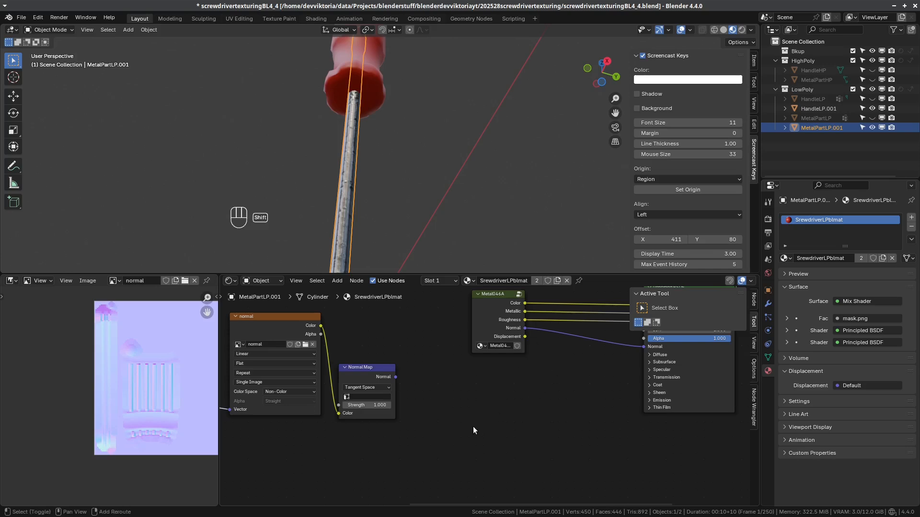
key("shift+a")
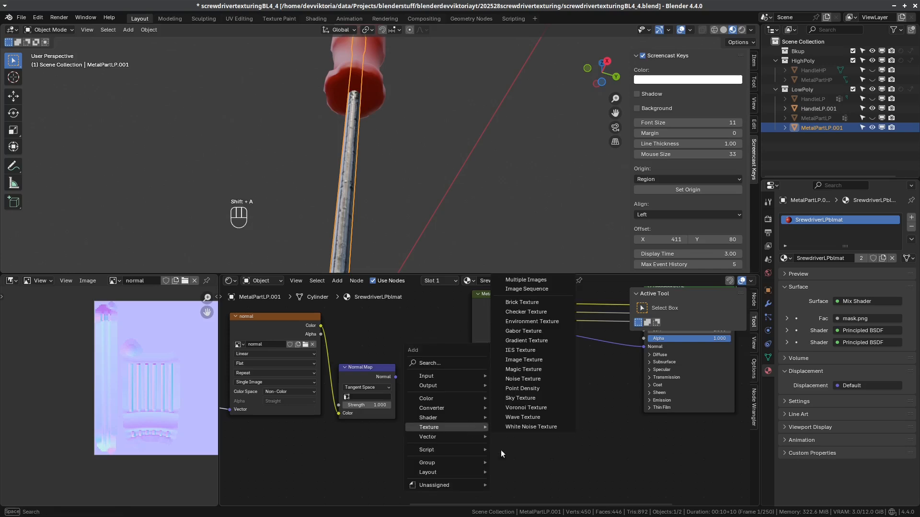
type("bu")
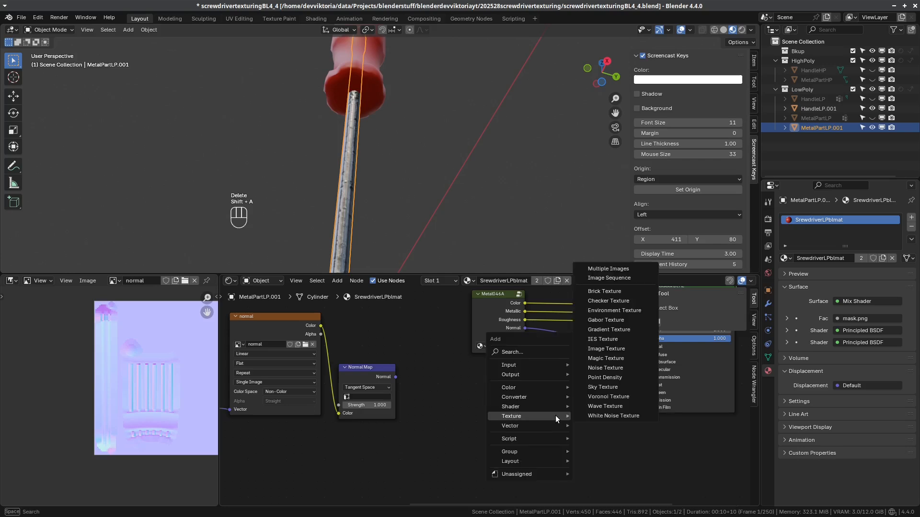
type("bum")
left_click(556, 416)
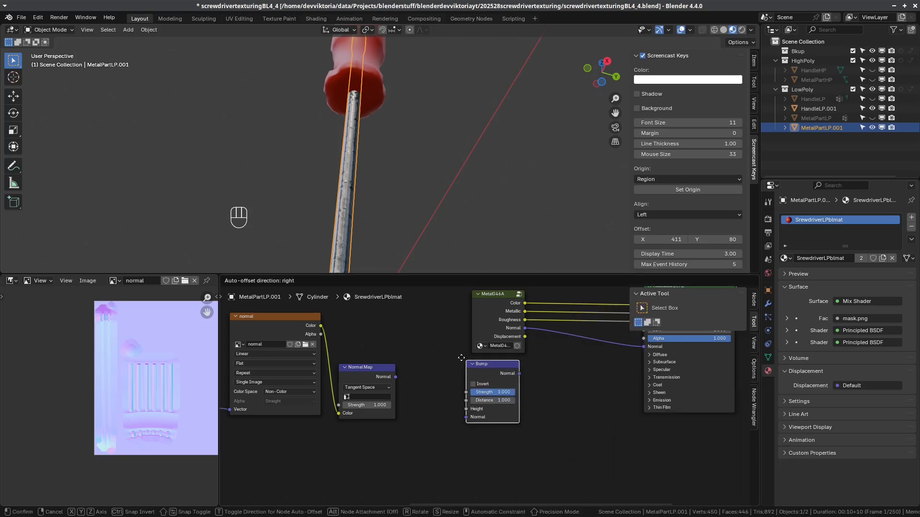
left_click(482, 375)
Wire Metal046A's Displacement into Bump Height, the Normal Map into Bump Normal, and the Bump output into the metal Principled BSDF's Normal
left_click_drag(396, 379, 479, 436)
left_click_drag(525, 337, 479, 428)
left_click_drag(522, 386, 573, 385)
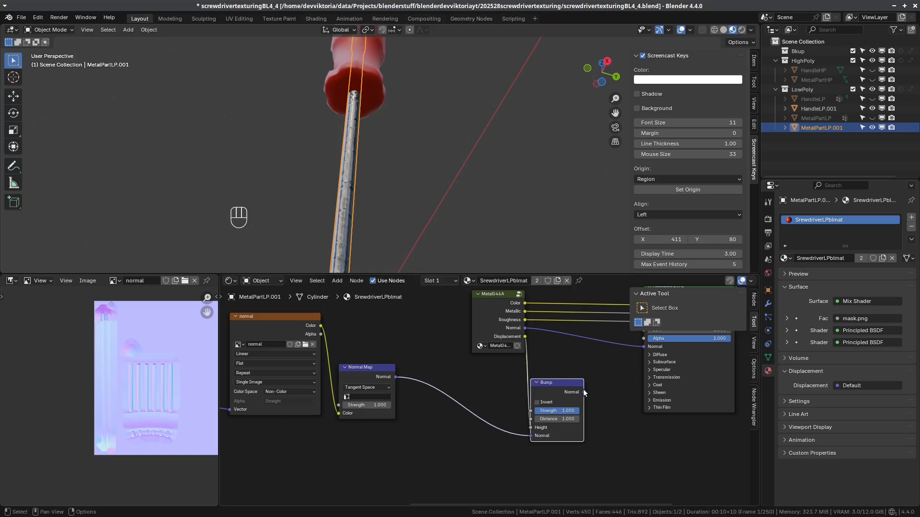
middle_click_drag(593, 392, 544, 410)
left_click_drag(534, 409, 593, 364)
middle_click_drag(420, 318, 438, 330)
left_click_drag(456, 325, 418, 313)
Set the Bump node's distance to 0.001 and its strength to 0.5
left_click(520, 448)
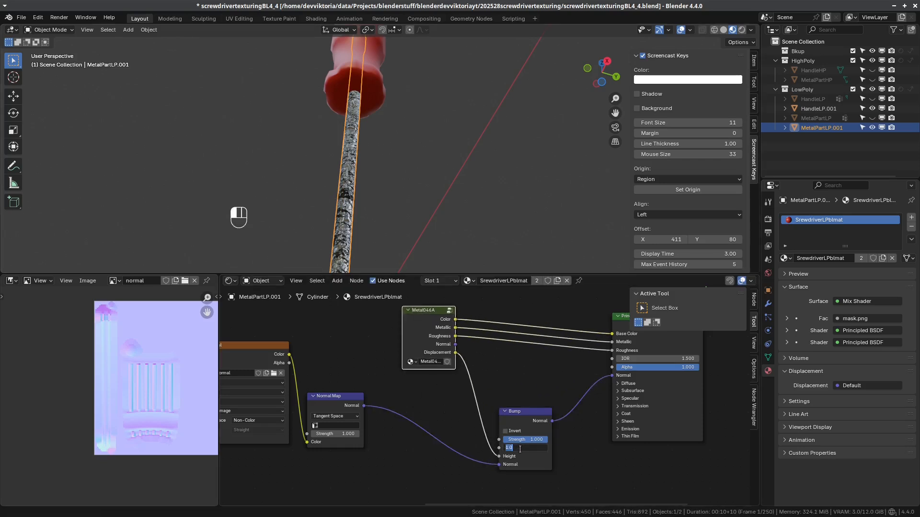
type("/1000")
left_click(496, 458)
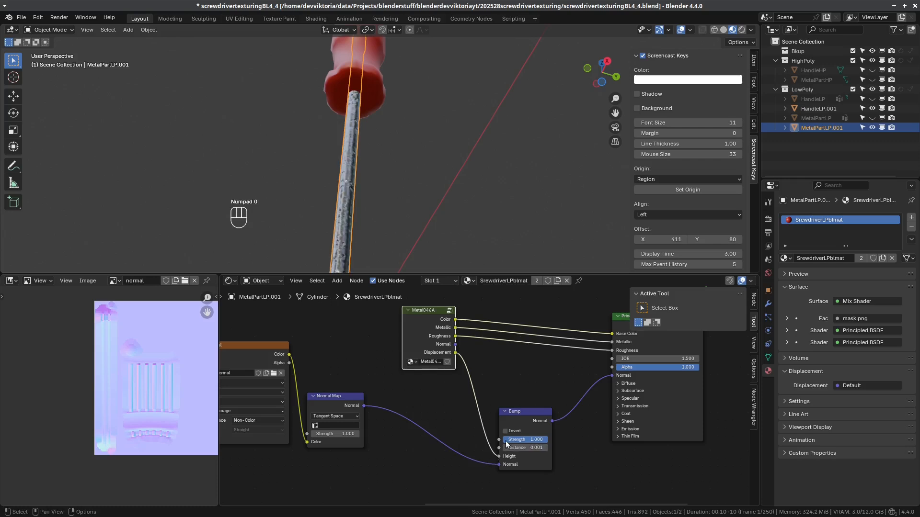
left_click(522, 439)
type("0.5")
key("Return")
Examine the metal shaft and handle from several angles to judge the bump effect
middle_click_drag(398, 156, 389, 199)
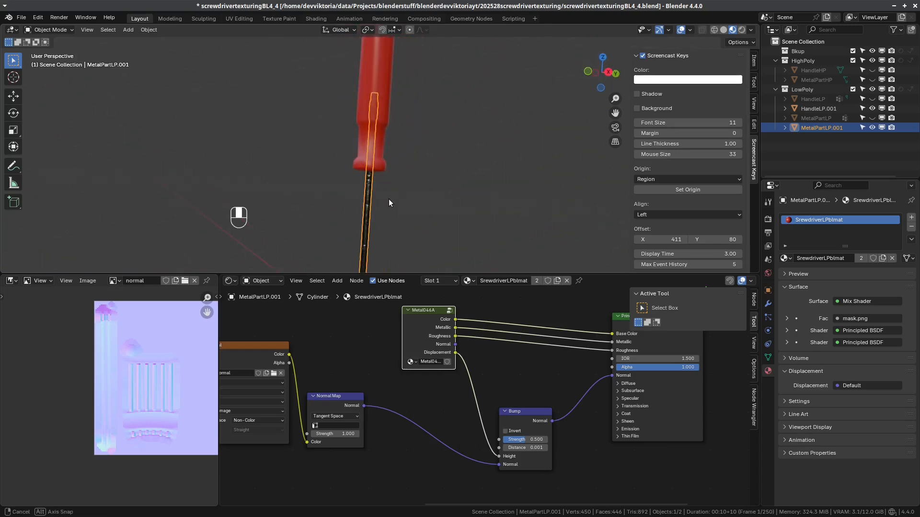
scroll(487, 414, "down", 2)
middle_click_drag(459, 212, 387, 166)
right_click(387, 166)
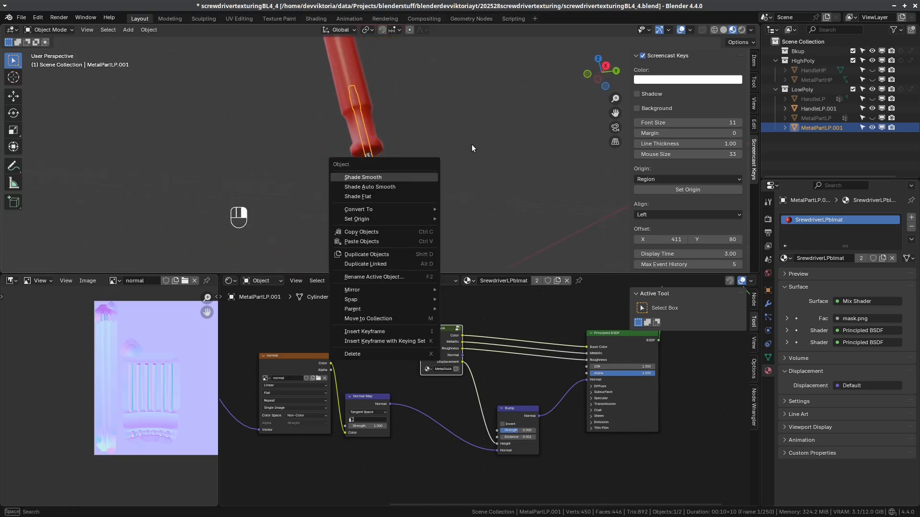
key("ctrl+KP_1")
middle_click_drag(404, 191, 353, 312, "shift")
scroll(429, 159, "up", 6)
scroll(353, 312, "down", 4)
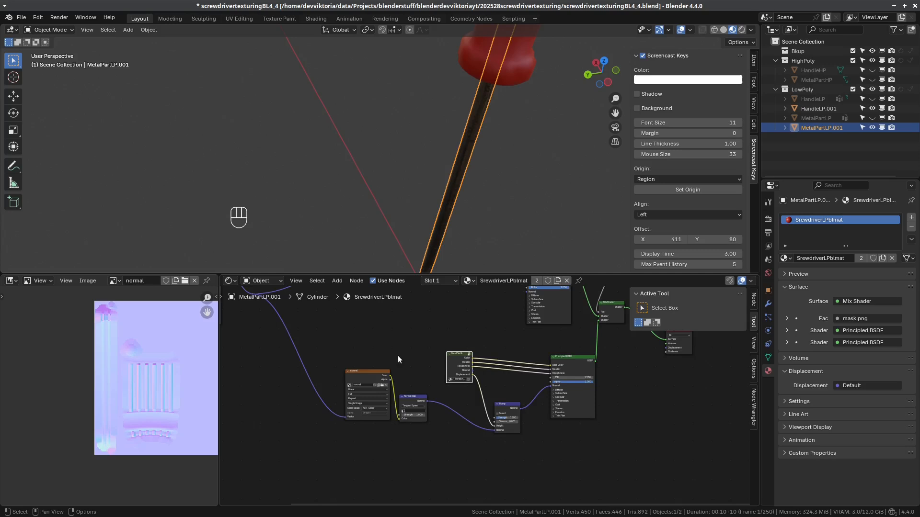
Move the dirtmask image texture node away from the handle shader to free up space
middle_click_drag(398, 360, 384, 451)
middle_click_drag(455, 258, 479, 182)
middle_click_drag(475, 351, 556, 334)
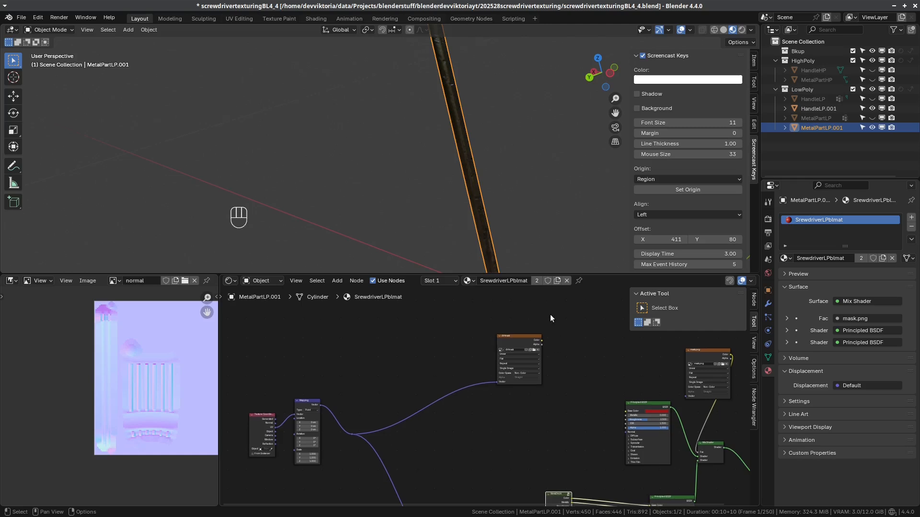
middle_click_drag(556, 371, 529, 383)
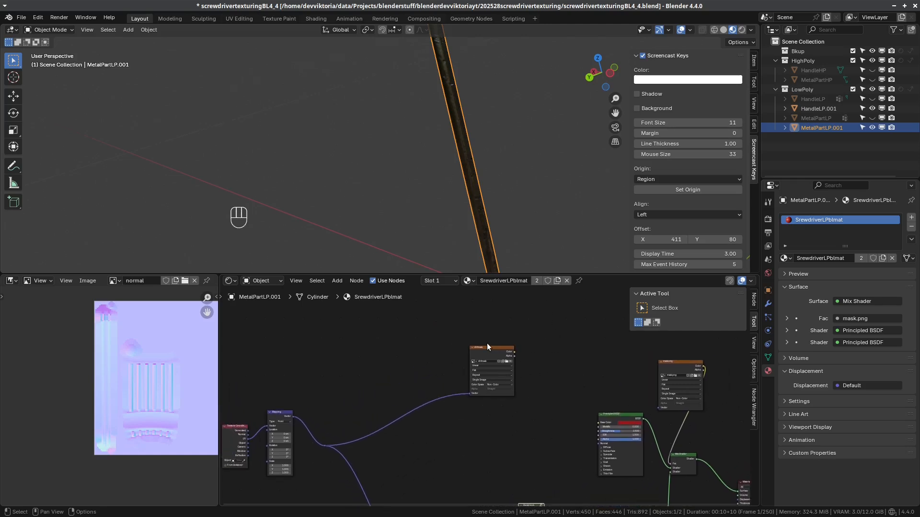
left_click_drag(489, 348, 393, 335)
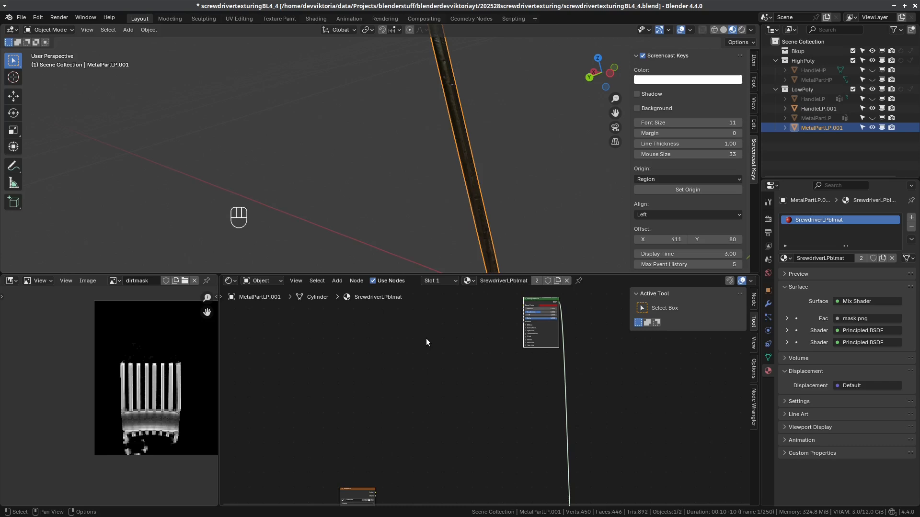
Run Principled Texture Setup on the handle Principled BSDF with the Plastic007 2K Color, Displacement, NormalDX, NormalGL and Roughness images
key("ctrl+shift+t")
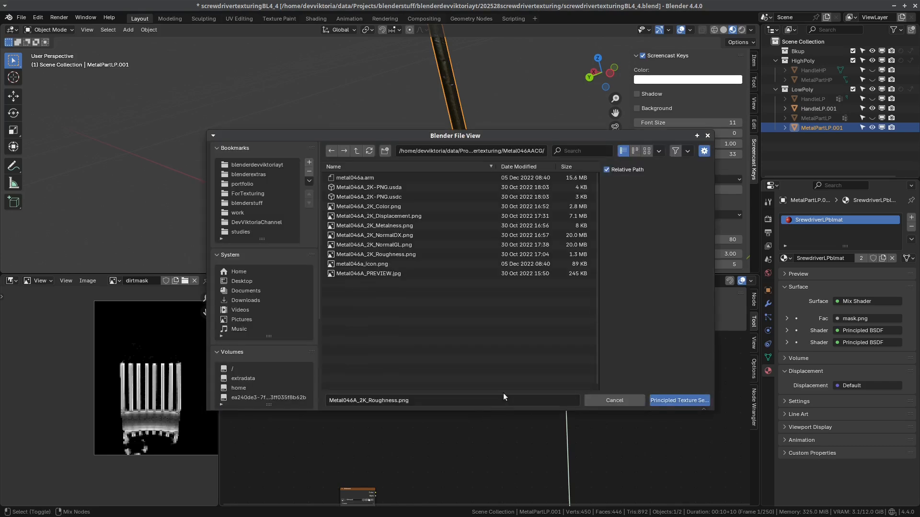
left_click(356, 151)
left_click(365, 197)
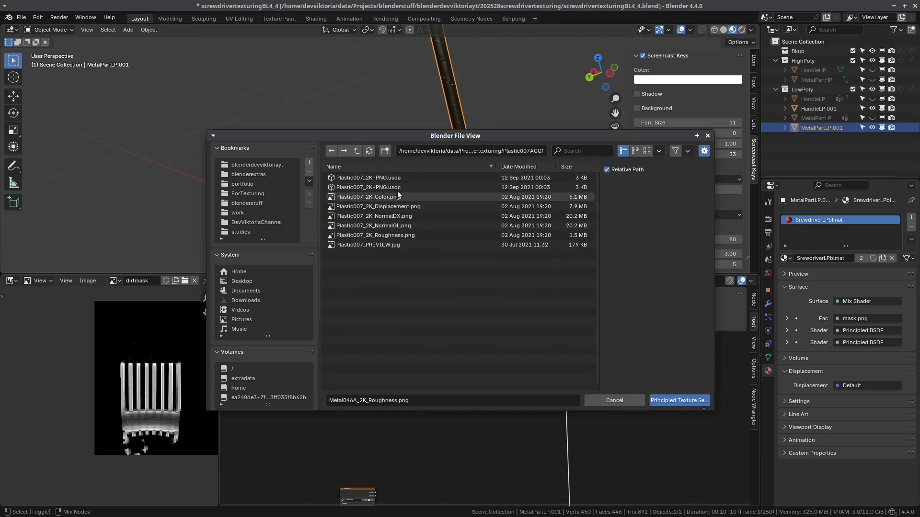
left_click(399, 196)
left_click(403, 234, "shift")
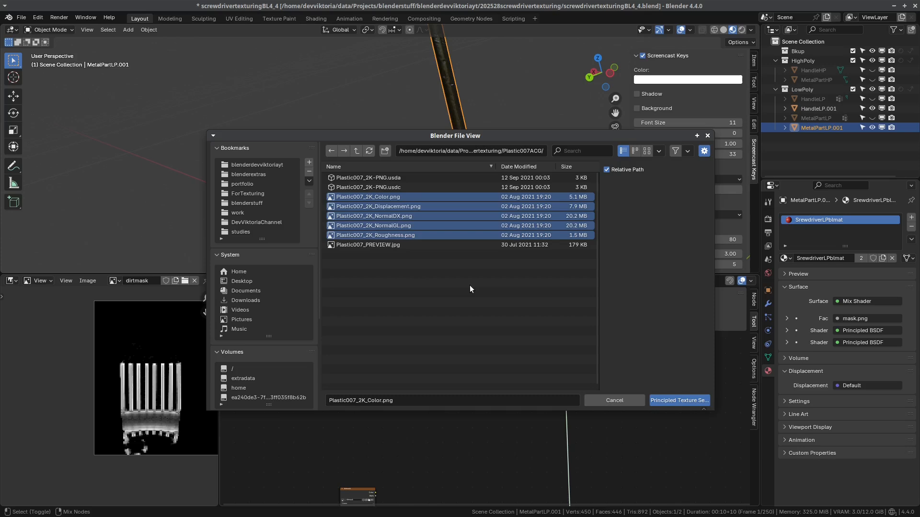
left_click(661, 402)
Delete the Displacement node that the plastic texture setup added
middle_click_drag(456, 350, 491, 407)
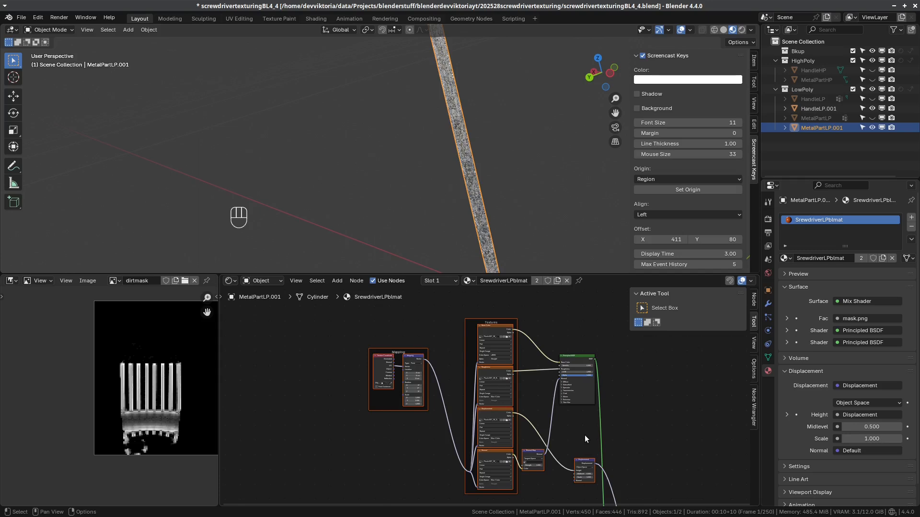
scroll(574, 424, "up", 3)
scroll(568, 412, "up", 1)
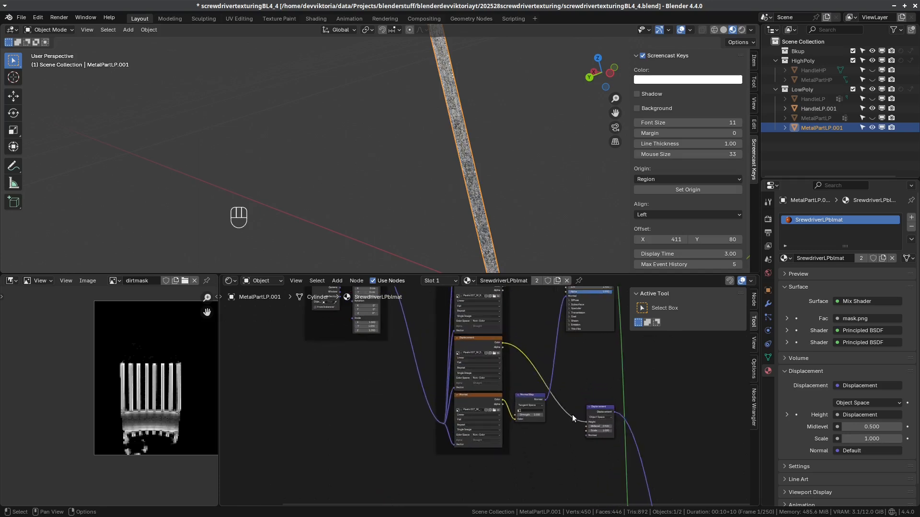
left_click(600, 413)
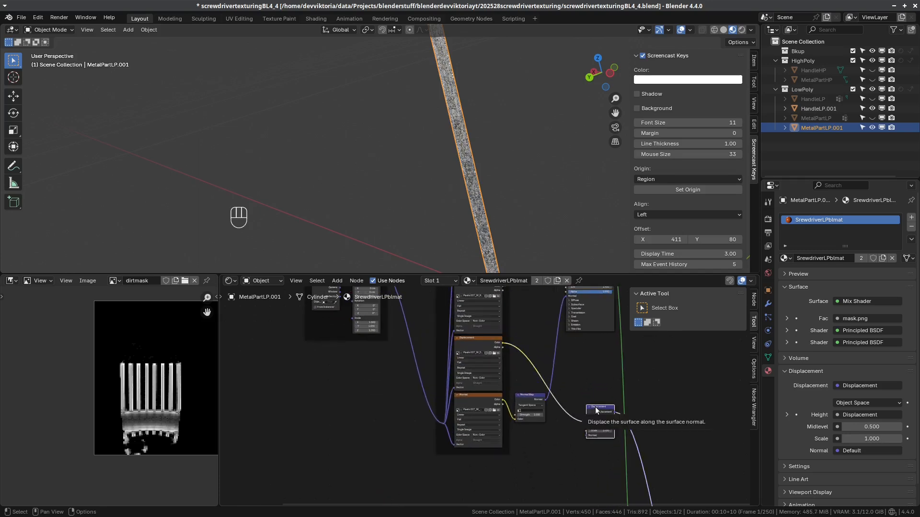
key("Delete")
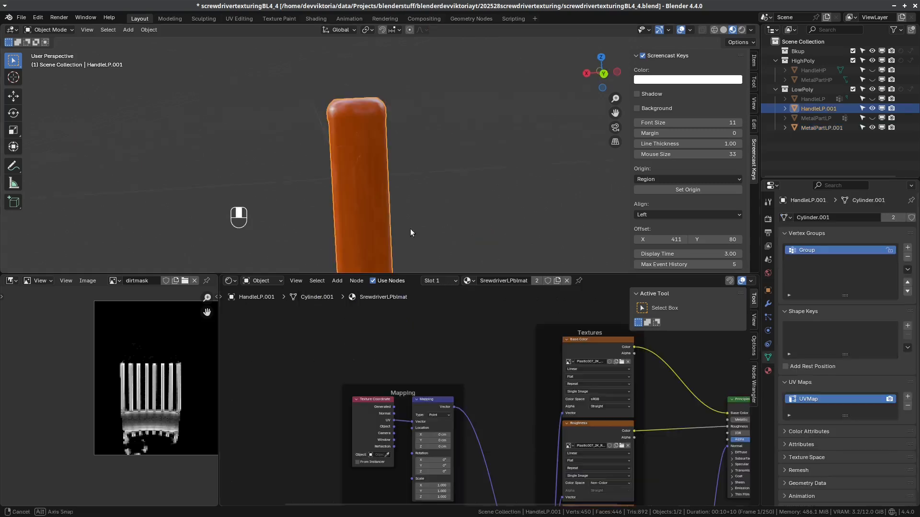
Make HandleLP.001 the active object and expand its mesh Texture Space settings
middle_click_drag(410, 229, 394, 166)
middle_click_drag(450, 388, 384, 354)
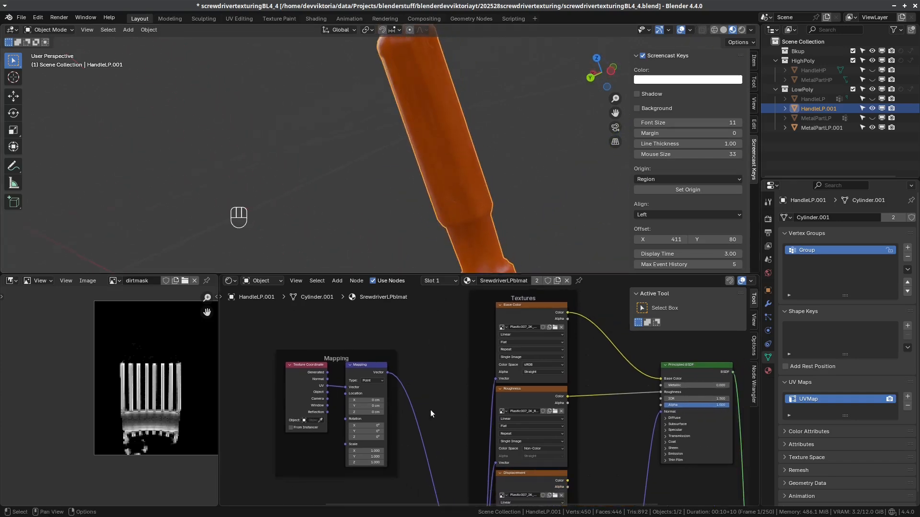
left_click(817, 127, "shift")
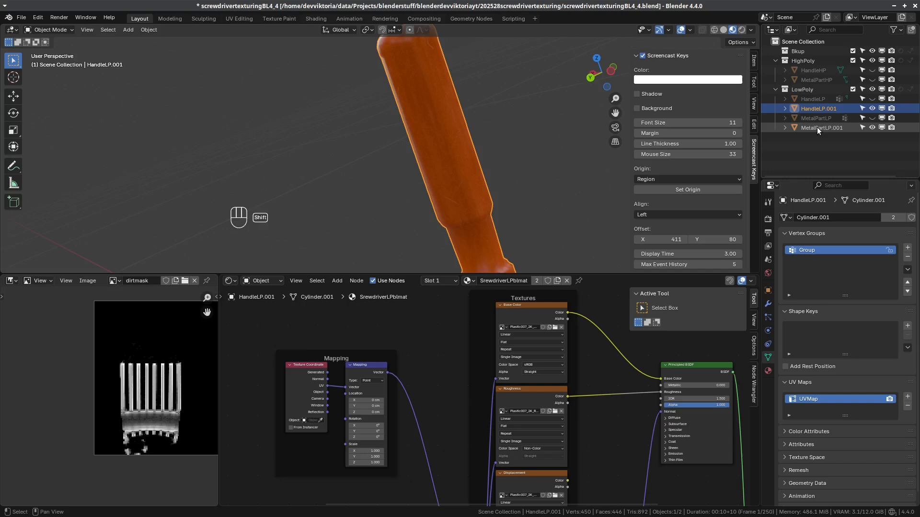
left_click(832, 109)
scroll(786, 452, "down", 1)
left_click(784, 447)
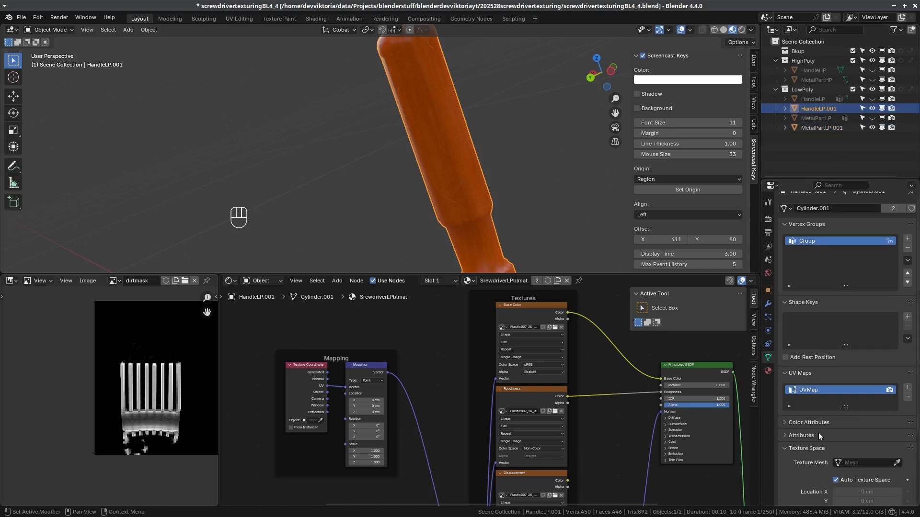
scroll(818, 432, "down", 4)
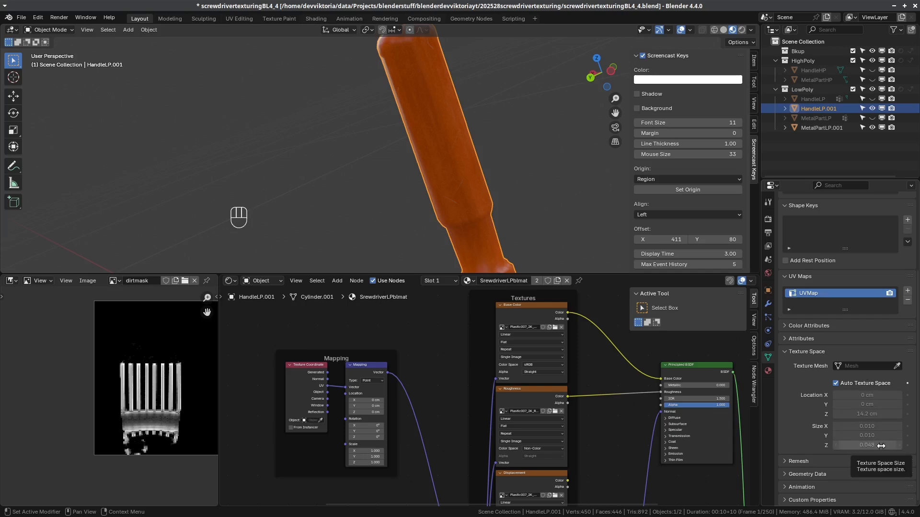
Turn off Auto Texture Space for MetalPartLP.001 and set its texture space size to 0.07 on X, Y and Z
left_click(821, 128)
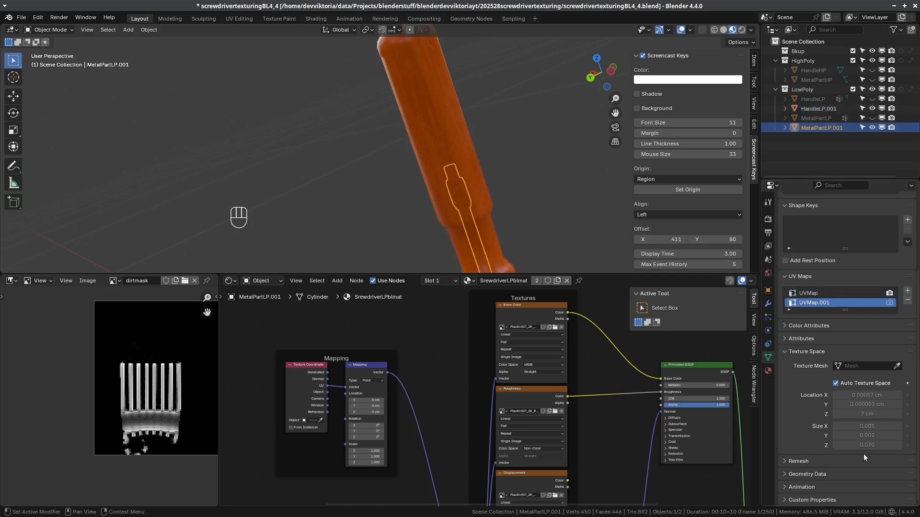
left_click(836, 383)
left_click_drag(862, 426, 862, 445)
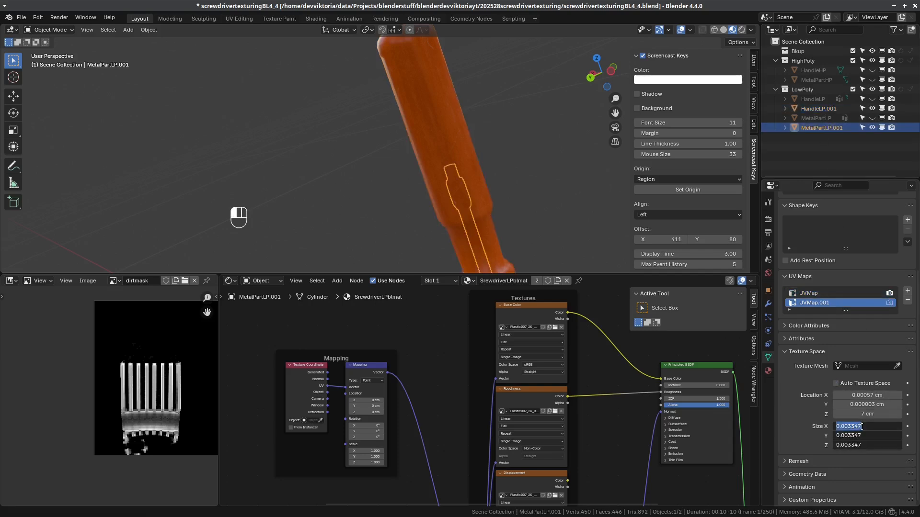
type("0.07")
key("Return")
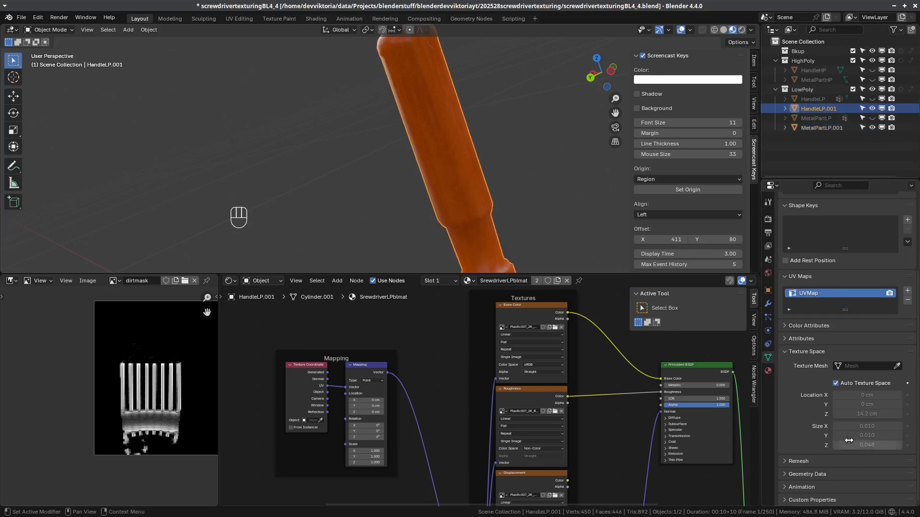
Turn off Auto Texture Space for HandleLP.001 and set its texture space size to 0.07 on all three axes
left_click(836, 386)
left_click_drag(863, 425, 871, 467)
type("0.")
key("Return")
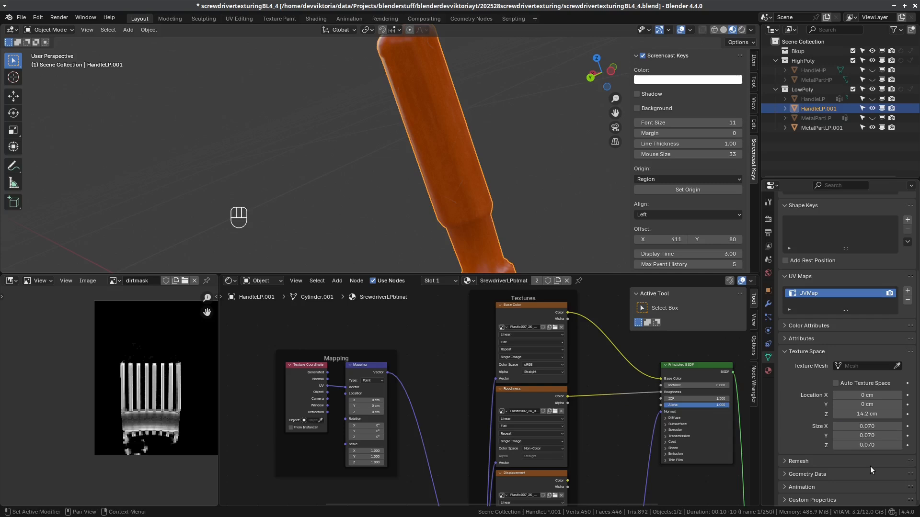
Feed Object coordinates into the plastic Mapping node and set the Base Color texture to Box projection with a 0.2 blend
left_click_drag(328, 392, 346, 387)
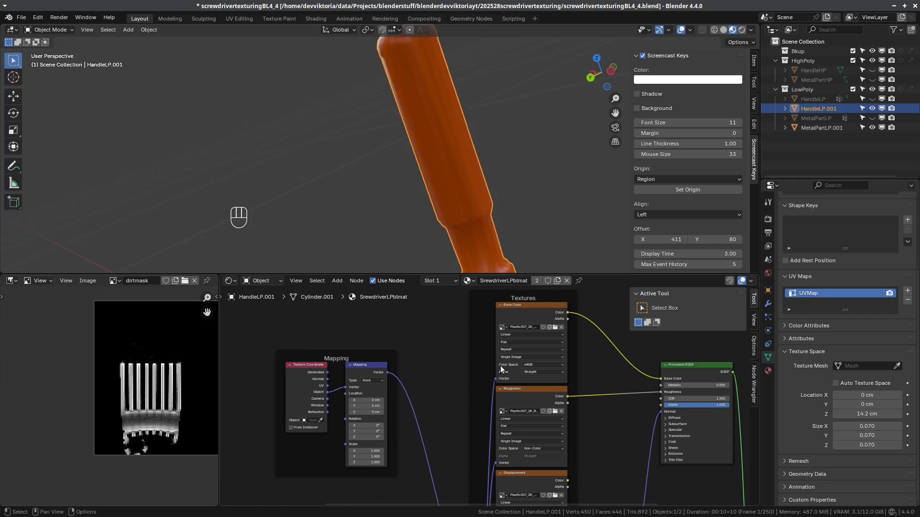
left_click(523, 342)
left_click(518, 350)
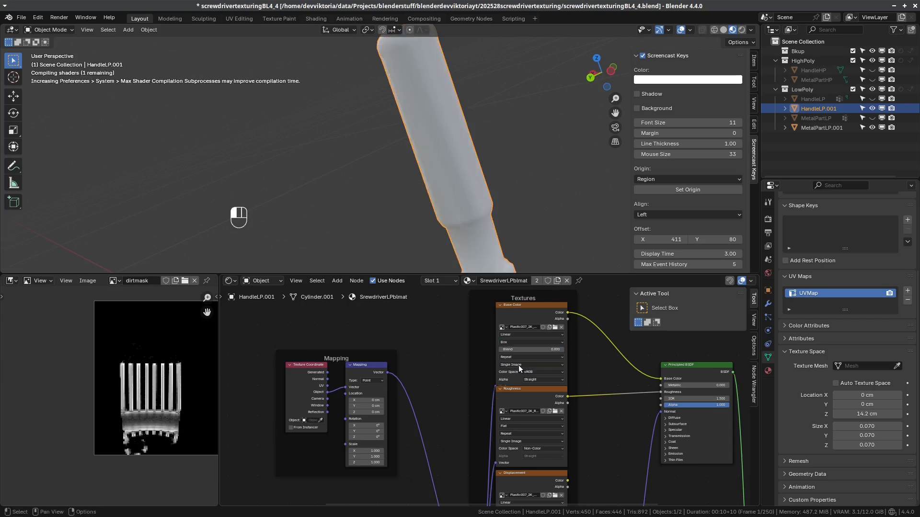
left_click(529, 349)
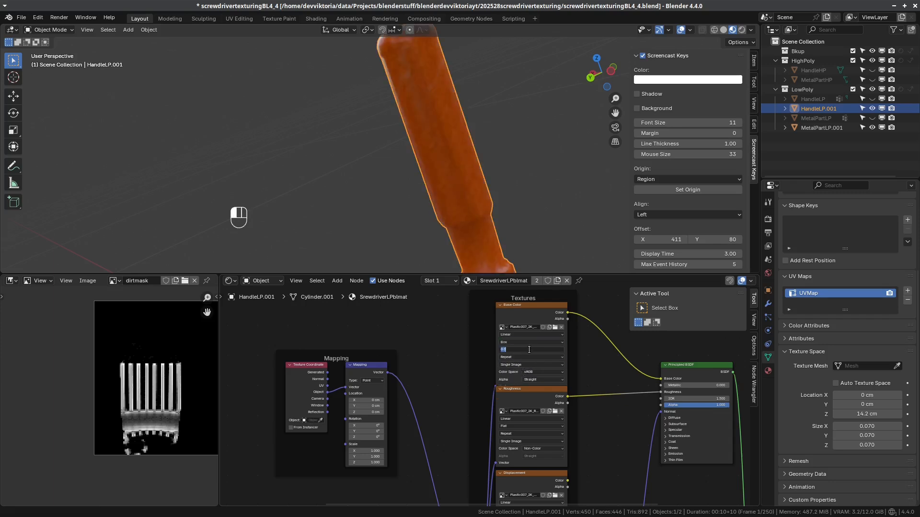
type("0.2")
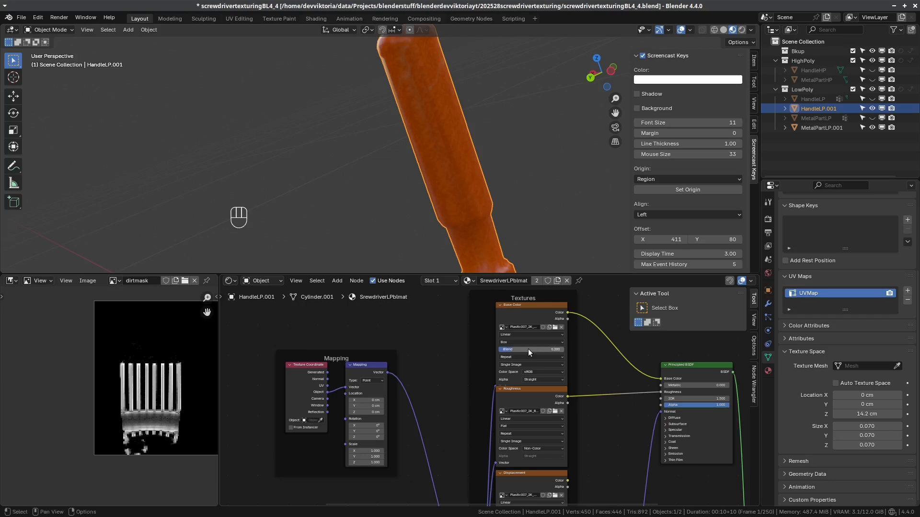
key("Return")
Set the plastic Roughness, Displacement and Normal textures to Box projection, with a 0.2 blend on Roughness and Displacement
middle_click_drag(510, 424, 519, 369)
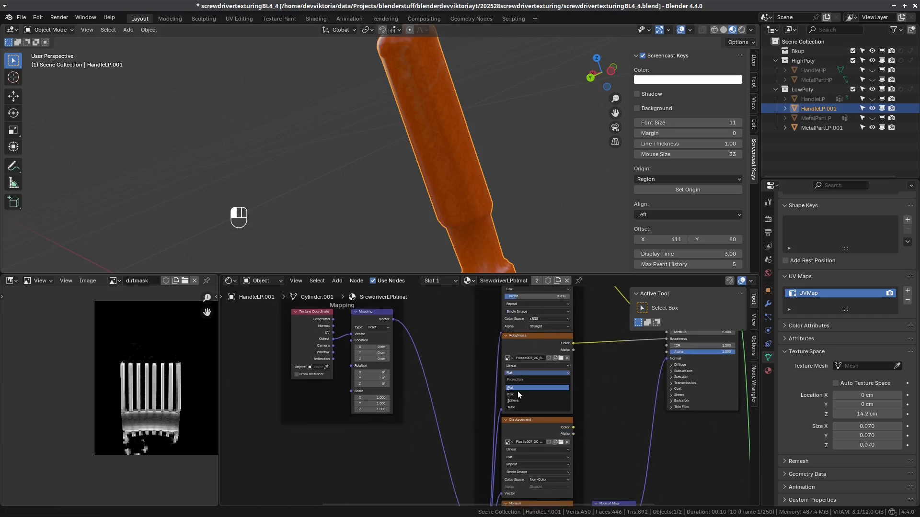
middle_click_drag(516, 459, 543, 332)
left_click(524, 396)
left_click(530, 417)
left_click(541, 403)
type("0.2")
key("Return")
left_click(532, 385)
left_click(534, 408)
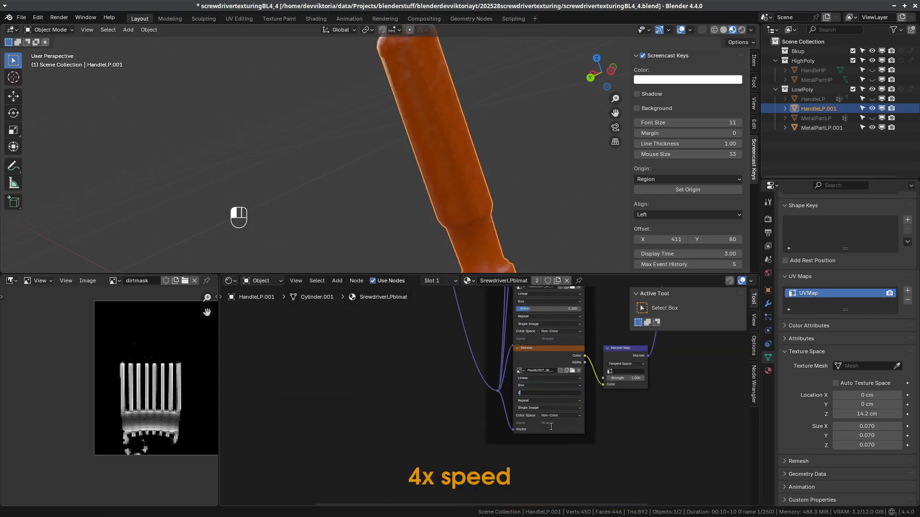
Group the plastic mapping, texture and Normal Map nodes into one node group
middle_click_drag(471, 364, 474, 412)
scroll(475, 412, "down", 2)
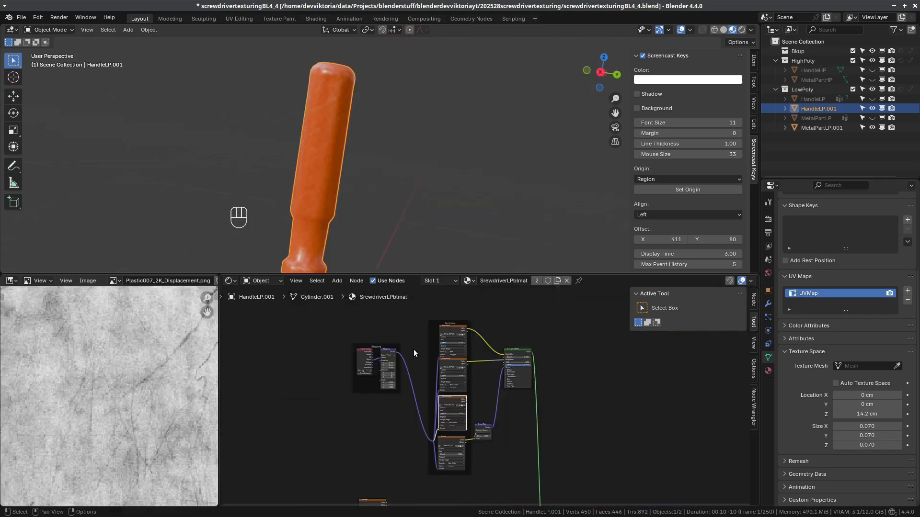
middle_click_drag(413, 350, 434, 337)
left_click_drag(369, 307, 525, 478)
key("ctrl+g")
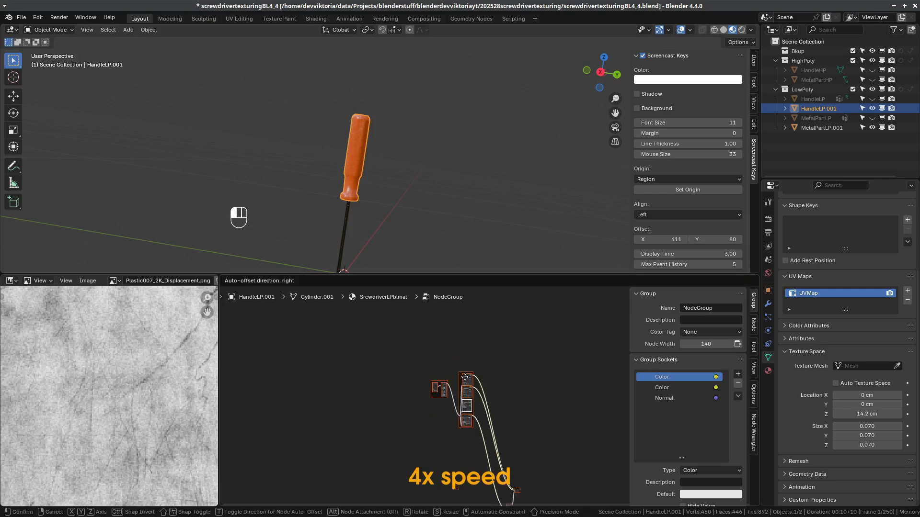
Place the Group Output closer to the plastic textures and link the Displacement texture's Color to a new output socket
left_click_drag(421, 326, 483, 407)
key("KP_Decimal")
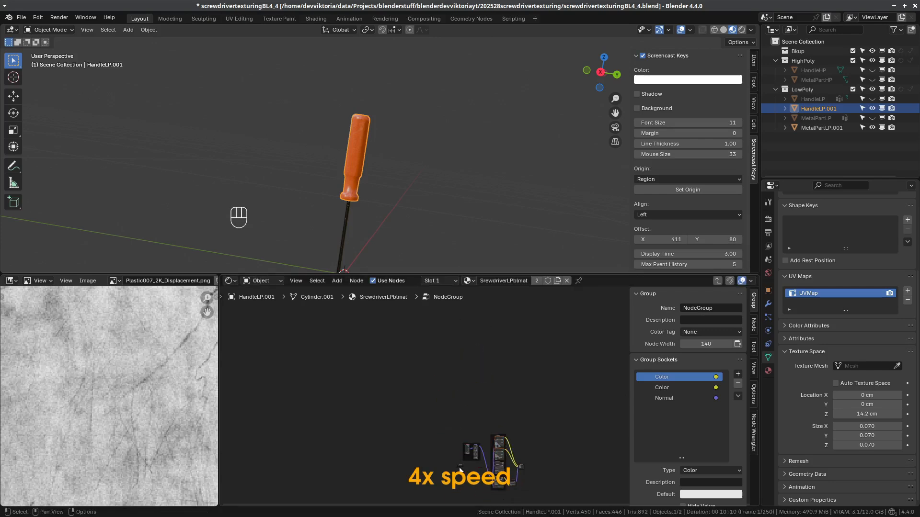
scroll(517, 495, "up", 7)
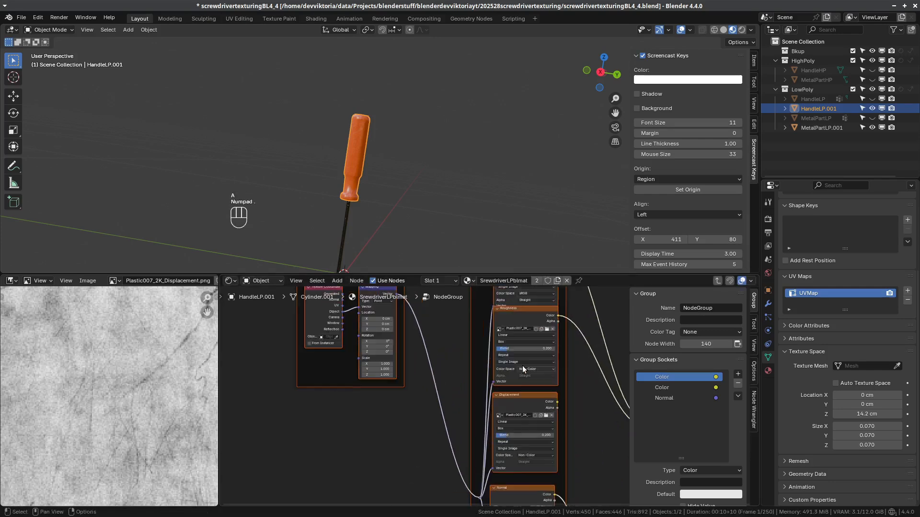
middle_click_drag(449, 358, 456, 375)
left_click(457, 375)
left_click_drag(462, 451, 451, 375)
left_click_drag(410, 342, 497, 377)
middle_click_drag(508, 415, 512, 467)
scroll(512, 467, "down", 5)
scroll(382, 373, "up", 6)
Rename the group's second Color output socket to Roughness
mouse_move(378, 312)
middle_mouse_down()
mouse_move(381, 372)
mouse_move(382, 315)
middle_mouse_up()
left_click(383, 377)
key("F2")
double_click(656, 389)
type("Roughness")
key("Return")
Copy the Displacement texture node's label and use it to rename the last Color output socket to Displacement
middle_click_drag(397, 472, 425, 384)
left_click(420, 385)
key("ctrl+c")
key("F2")
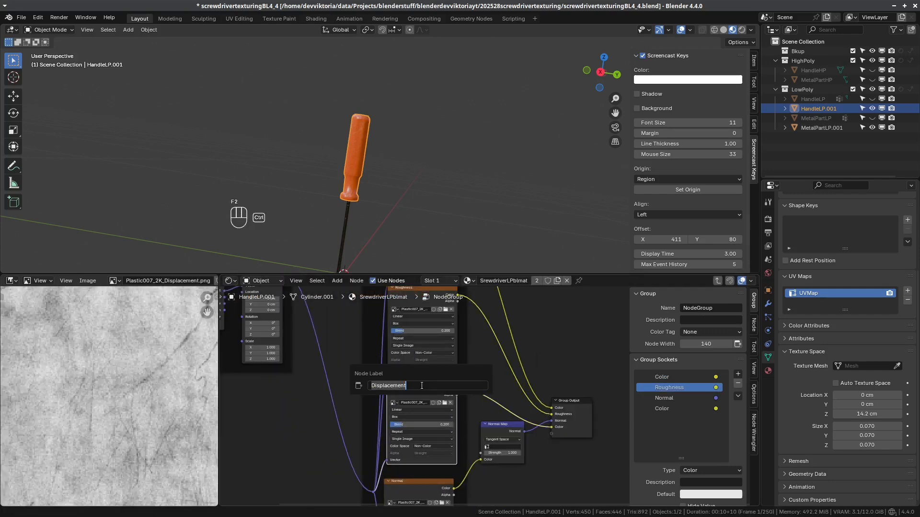
key("Return")
double_click(662, 411)
key("ctrl+v")
key("Return")
Adjust the blend of the Normal texture inside the plastic group and return to the main material
scroll(584, 418, "down", 7)
middle_click_drag(527, 338, 510, 452)
scroll(536, 377, "up", 8)
key("Tab")
key("Tab")
left_click_drag(452, 457, 465, 457, "ctrl")
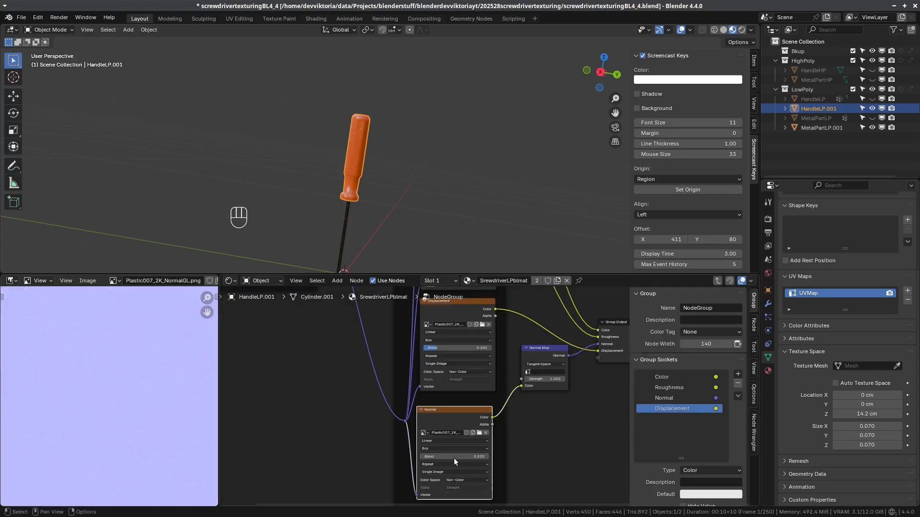
middle_click_drag(446, 360, 384, 420)
key("Tab")
Move the plastic group node and the handle Principled BSDF together down beside the mask.png texture node
left_click_drag(287, 438, 453, 367)
scroll(454, 367, "down", 6)
middle_click_drag(293, 352, 407, 390)
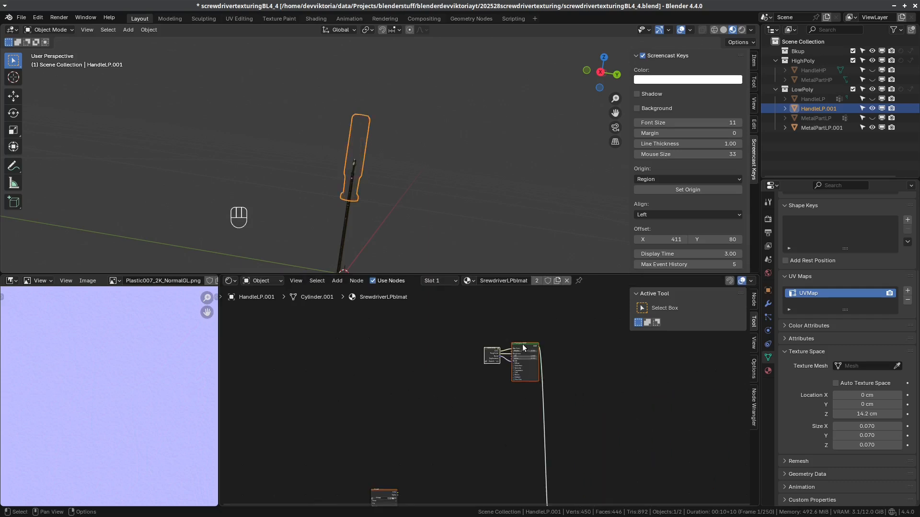
left_click_drag(522, 344, 497, 504)
middle_click_drag(495, 461, 514, 328)
scroll(517, 358, "up", 4)
left_click_drag(522, 365, 545, 308)
scroll(541, 317, "up", 2)
middle_click_drag(536, 327, 472, 457)
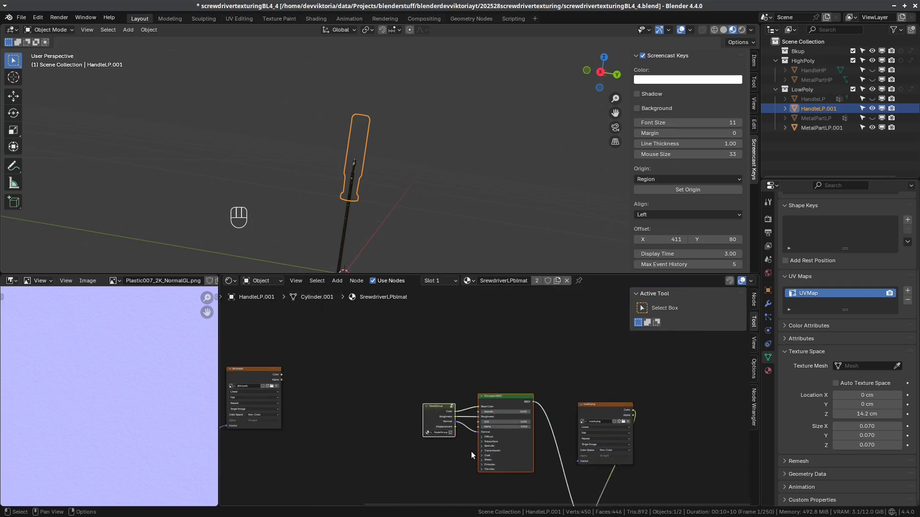
Disconnect the plastic group's Color output from the handle Principled BSDF's Base Color and set the shader's Alpha to 1
scroll(471, 446, "up", 3)
left_click_drag(471, 413, 459, 413)
middle_click_drag(460, 433, 462, 340)
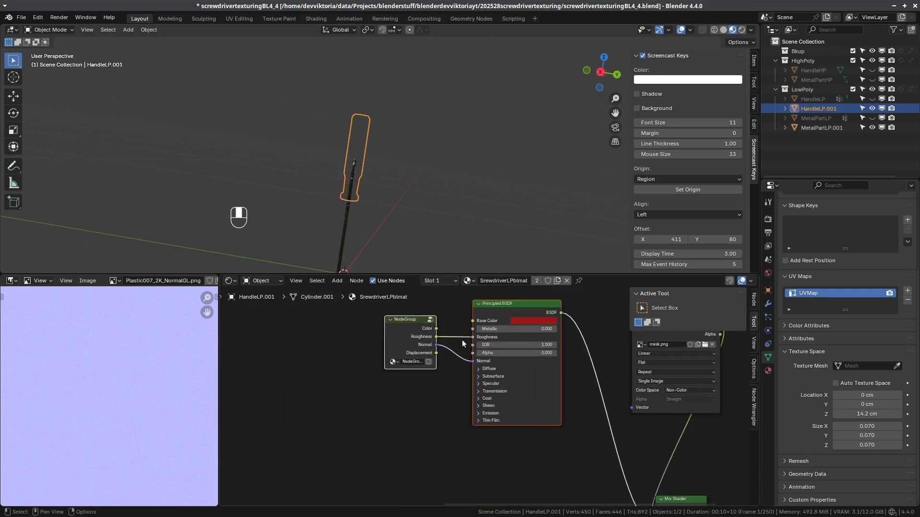
left_click(493, 353)
type("1")
key("Return")
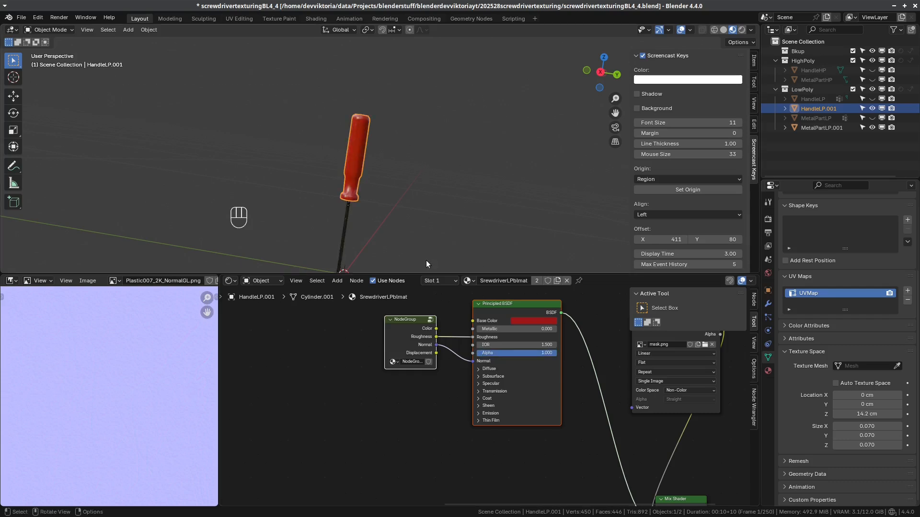
scroll(512, 372, "up", 2)
left_click(512, 373)
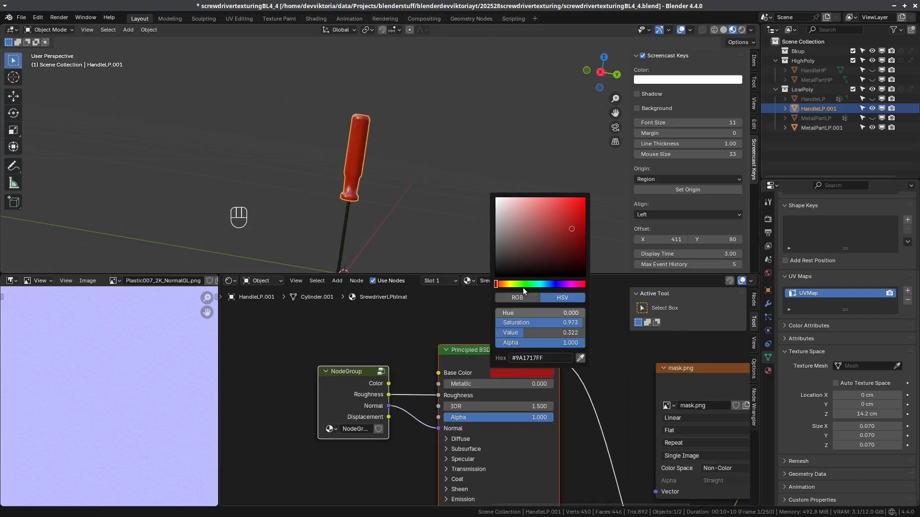
left_click_drag(495, 286, 499, 285)
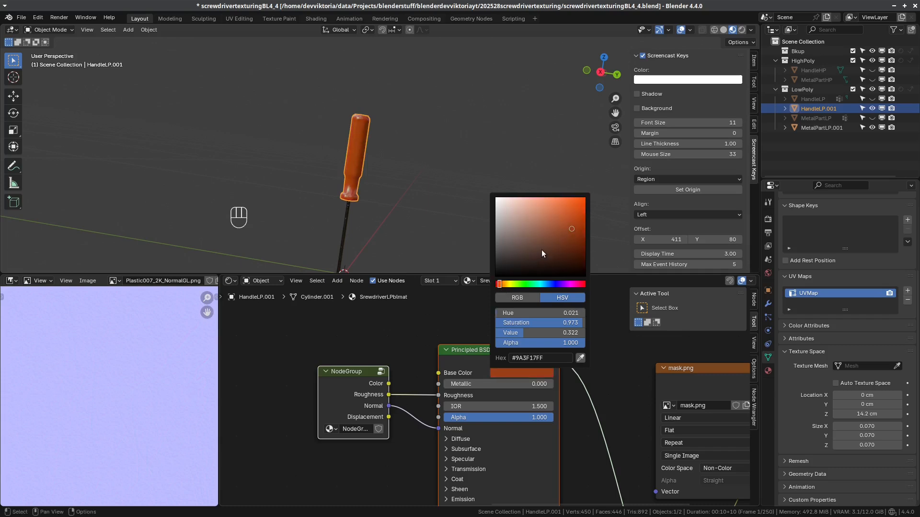
key("Escape")
Set the handle Principled BSDF's Base Color to a dark orange-red, hex #852610
scroll(487, 331, "up", 2)
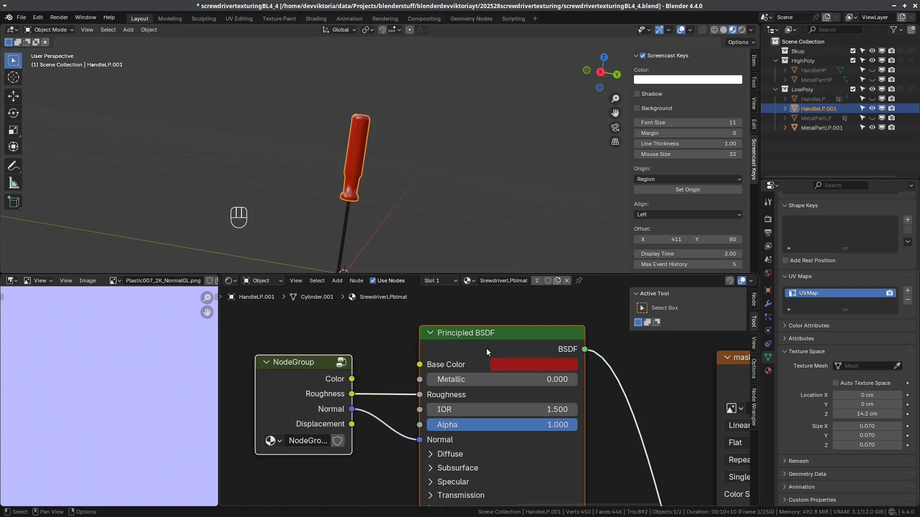
scroll(487, 341, "up", 2)
middle_click_drag(487, 335, 422, 449)
left_click(423, 451)
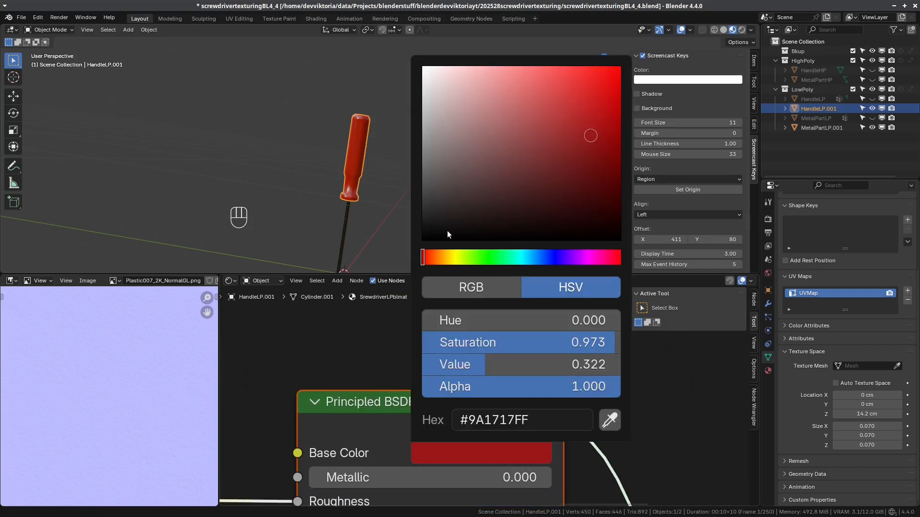
left_click_drag(424, 259, 426, 258)
mouse_move(587, 138)
left_mouse_down()
mouse_move(603, 115)
mouse_move(598, 149)
left_mouse_up()
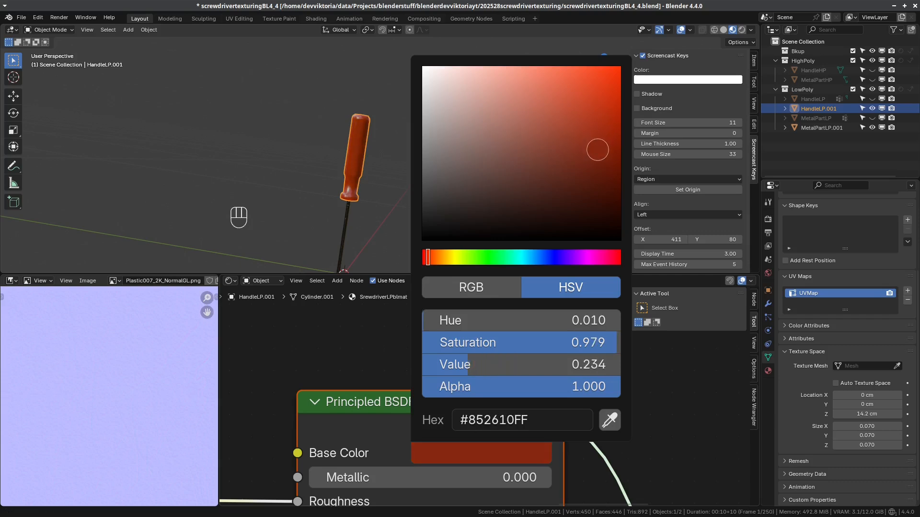
Add an RGB input node beside the dirtmask texture node
scroll(345, 324, "down", 1)
middle_click_drag(368, 392, 447, 338)
scroll(446, 360, "down", 11)
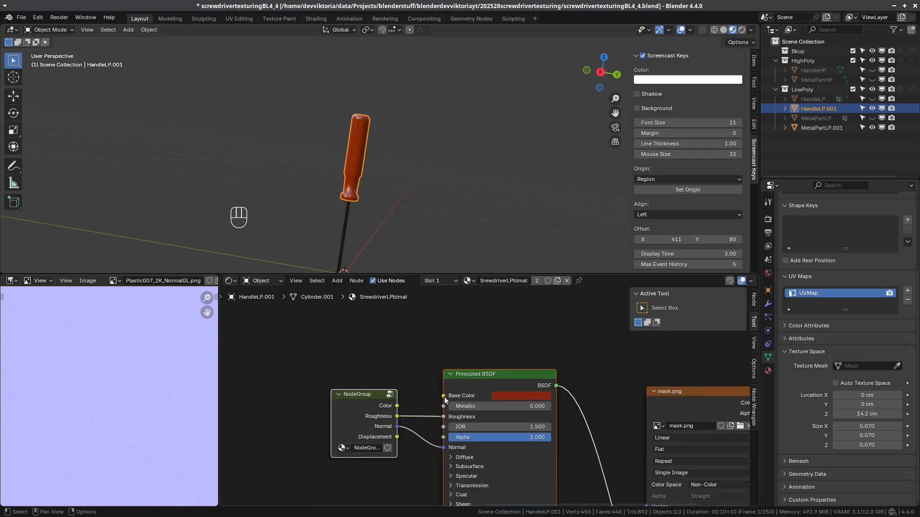
scroll(443, 398, "down", 5)
middle_click_drag(362, 384, 453, 440)
left_click(395, 375)
key("shift+a")
mouse_move(378, 323)
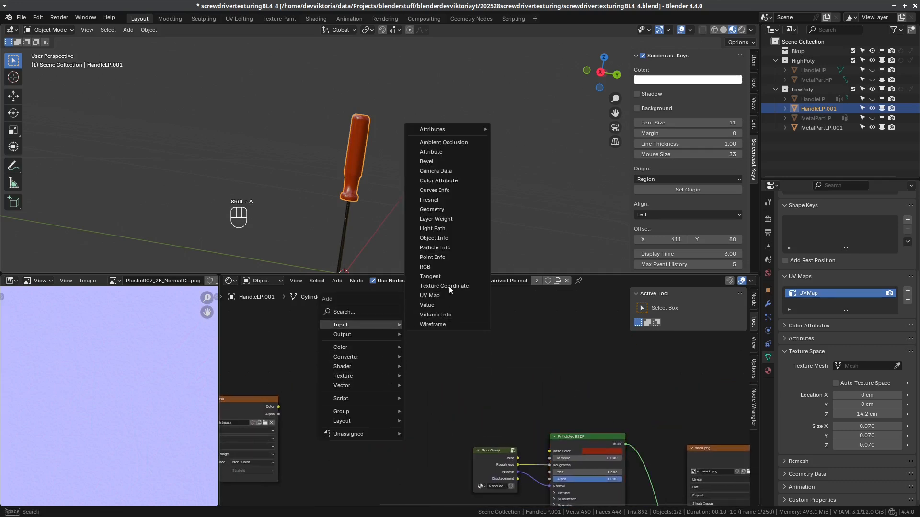
left_click(438, 266)
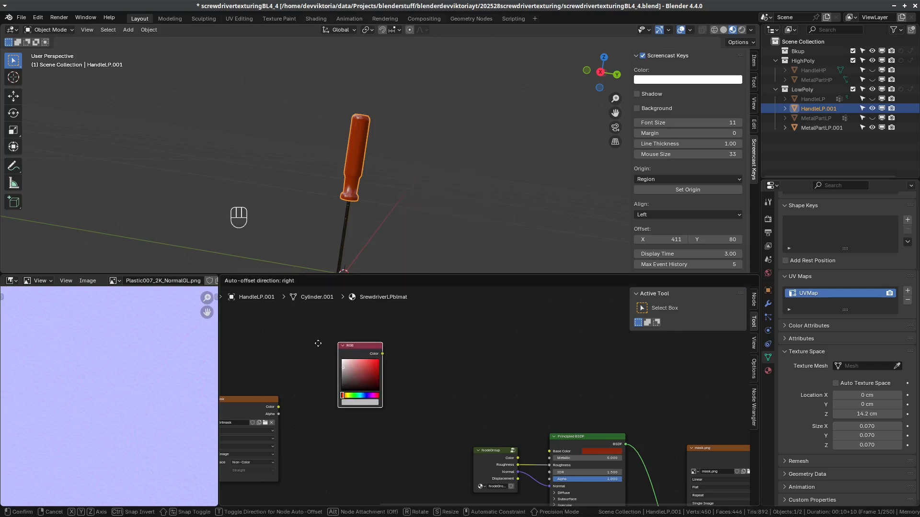
left_click(330, 357)
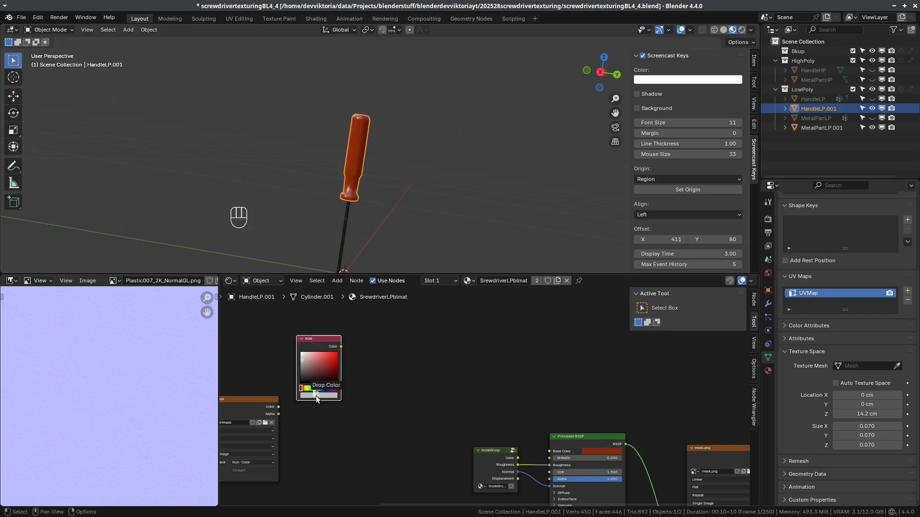
Copy the handle shader's Base Color into the RGB node and place the node directly above the dirtmask texture node
scroll(332, 418, "down", 2)
middle_click_drag(333, 418, 416, 417)
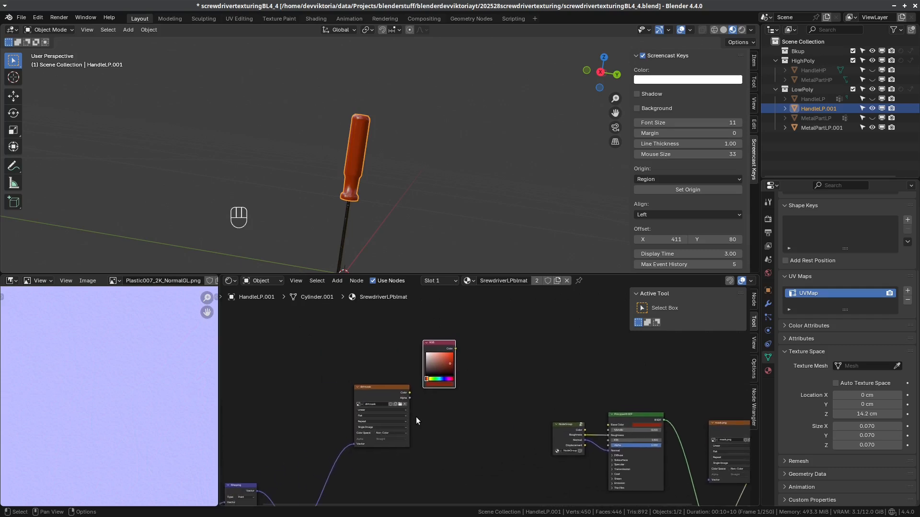
scroll(419, 413, "up", 1)
key("g")
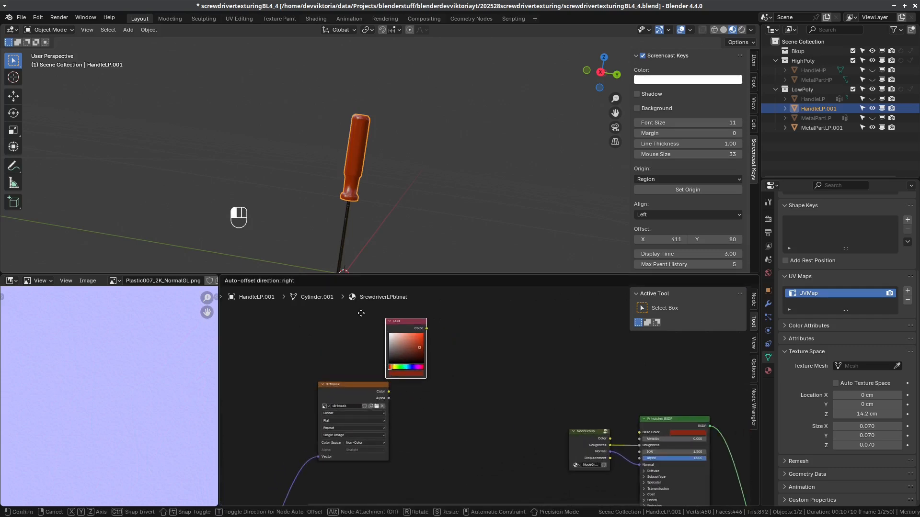
left_click(337, 310)
scroll(411, 423, "down", 1)
middle_click_drag(410, 425, 383, 422)
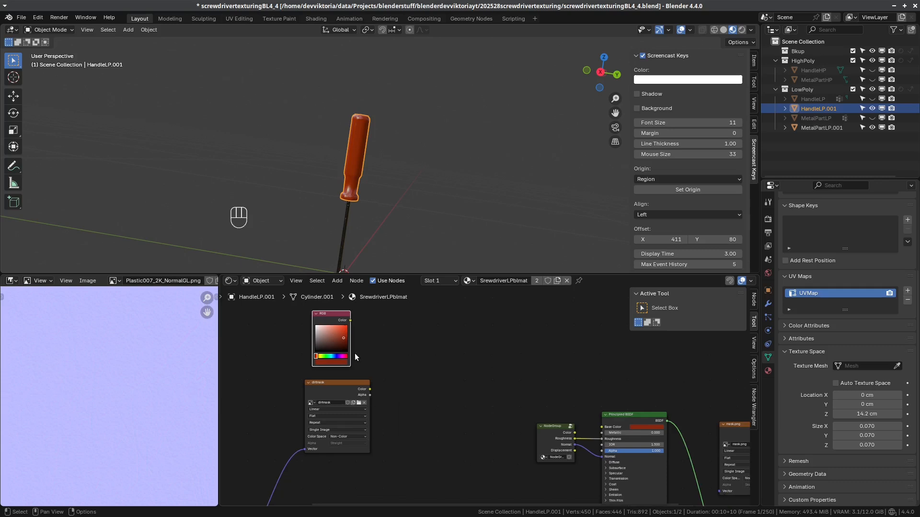
Label the RGB node BaseColor and arrange the dirtmask texture node above it
key("F2")
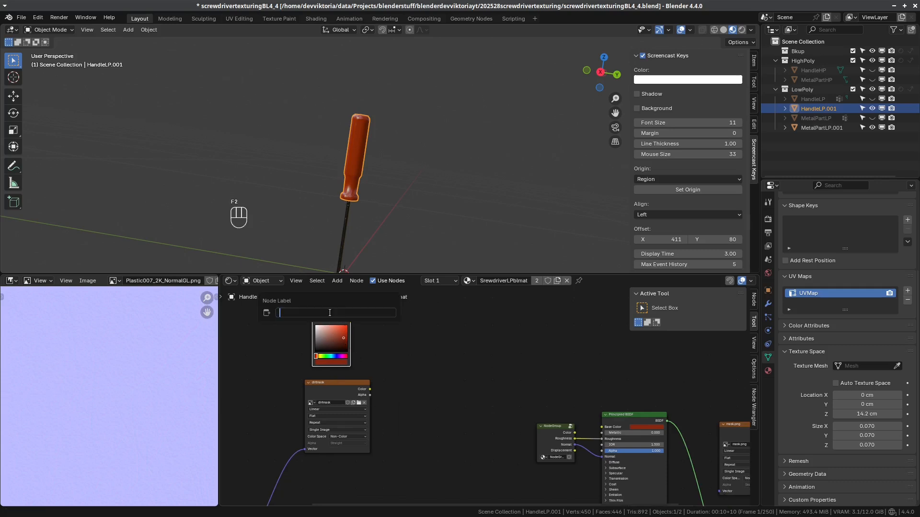
type("BaseColor")
key("Return")
scroll(355, 364, "down", 2)
left_click_drag(370, 388, 405, 396)
middle_click_drag(429, 357, 375, 373)
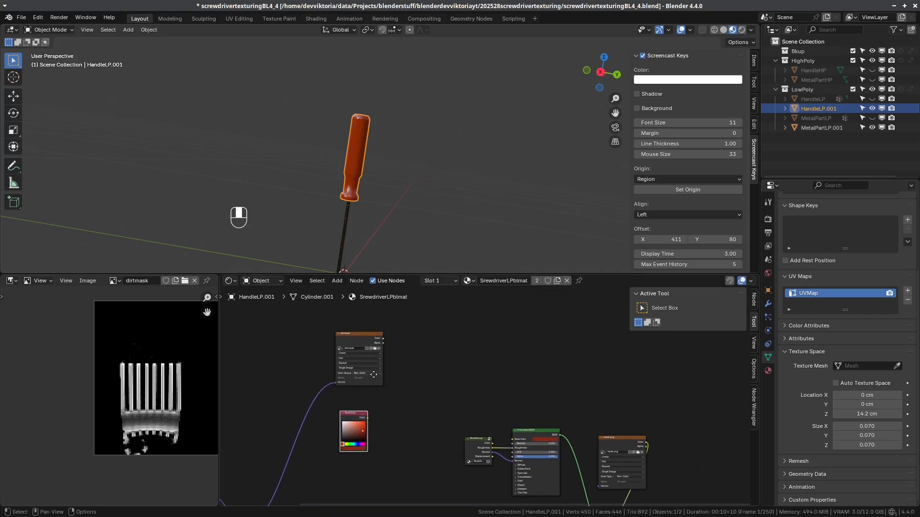
Add a Mix node in Color mode to the right of the dirtmask texture node
scroll(389, 366, "up", 2)
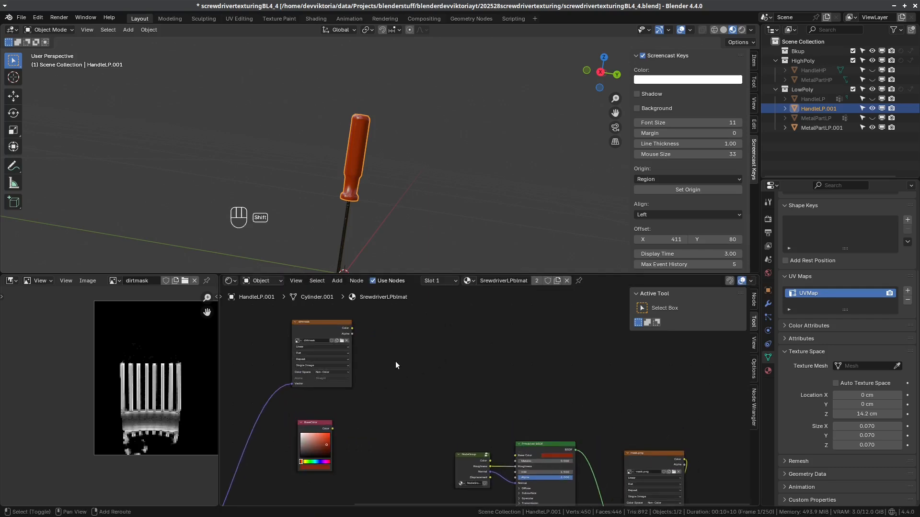
key("shift+a")
mouse_move(395, 362)
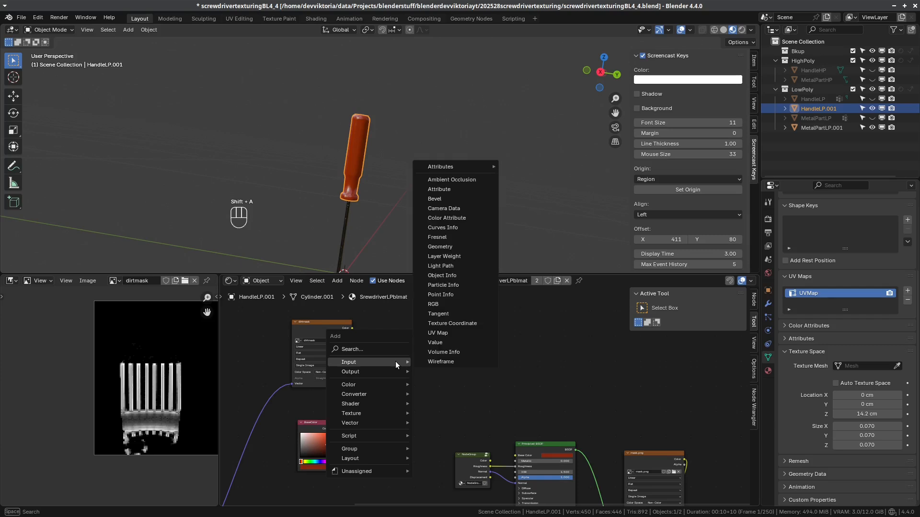
type("mix")
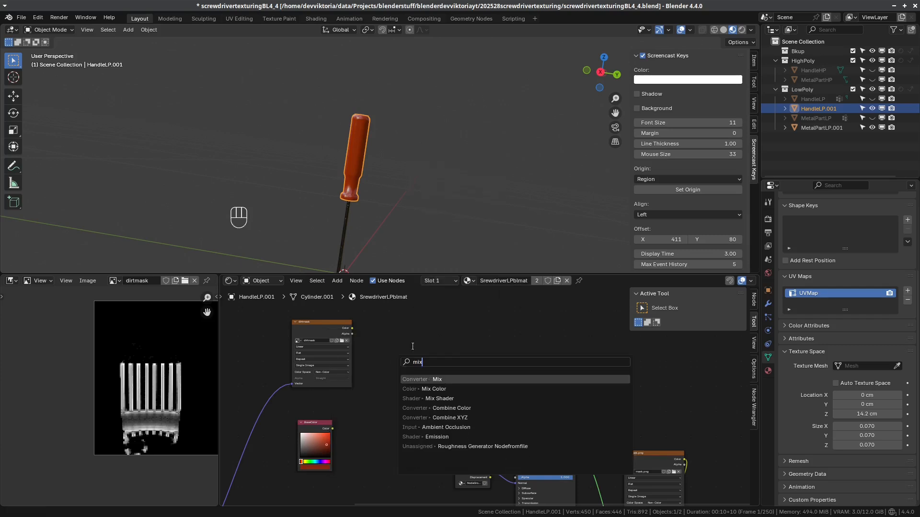
key("Return")
left_click(413, 321)
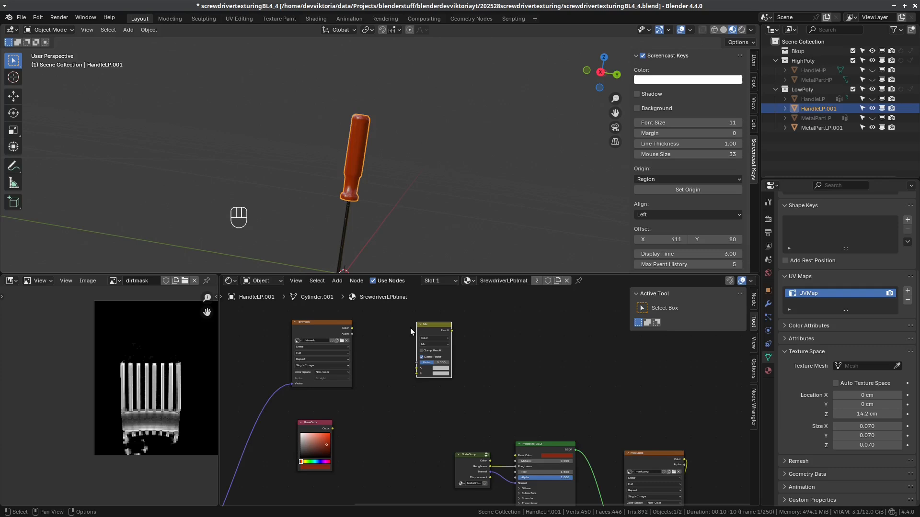
Connect the dirtmask Color output to the Mix node's Factor and the BaseColor output to its A input
scroll(378, 349, "up", 2)
middle_click_drag(362, 363, 420, 427)
left_click_drag(343, 360, 439, 411)
middle_click_drag(366, 497, 378, 427)
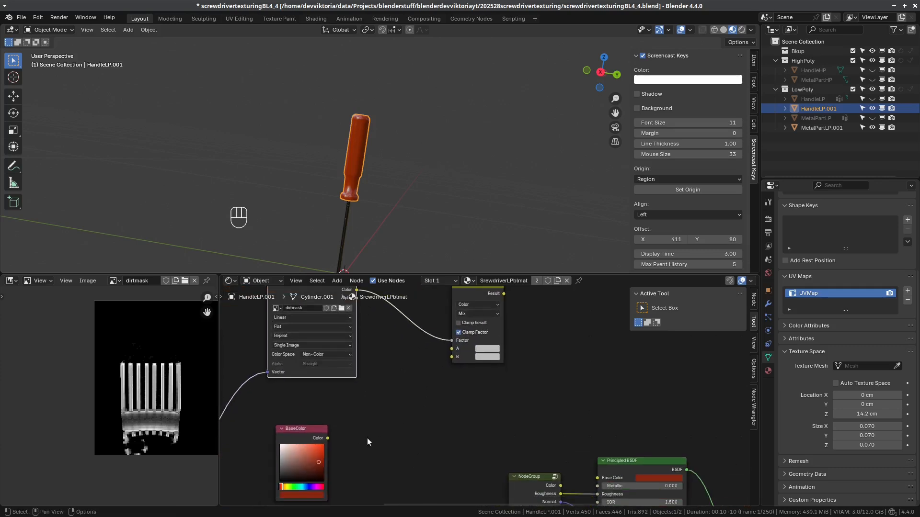
left_click_drag(328, 438, 453, 349)
Set the Mix node's B color to a very dark brown, hex #1D160A
left_click(485, 356)
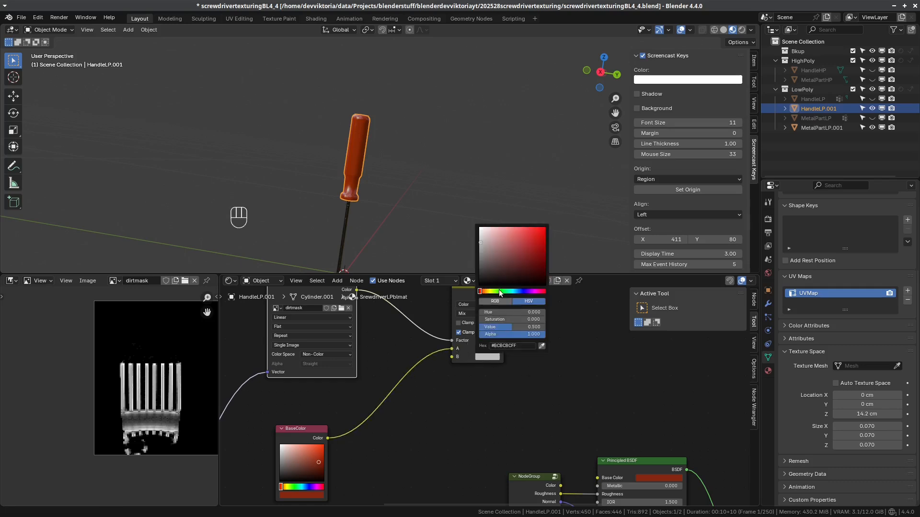
mouse_move(489, 272)
left_mouse_down()
mouse_move(520, 274)
mouse_move(508, 276)
left_mouse_up()
left_click_drag(483, 327, 490, 327)
left_click(449, 384)
middle_click_drag(483, 357, 450, 410)
scroll(453, 410, "up", 4)
left_click(448, 415)
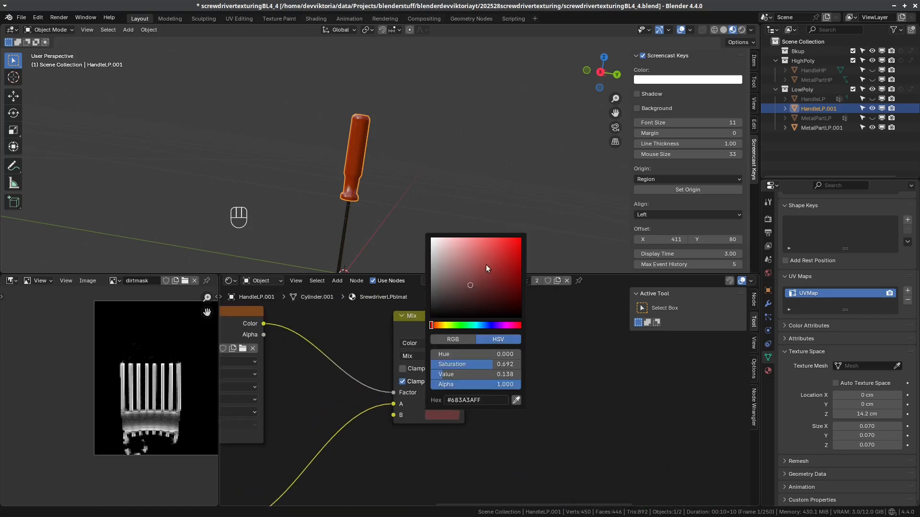
left_click_drag(433, 327, 440, 325)
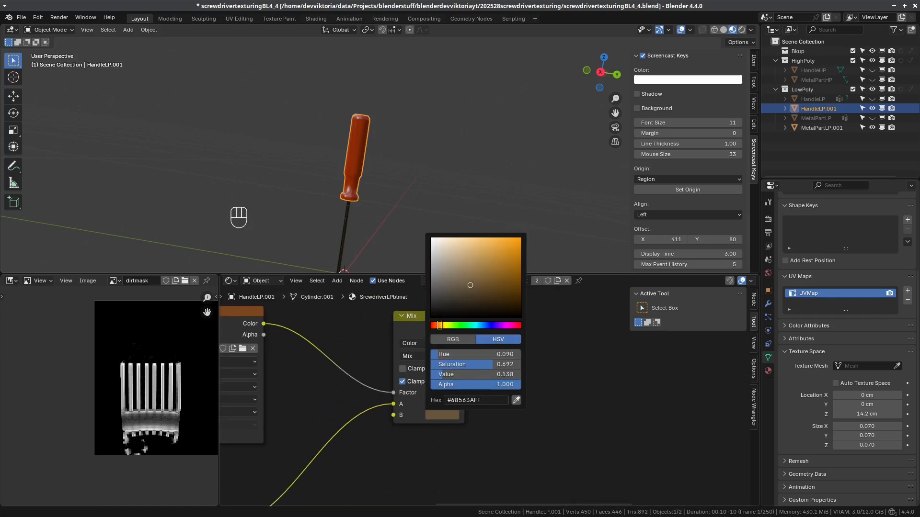
left_click_drag(470, 283, 493, 311)
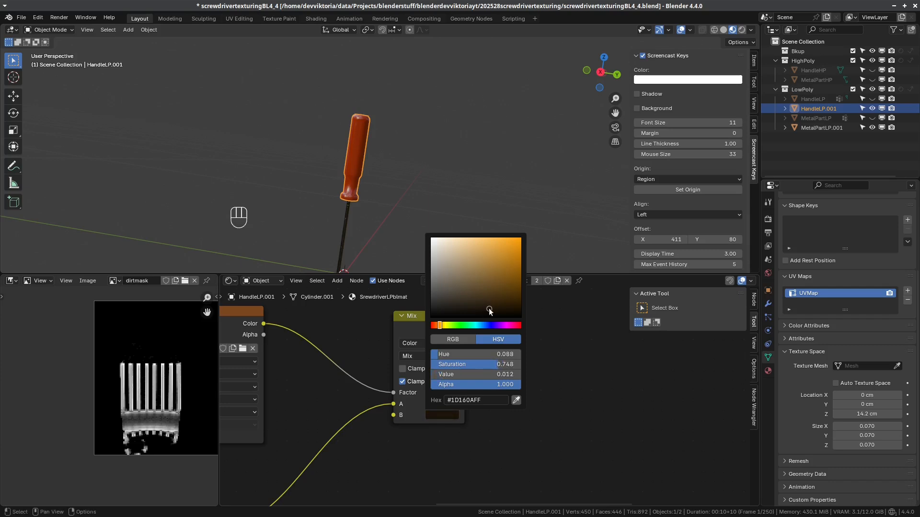
Preview the Mix node's result on the model and inspect the dirt color in the handle's grooves
scroll(489, 398, "down", 1)
middle_click_drag(484, 434, 401, 361)
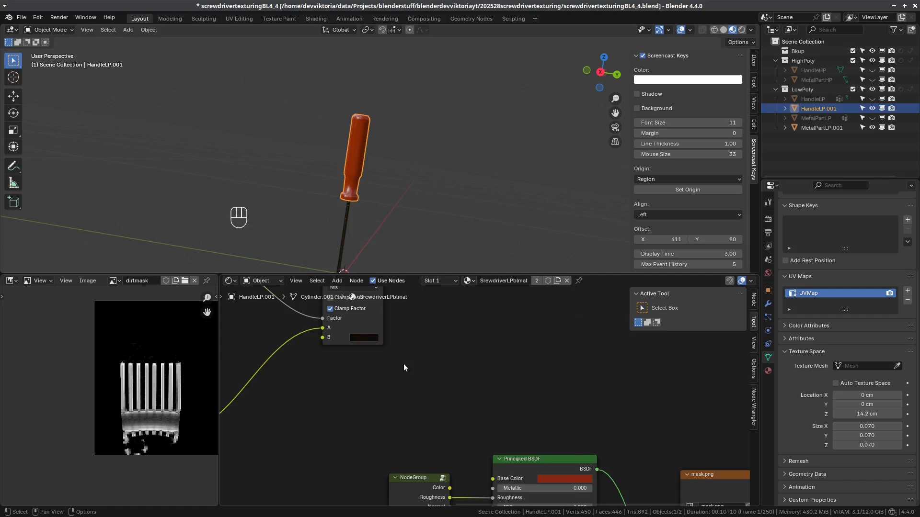
scroll(427, 401, "down", 7)
mouse_move(430, 402)
middle_mouse_down()
mouse_move(428, 380)
mouse_move(439, 390)
middle_mouse_up()
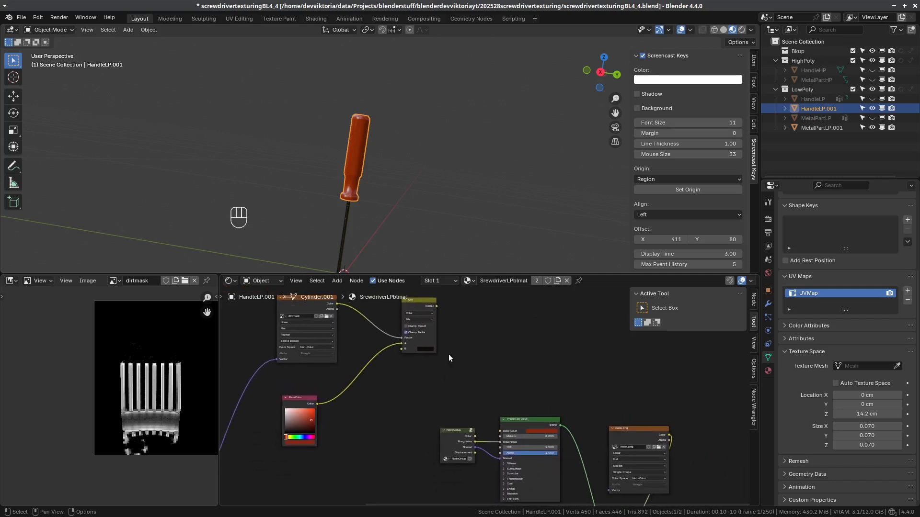
key("shift")
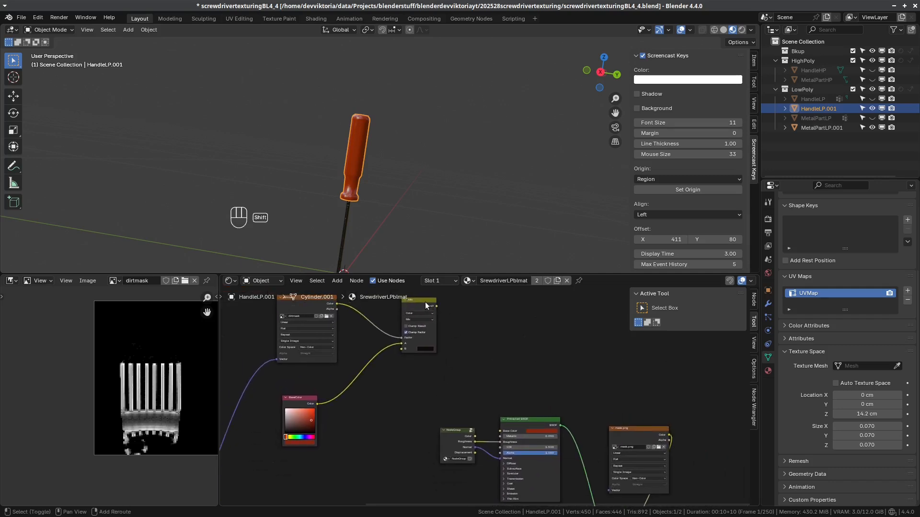
key("ctrl")
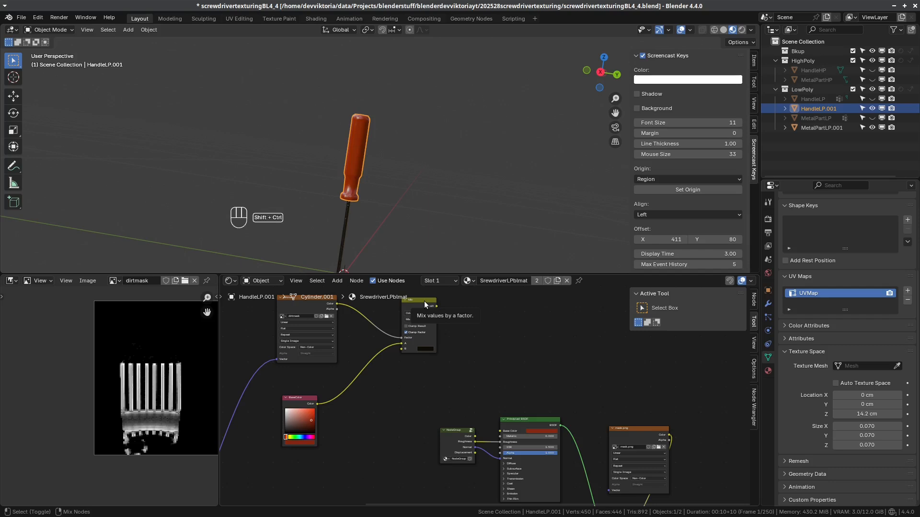
left_click(424, 301, "ctrl+shift")
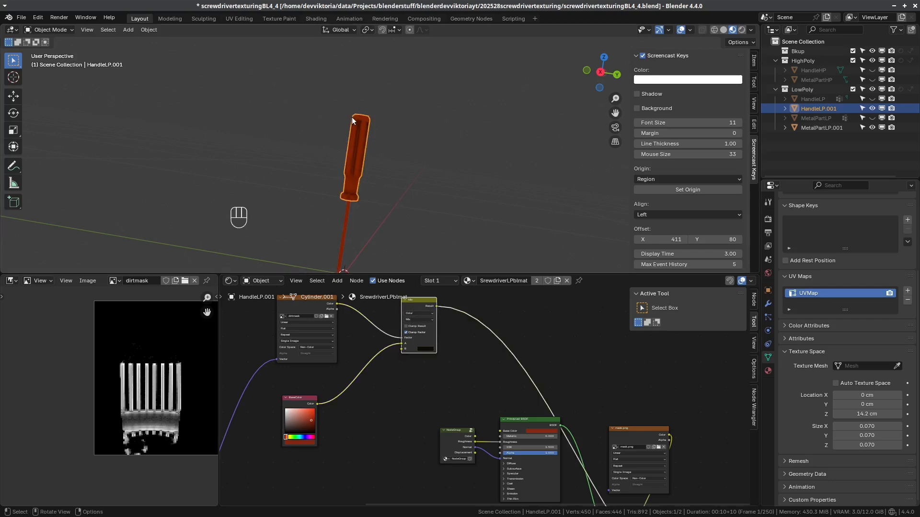
scroll(383, 188, "up", 5)
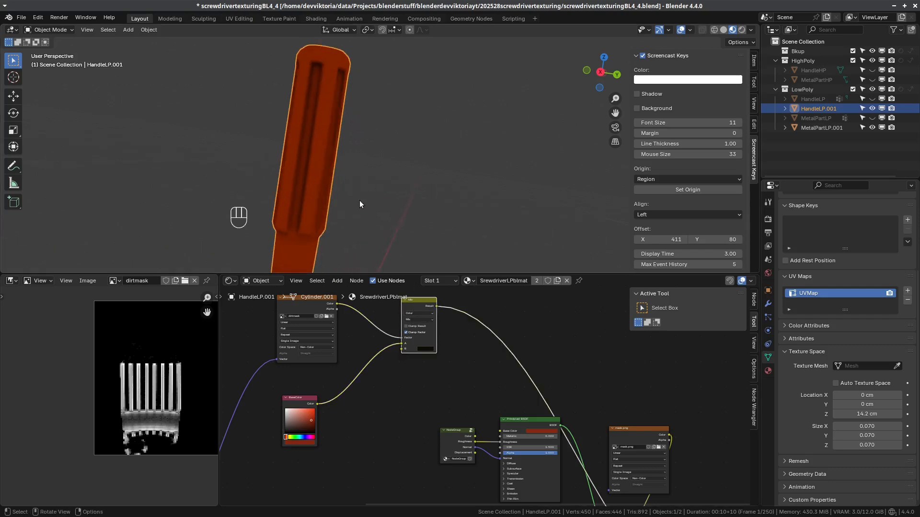
middle_click_drag(317, 301, 359, 321)
middle_click_drag(355, 235, 307, 192)
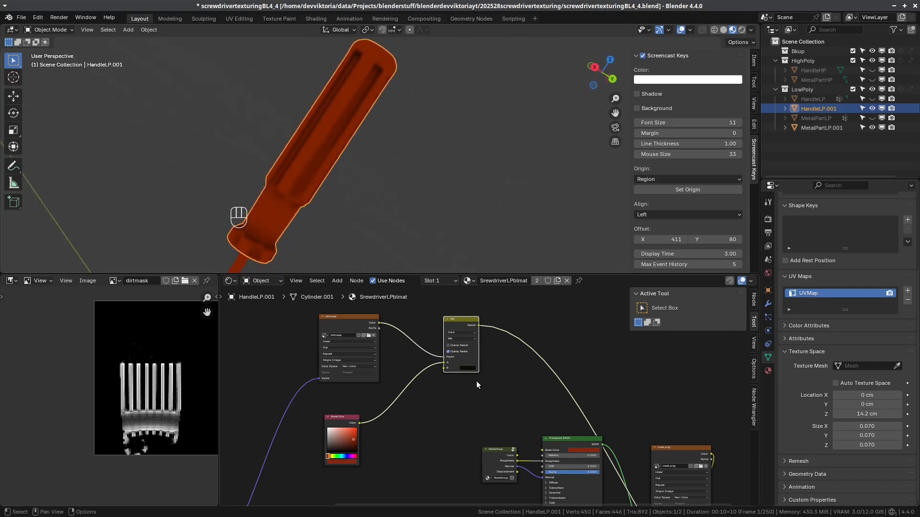
Preview the plastic group's Roughness output on the model and inspect the handle up close
scroll(488, 404, "down", 2)
middle_click_drag(487, 403, 376, 395)
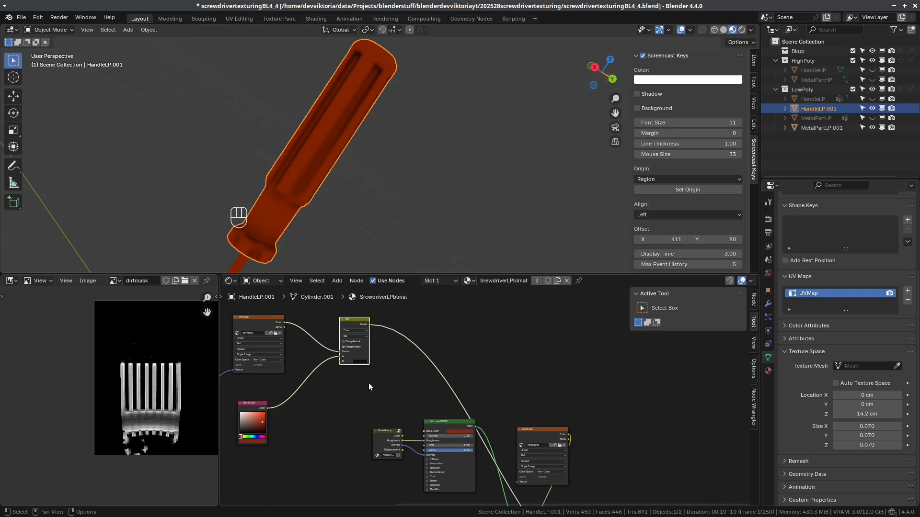
scroll(367, 390, "up", 1)
left_click(355, 438, "ctrl+shift")
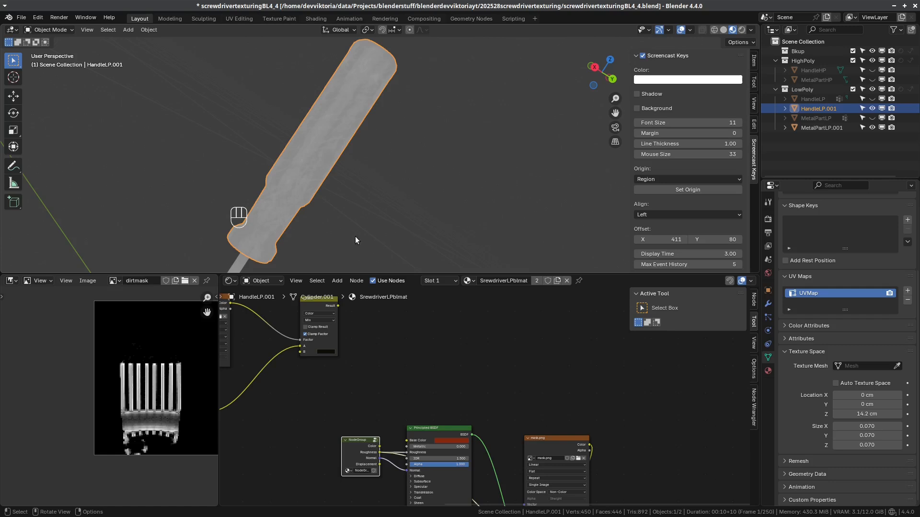
middle_click_drag(367, 159, 357, 254)
middle_click_drag(311, 228, 325, 211)
Duplicate the dirt color Mix node and place the copy to its right in the node graph
middle_click_drag(366, 441, 396, 471)
key("shift")
left_click(353, 329, "shift")
key("shift+d")
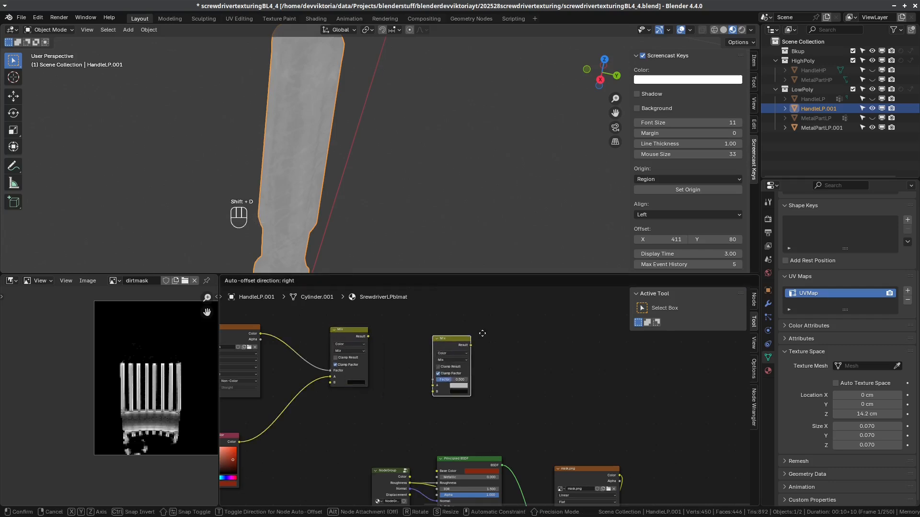
left_click(445, 398)
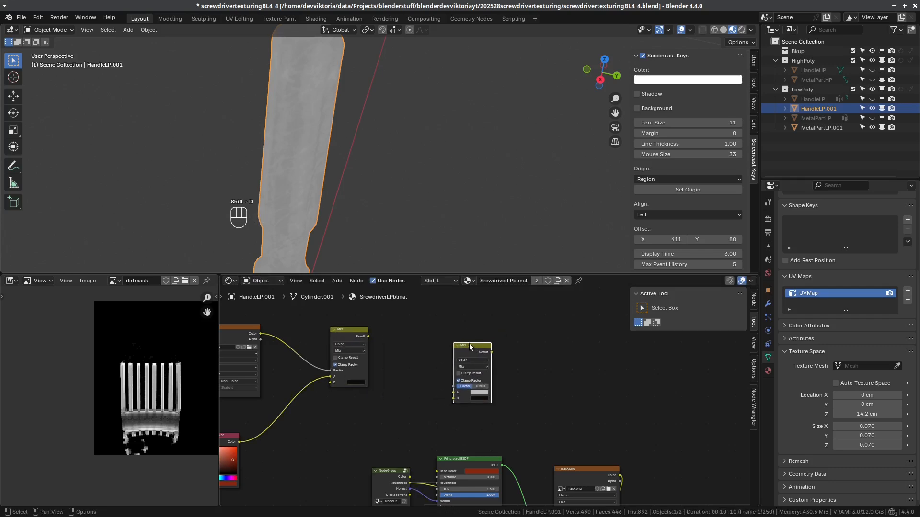
Add a Color Ramp between the two Mix nodes, with its Fac fed by the node group's Roughness output
key("shift+a")
type("color")
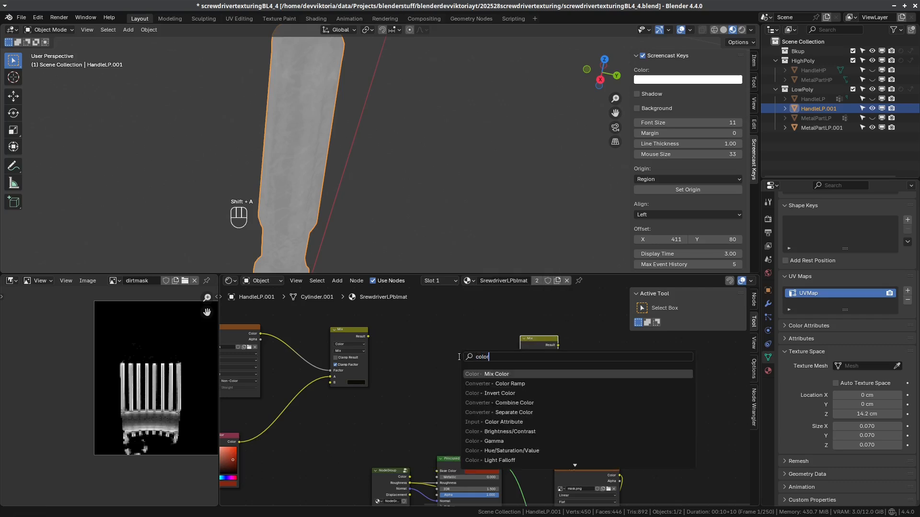
key("Down")
key("Return")
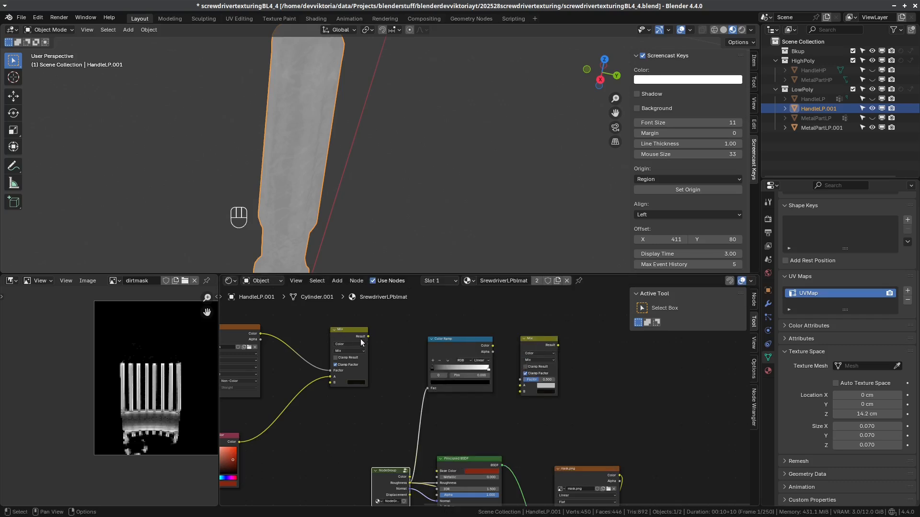
Connect the first Mix's Result to the second Mix's A input and the Color Ramp's Color to its Factor
left_click_drag(367, 336, 520, 385)
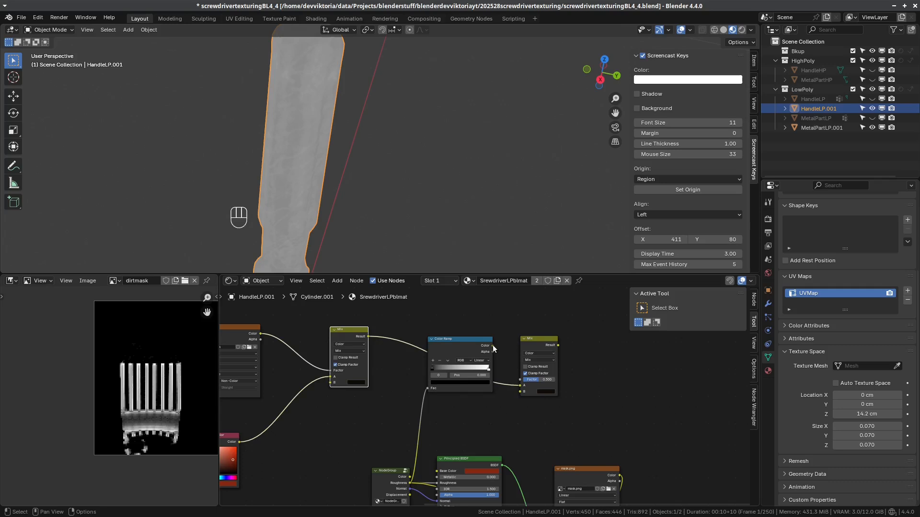
left_click_drag(492, 345, 520, 380)
scroll(486, 378, "up", 2)
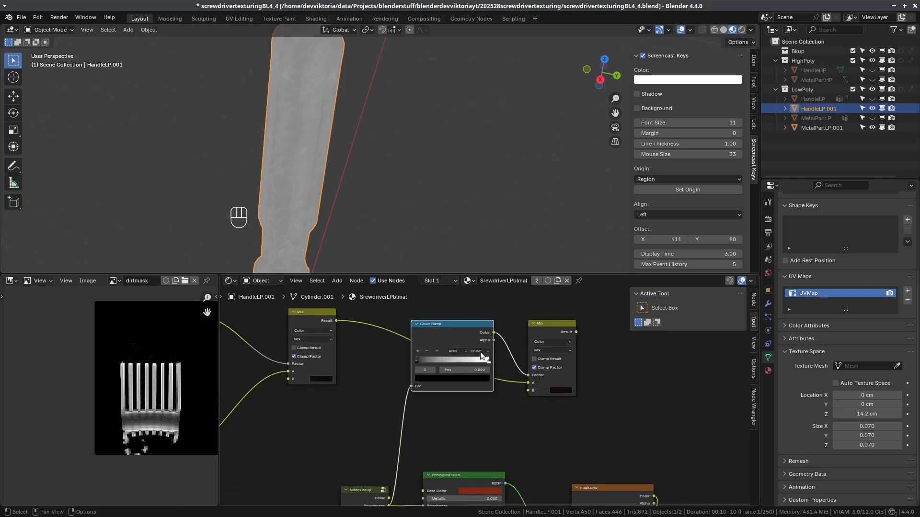
Tighten the Color Ramp by moving its black stop to about 0.218 and its white stop to about 0.455
scroll(487, 361, "up", 1)
left_click_drag(488, 350, 436, 351)
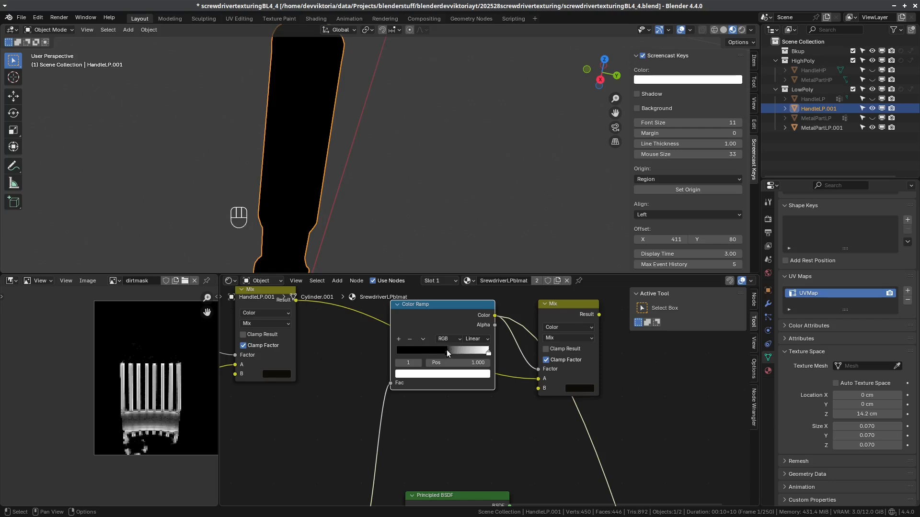
left_click_drag(449, 354, 418, 354)
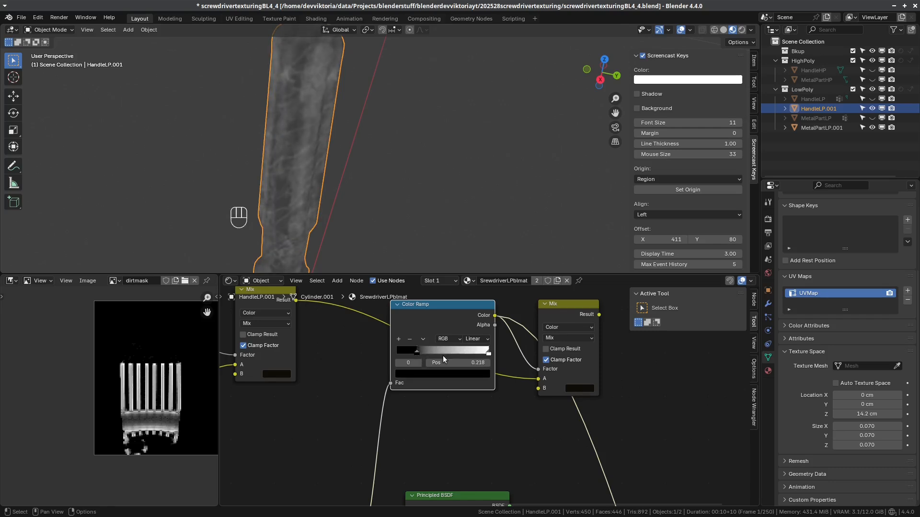
left_click_drag(488, 353, 437, 351)
Preview the second Mix node's result on the handle and move the Color Ramp's white stop to about 0.345
left_click(550, 309, "ctrl+shift")
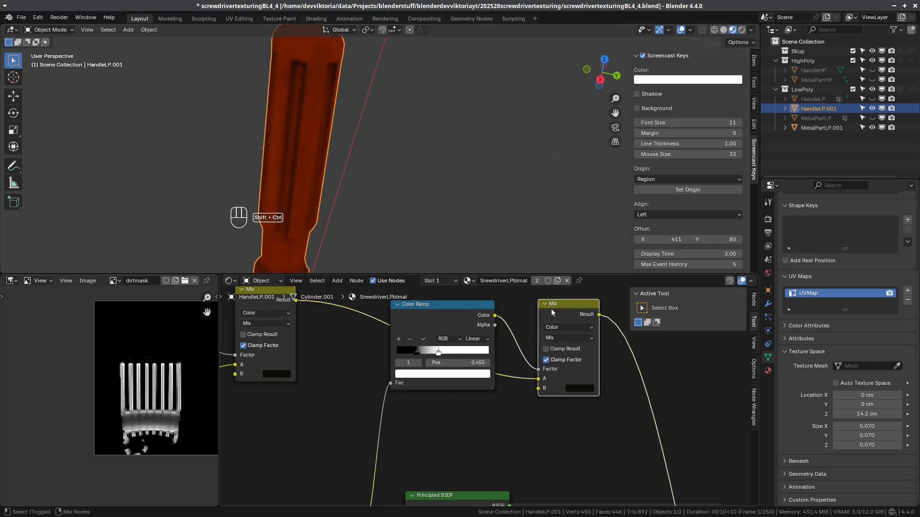
mouse_move(440, 353)
left_mouse_down()
mouse_move(417, 355)
mouse_move(430, 352)
left_mouse_up()
middle_click_drag(267, 172, 410, 134)
Reposition the dirt mask, Mix and Color Ramp nodes as a cluster above the Principled BSDF chain
left_click_drag(478, 336, 475, 325)
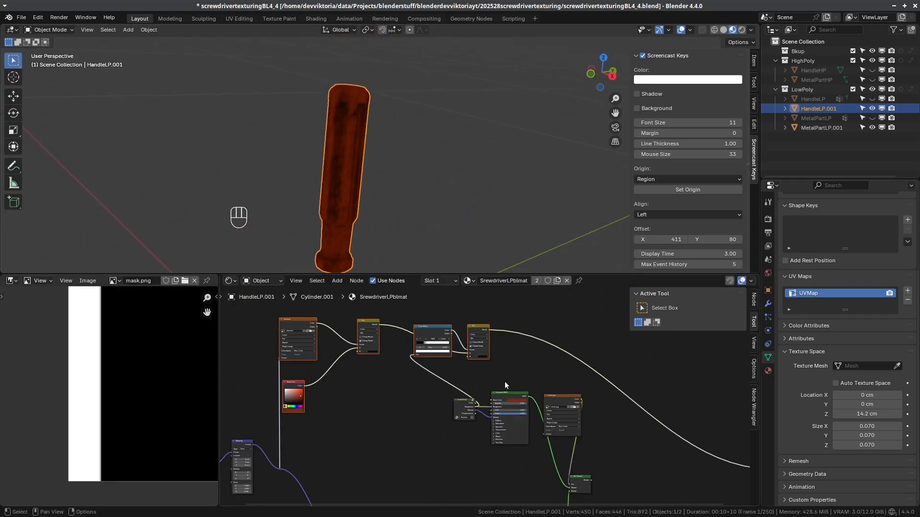
middle_click_drag(505, 385, 545, 377)
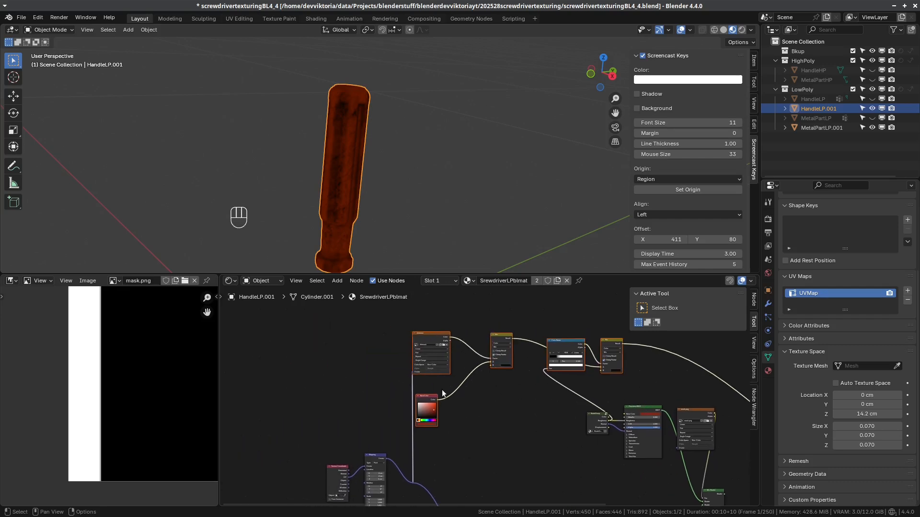
middle_click_drag(454, 419, 368, 398)
scroll(370, 401, "up", 4)
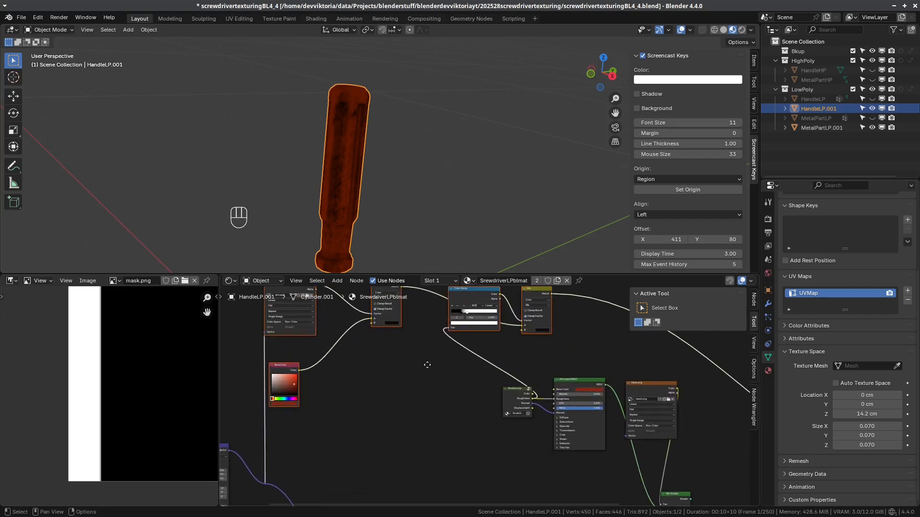
middle_click_drag(427, 366, 474, 439)
left_click_drag(397, 332, 616, 436)
left_click_drag(589, 372, 546, 367)
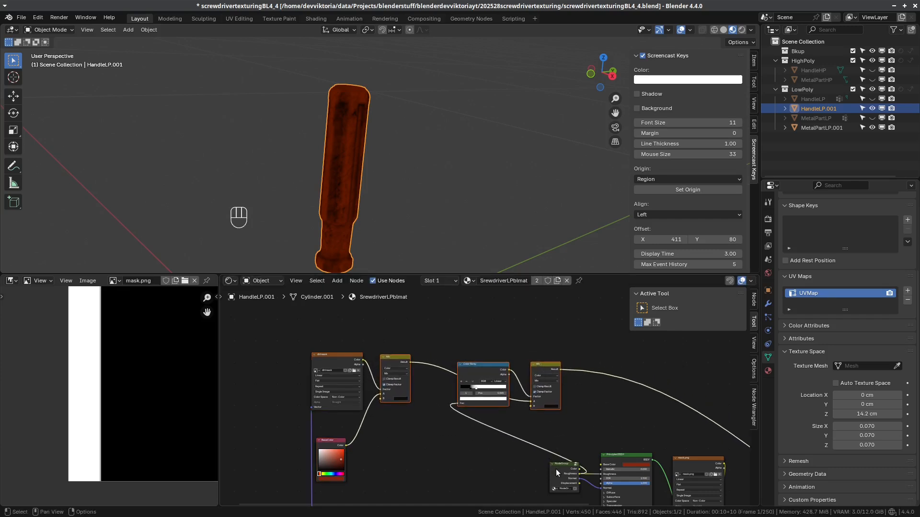
Move the plastic node group beneath the first Mix node and pull the Color Ramp and second Mix closer to it
left_click_drag(558, 471, 387, 454)
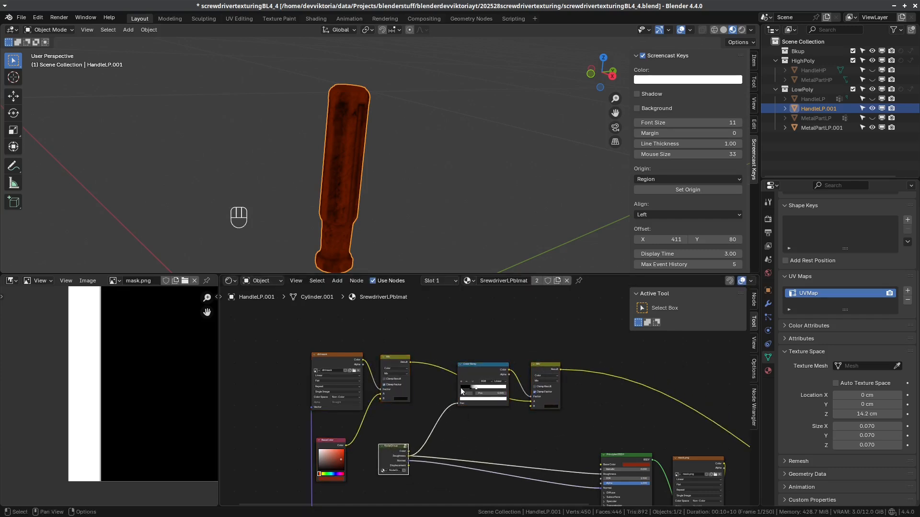
left_click_drag(478, 365, 448, 357)
left_click_drag(541, 366, 510, 363)
middle_click_drag(550, 435, 514, 420)
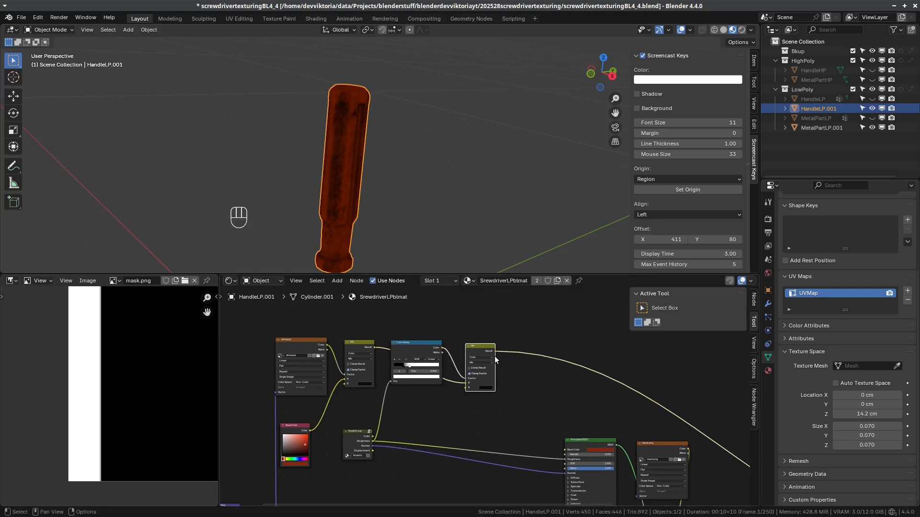
Connect the second Mix's Result to the Principled BSDF's Base Color and preview the shader on the handle
left_click_drag(494, 357, 565, 450)
scroll(456, 456, "up", 1)
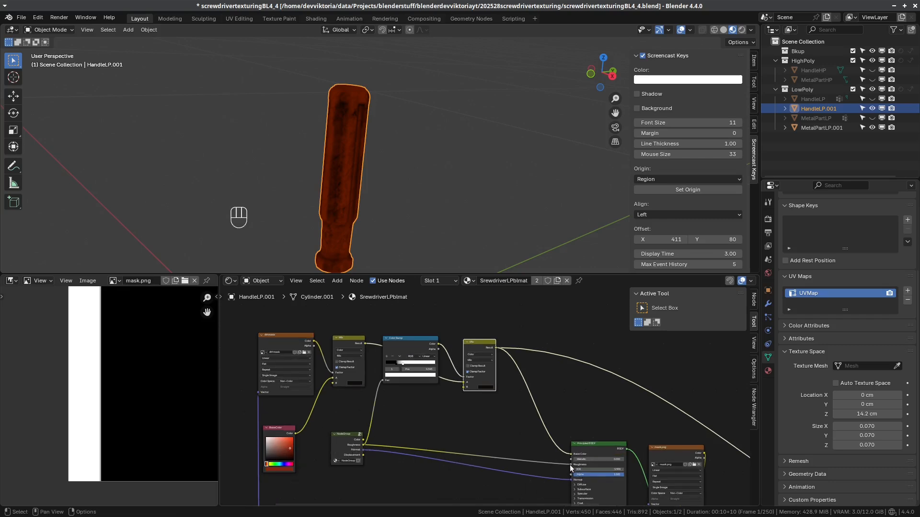
left_click(596, 442, "ctrl+shift")
middle_click_drag(393, 194, 396, 117)
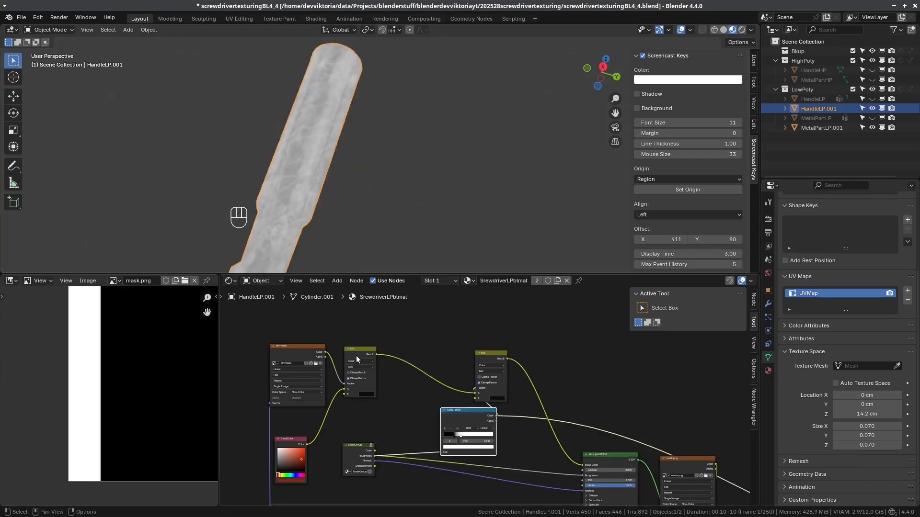
Duplicate the first Mix node, feed its A with the dirtmask Color and its B with the Color Ramp's Color, and preview it
left_click(363, 350)
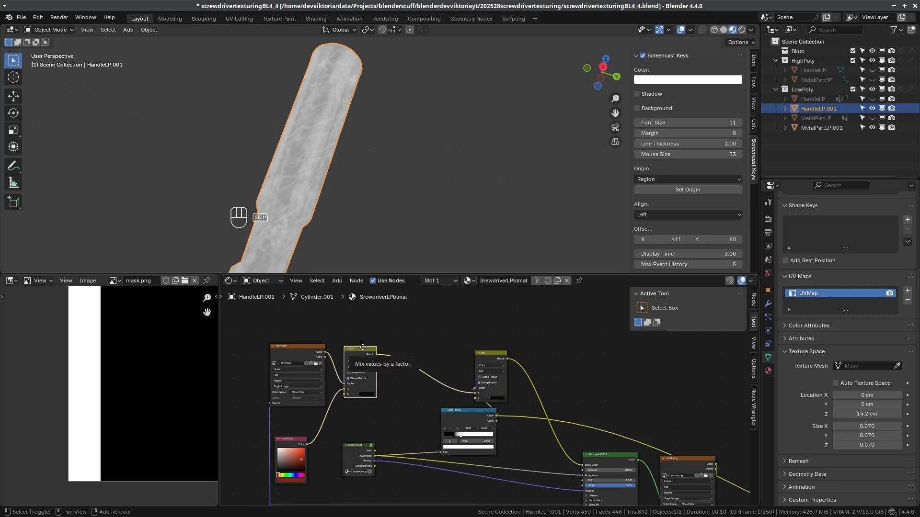
key("shift+d")
left_click(391, 381)
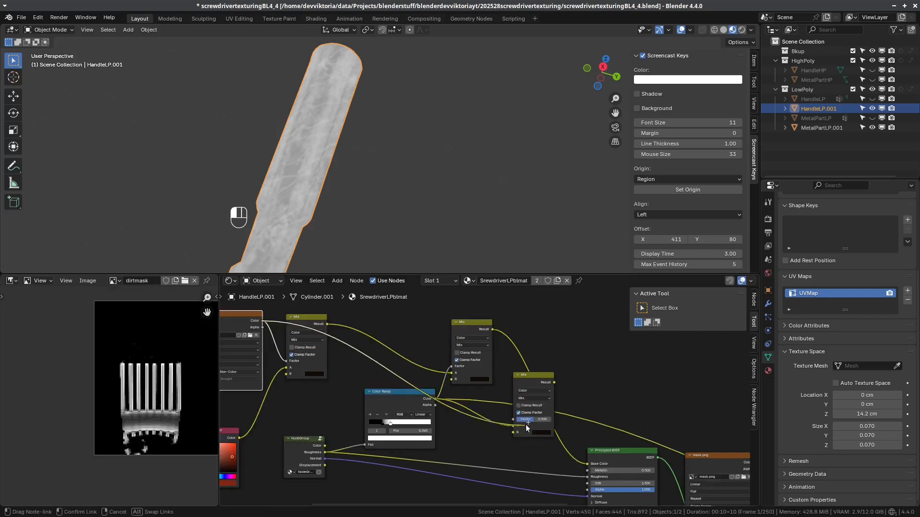
left_click_drag(527, 428, 514, 426)
left_click_drag(435, 399, 513, 432)
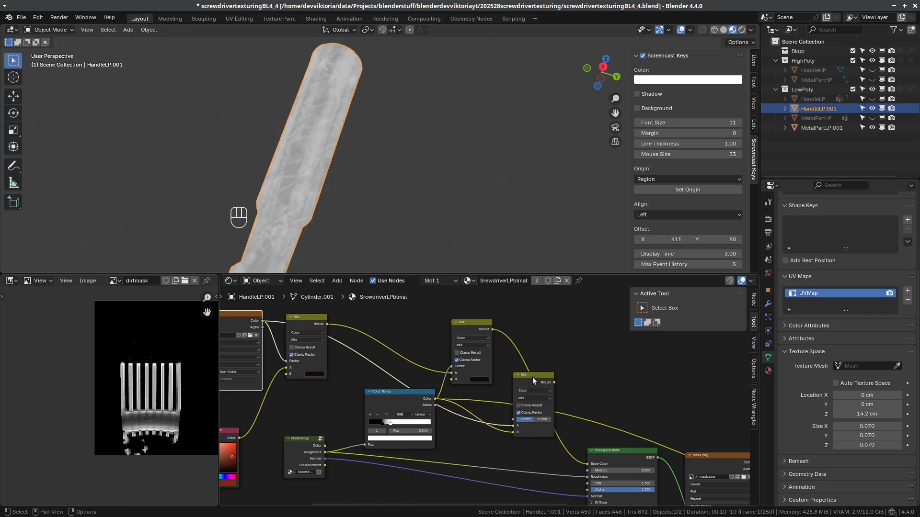
left_click(533, 381, "ctrl+shift")
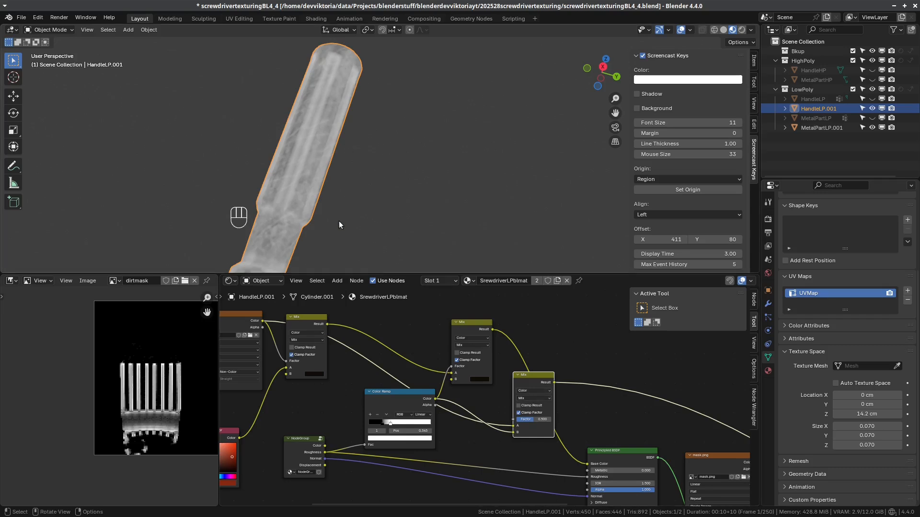
middle_click_drag(323, 206, 314, 221)
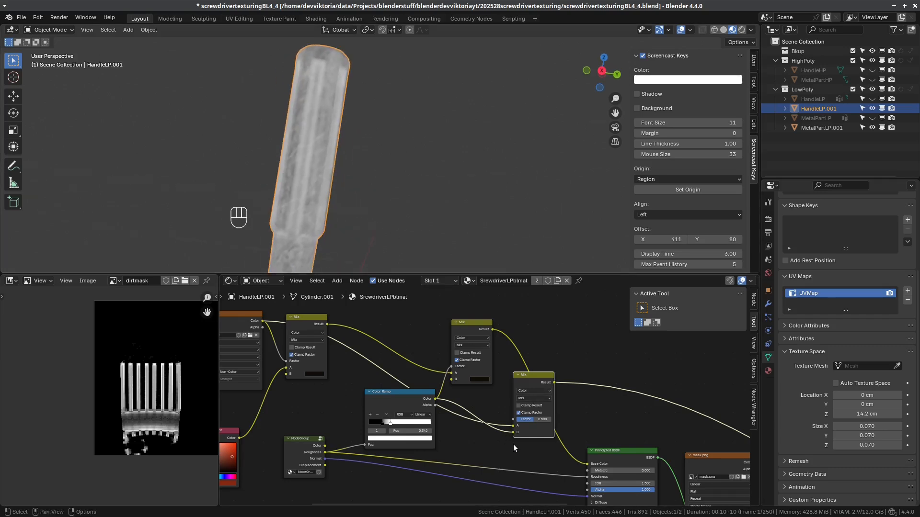
Try other Factor values on the new Mix node and set its Factor to 0.5
scroll(513, 444, "up", 1)
mouse_move(541, 424)
left_mouse_down()
mouse_move(555, 424)
mouse_move(547, 423)
left_mouse_up()
left_click(554, 424)
type("0.5")
key("Return")
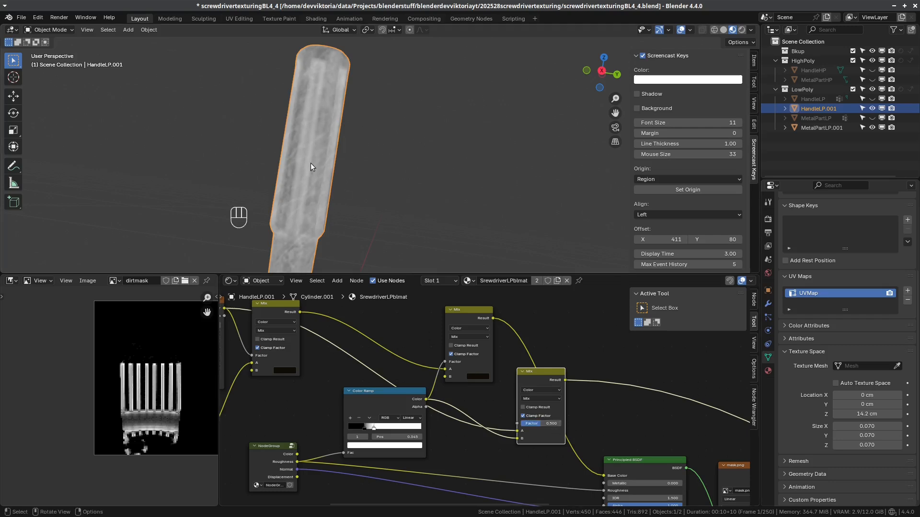
Move the new Mix node beside the Color Ramp and switch it to Screen blending with a Factor of 1
middle_click_drag(311, 164, 395, 160)
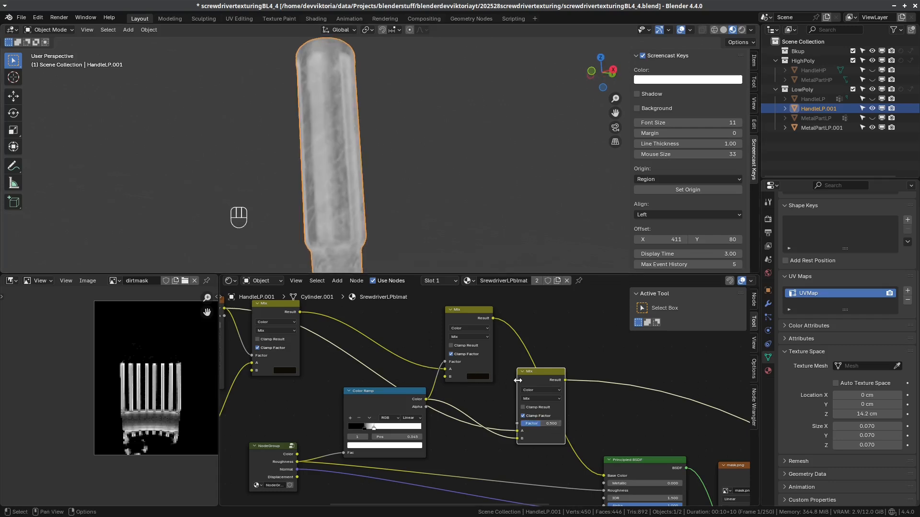
left_click_drag(532, 372, 467, 385)
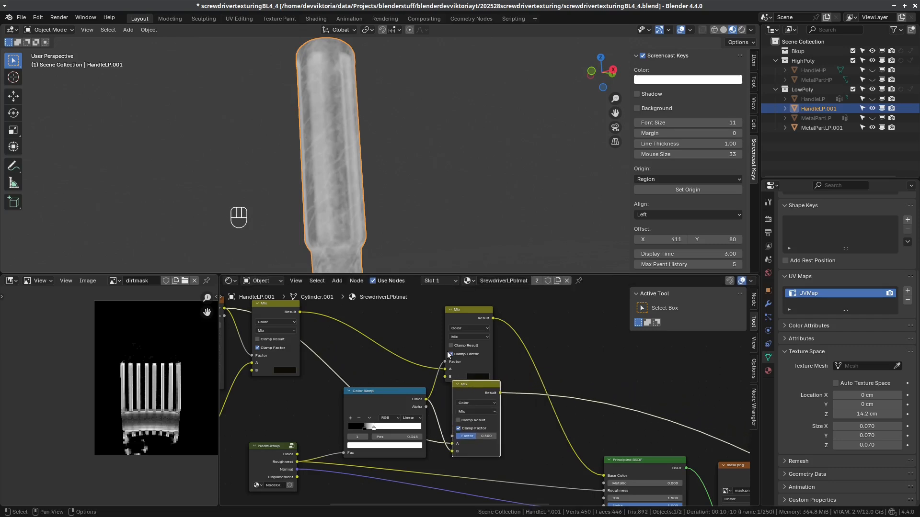
middle_click_drag(351, 206, 308, 163)
left_click(468, 413)
left_click(467, 473)
left_click_drag(476, 436, 496, 436)
middle_click_drag(356, 168, 372, 168)
Connect the Screen node's Result to the Principled BSDF's Roughness and preview the shader on the handle
left_click_drag(434, 361, 522, 445)
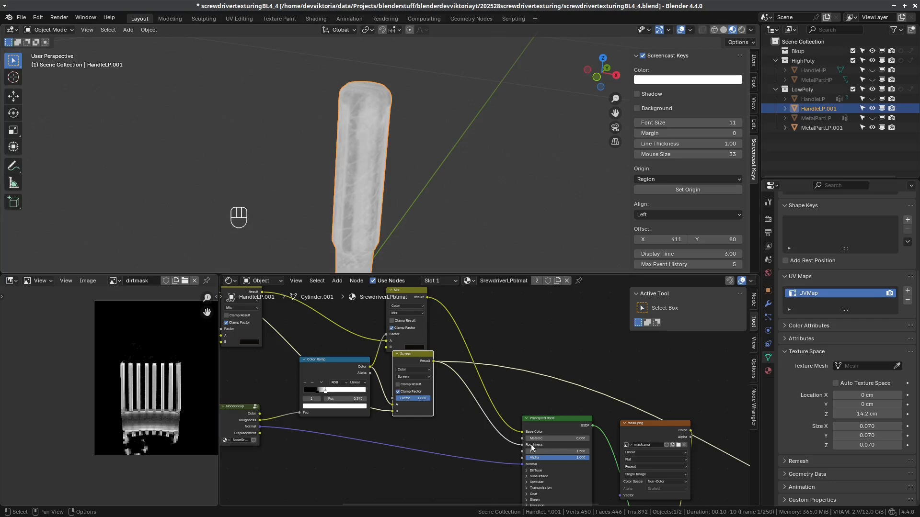
left_click(564, 419, "ctrl+shift")
middle_click_drag(372, 212, 312, 158)
scroll(465, 424, "down", 2)
scroll(465, 424, "up", 2)
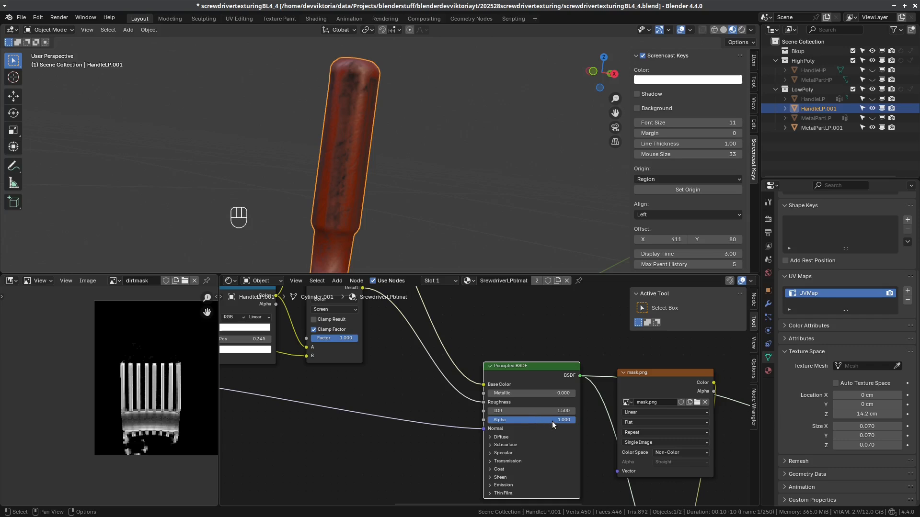
Lower the Principled BSDF's Alpha to 0.8
mouse_move(552, 421)
left_mouse_down()
mouse_move(527, 421)
mouse_move(542, 421)
left_mouse_up()
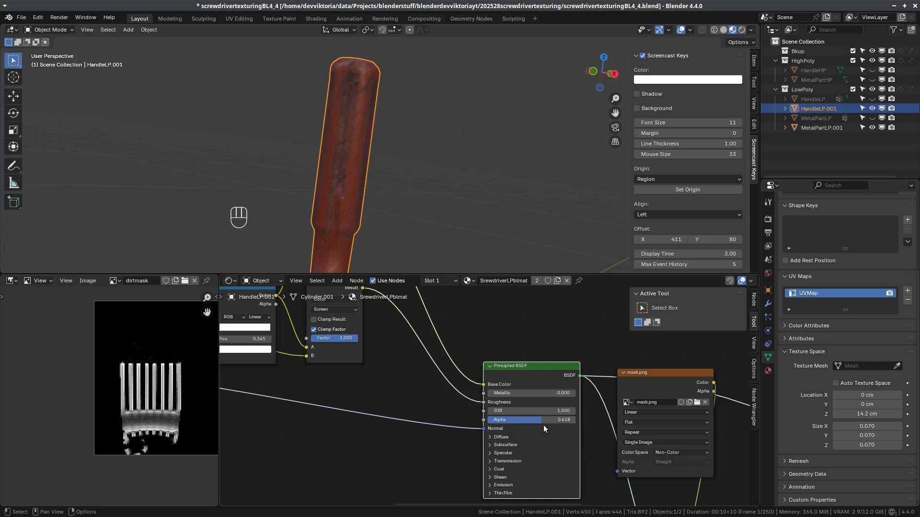
left_click(543, 424)
type("08")
key("Return")
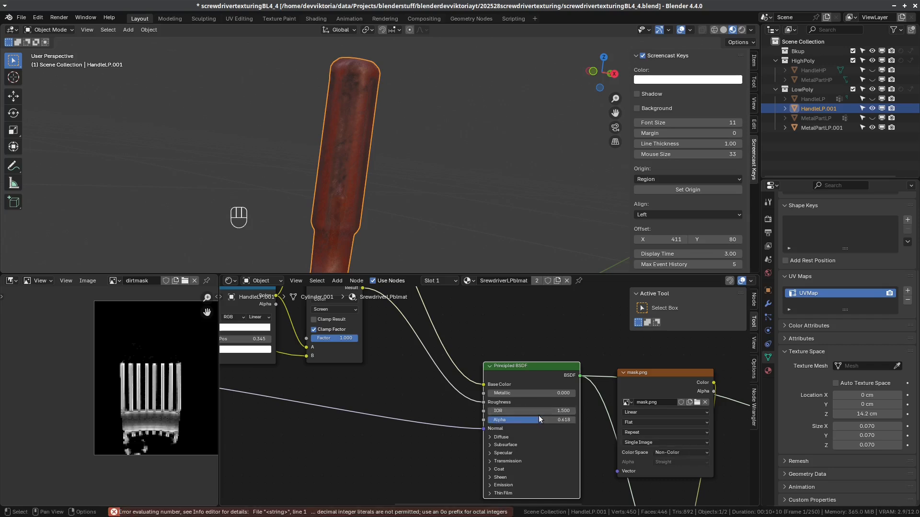
left_click_drag(542, 424, 557, 422, "ctrl")
Shift the Screen node closer to the Color Ramp and add a second Color Ramp below it, fed by the node group's Normal output
middle_click_drag(404, 378, 516, 425)
scroll(488, 419, "down", 3)
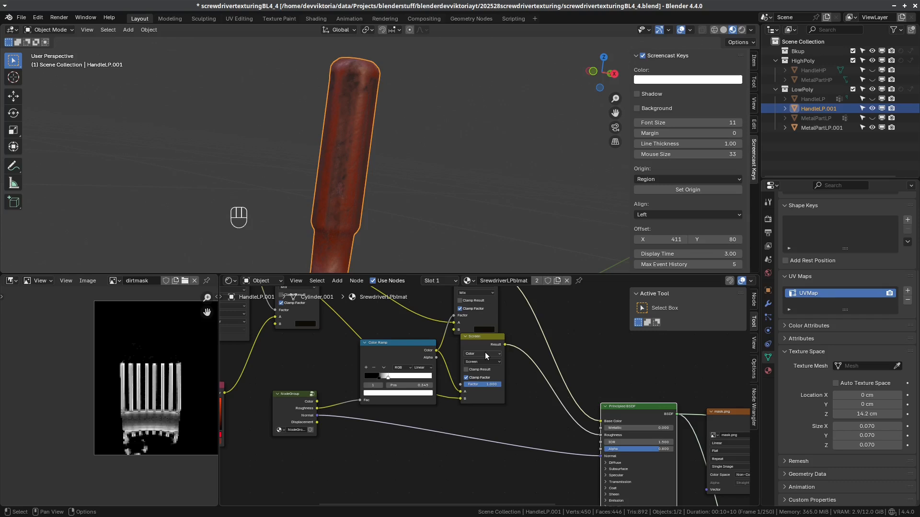
left_click_drag(487, 336, 477, 343)
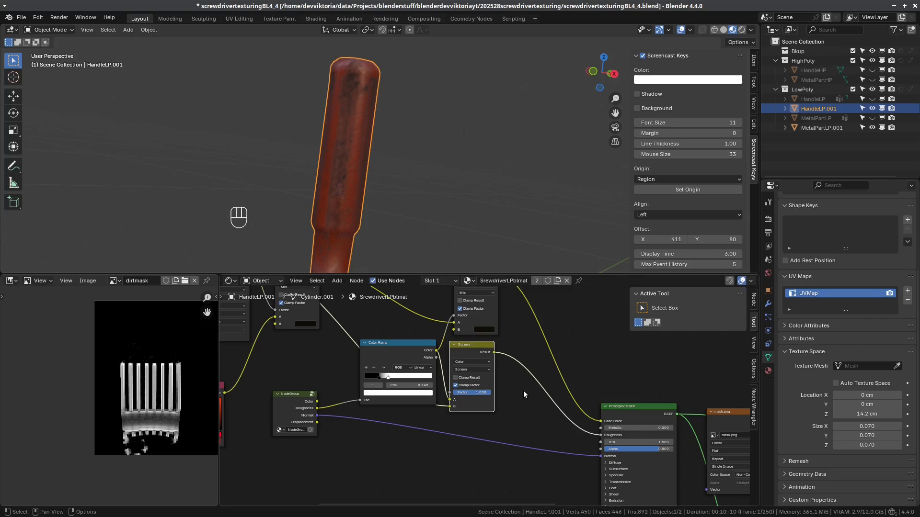
key("shift")
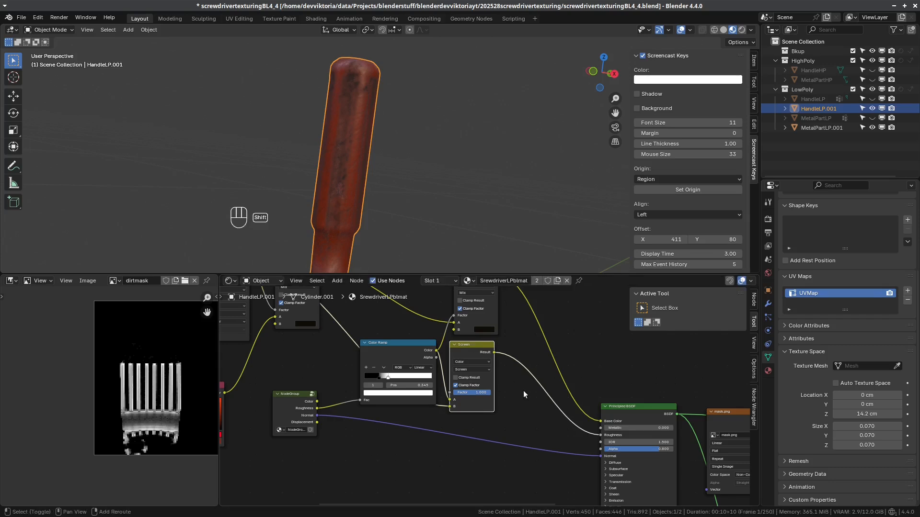
key("shift+a")
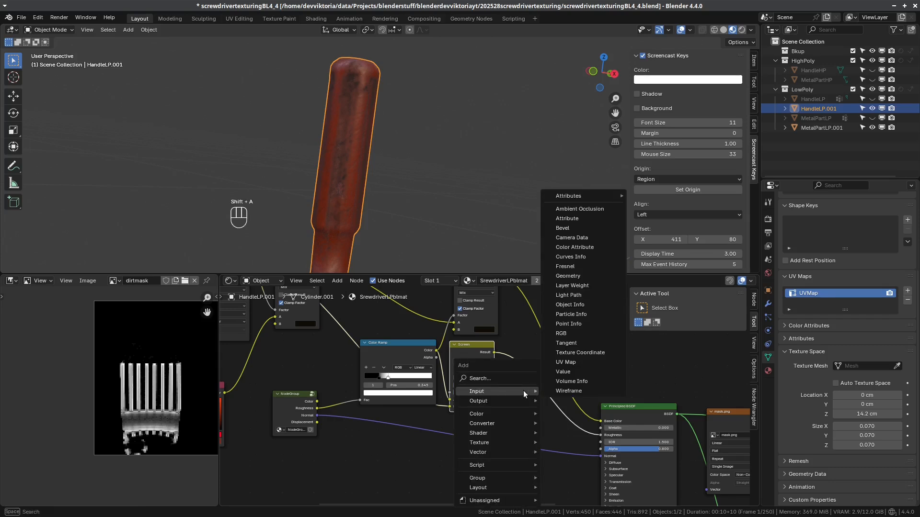
type("col")
left_click(575, 418)
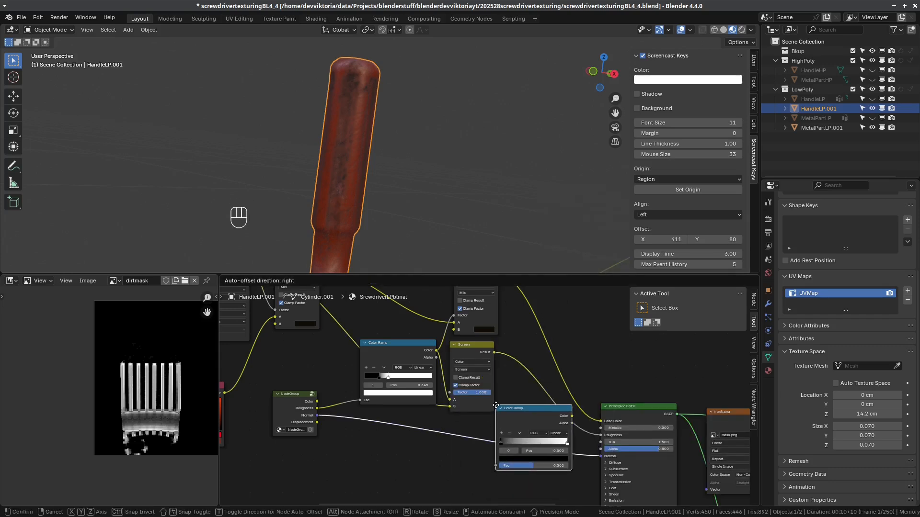
left_click(495, 410)
left_click_drag(317, 415, 587, 459)
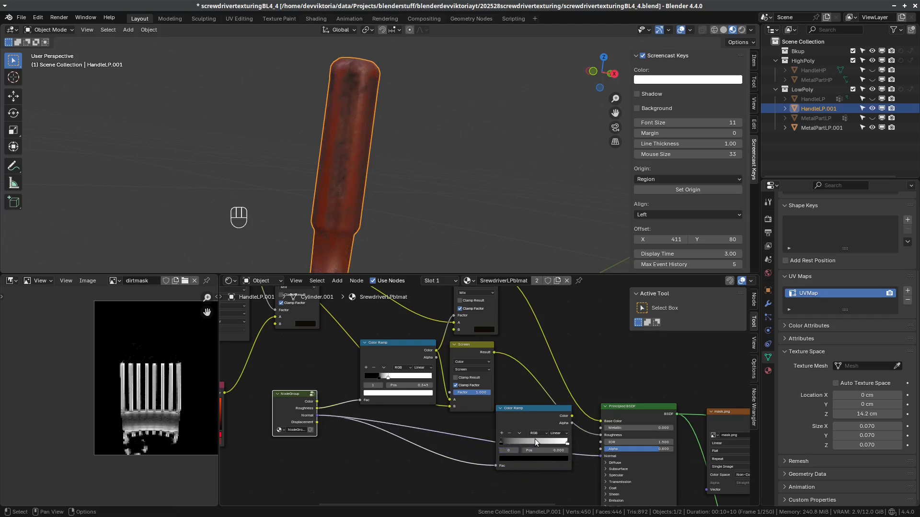
Move the node group and second Color Ramp lower, and route the Screen node's Result through that ramp into the Principled BSDF's Alpha
scroll(485, 468, "down", 2)
middle_click_drag(510, 428, 522, 368)
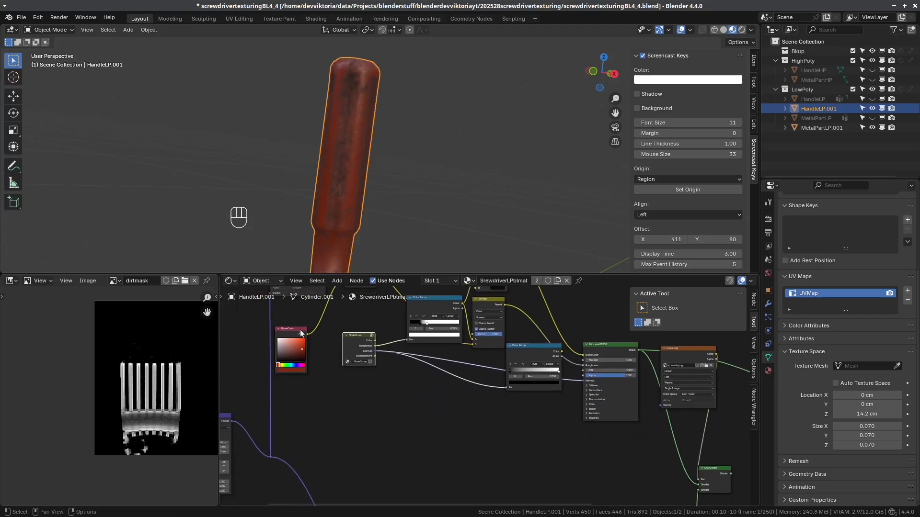
left_click_drag(355, 334, 363, 430)
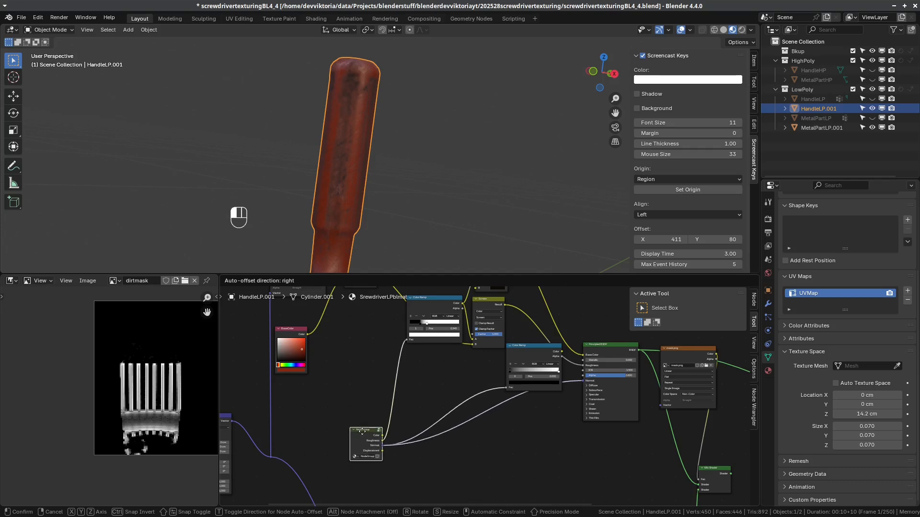
left_click_drag(529, 353, 532, 373)
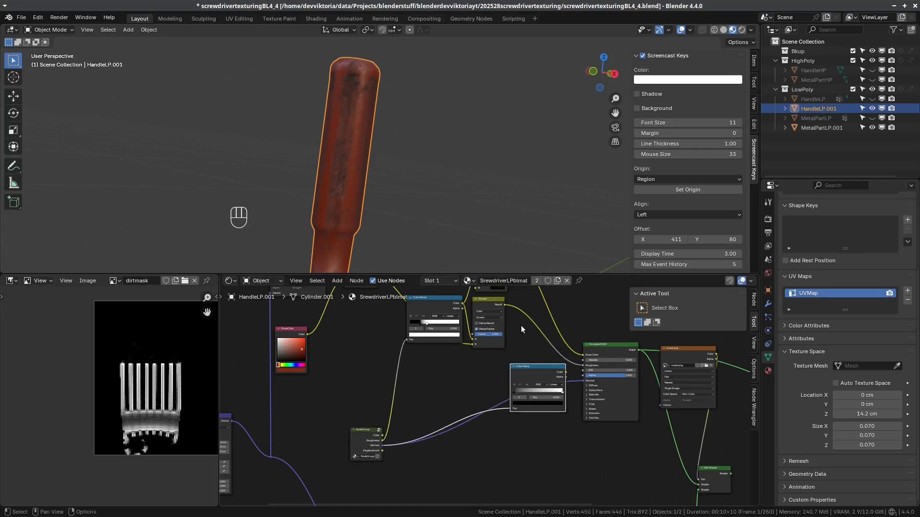
left_click_drag(505, 305, 511, 410)
left_click_drag(568, 376, 579, 375)
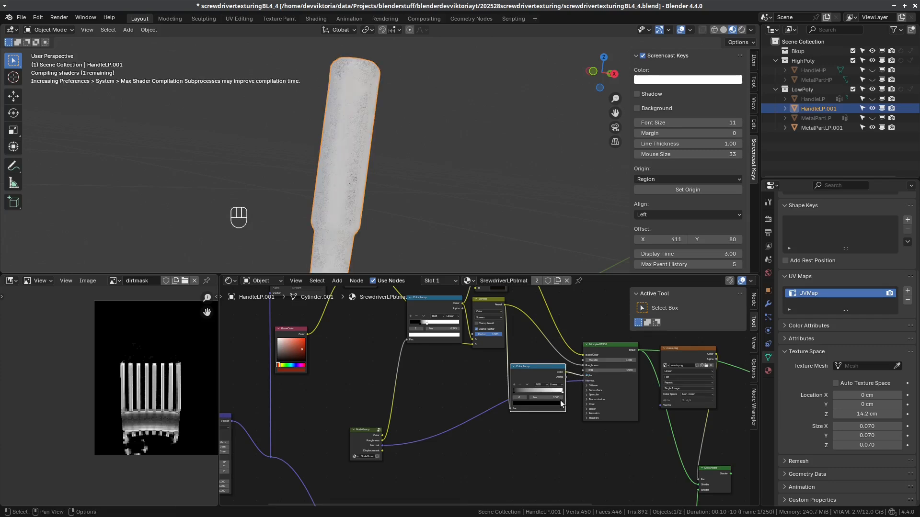
Set the Value of the second Color Ramp's black stop to 0.8
scroll(559, 401, "up", 3)
middle_click_drag(562, 407, 463, 429)
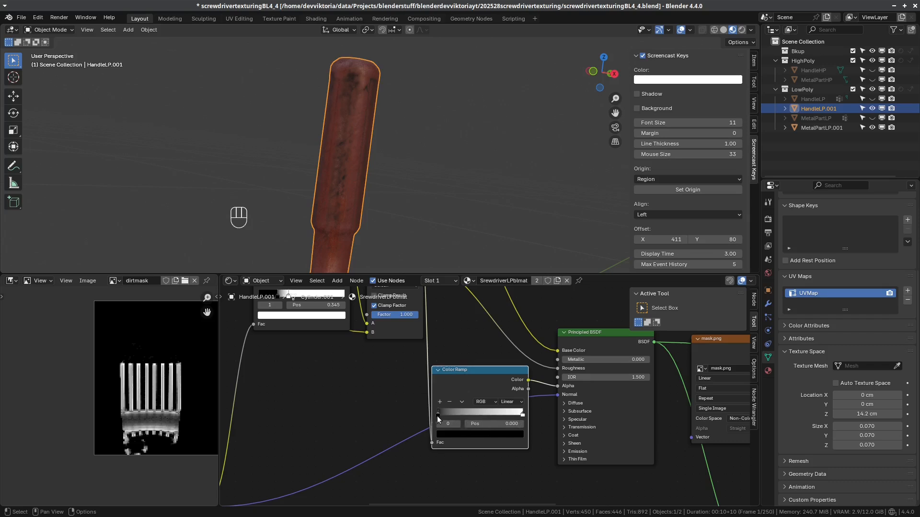
left_click(451, 434)
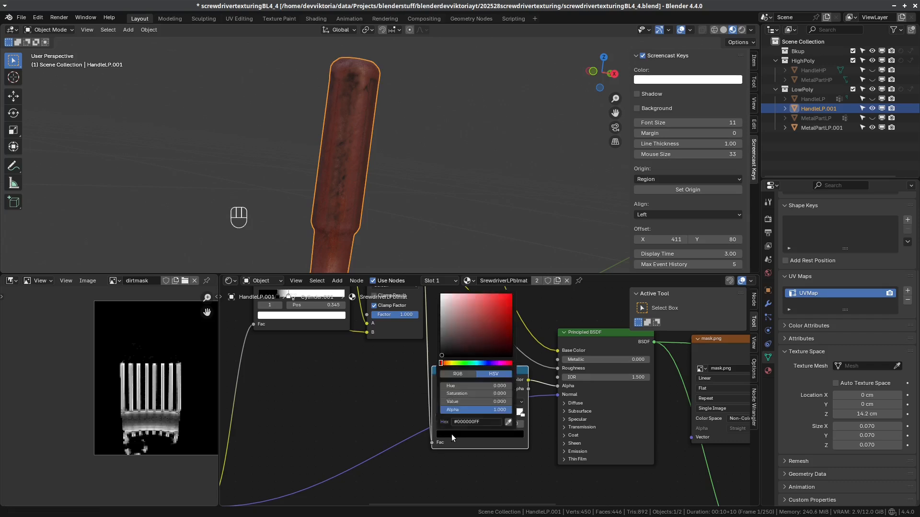
left_click(471, 405)
type("0")
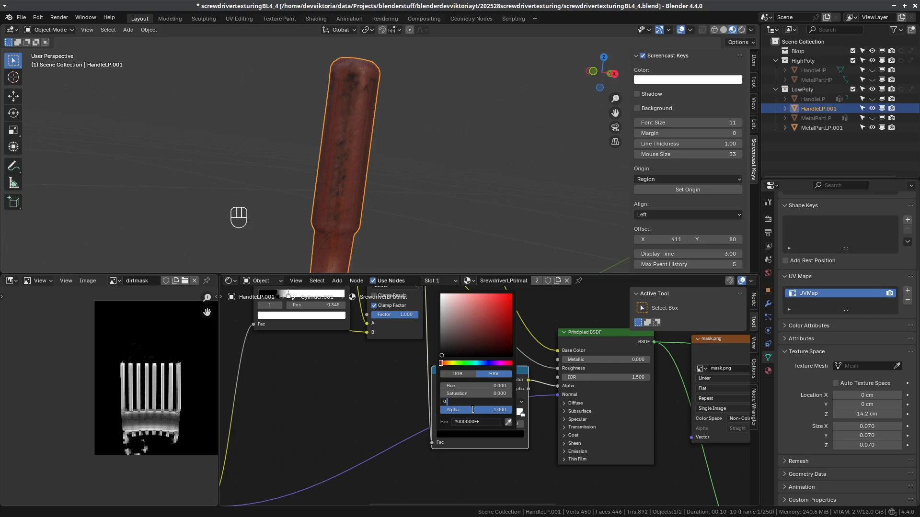
type(".8")
key("Return")
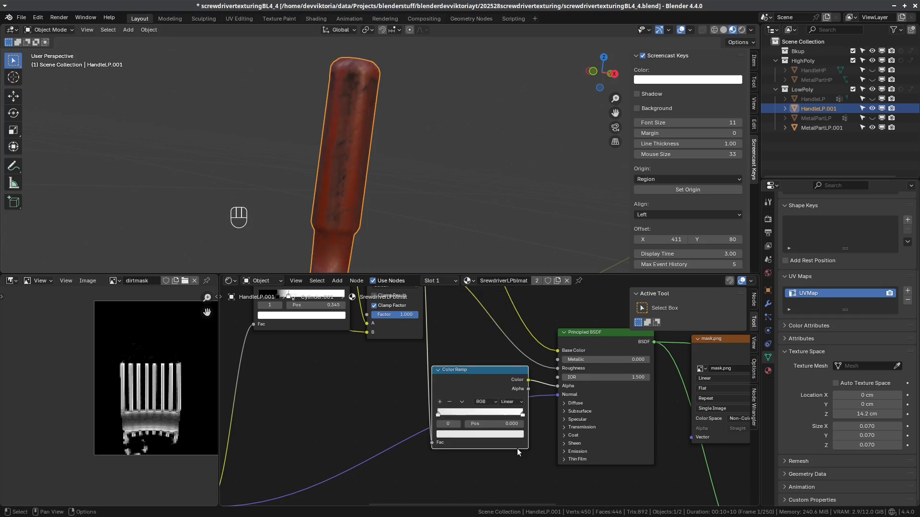
Preview the second Color Ramp on the handle and color its white end stop red to highlight the mask
scroll(464, 432, "up", 2)
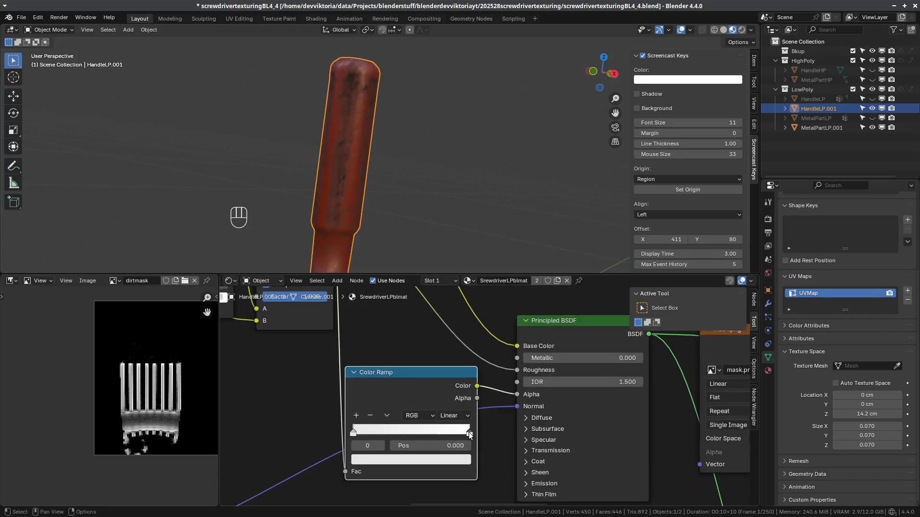
left_click(469, 434)
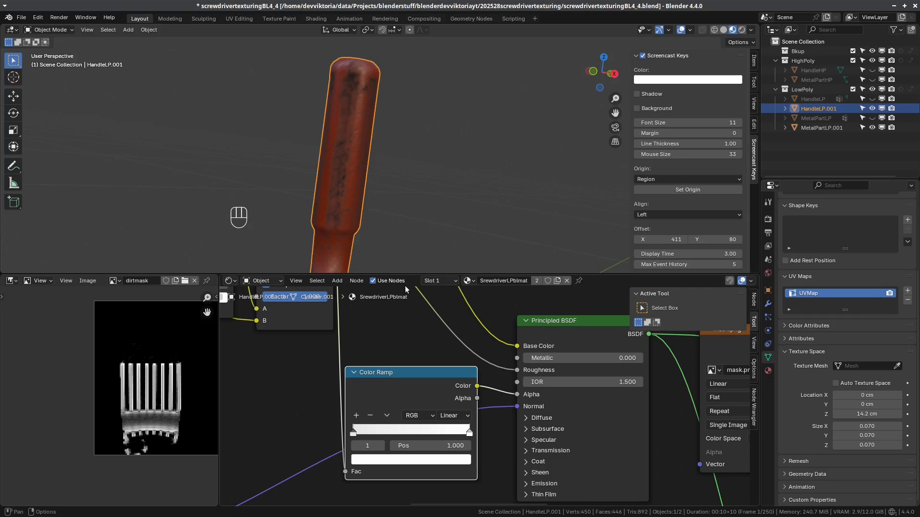
left_click(410, 371, "ctrl+shift")
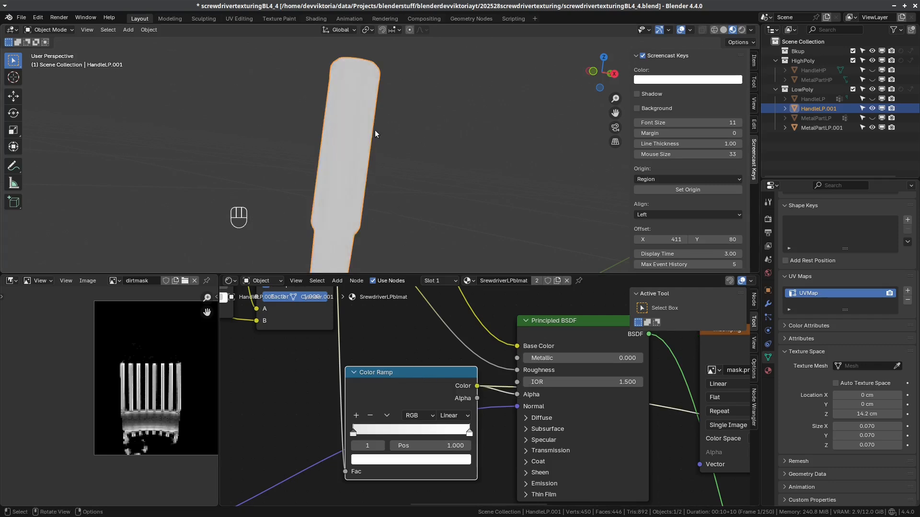
left_click(461, 460)
left_click(446, 463)
left_click_drag(412, 288, 457, 267)
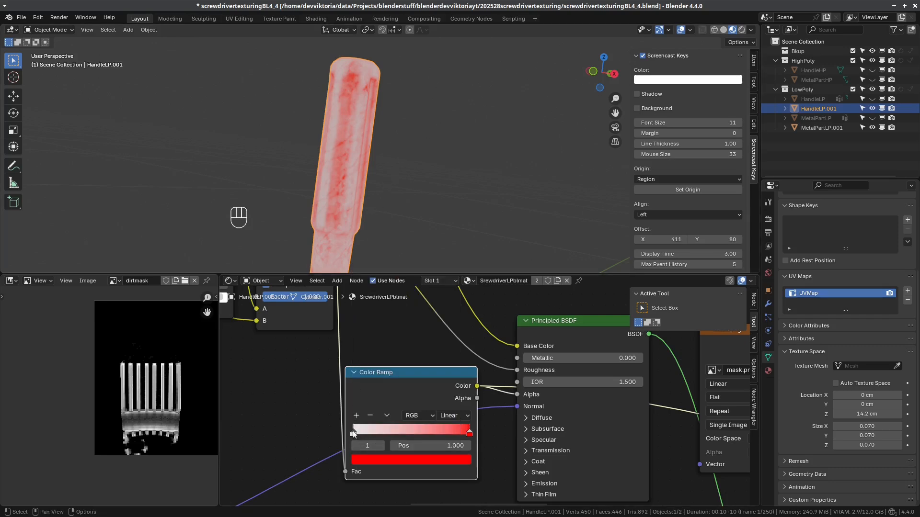
Tighten the second Color Ramp by moving the red stop to 0.805 and the light gray stop to 0.145
left_click_drag(469, 433, 446, 443)
left_click_drag(355, 432, 374, 447)
middle_click_drag(402, 158, 474, 204)
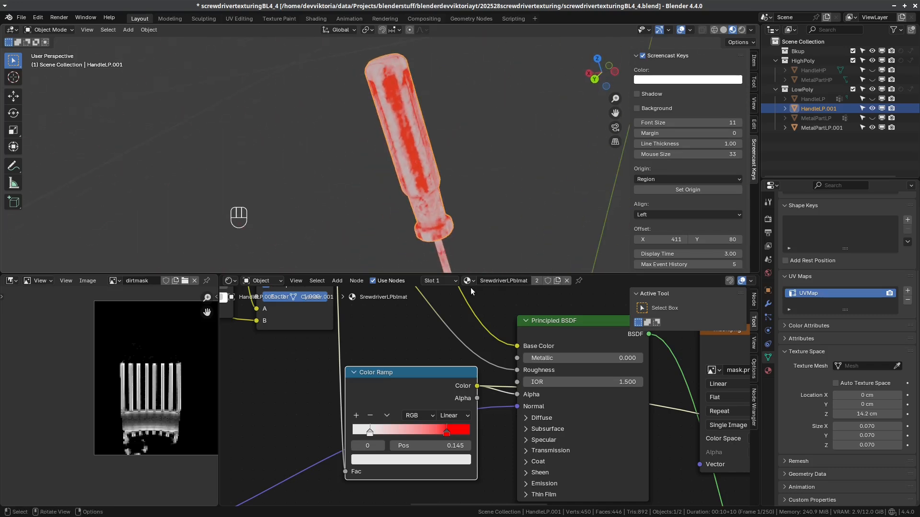
Change the red stop back to white and preview the plastic Principled BSDF on the handle
left_click(448, 434)
left_click(450, 459)
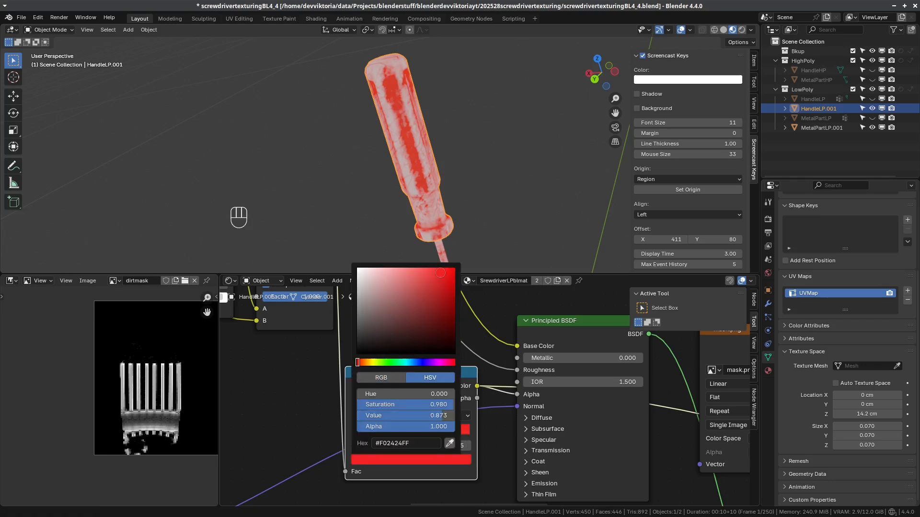
left_click(358, 270)
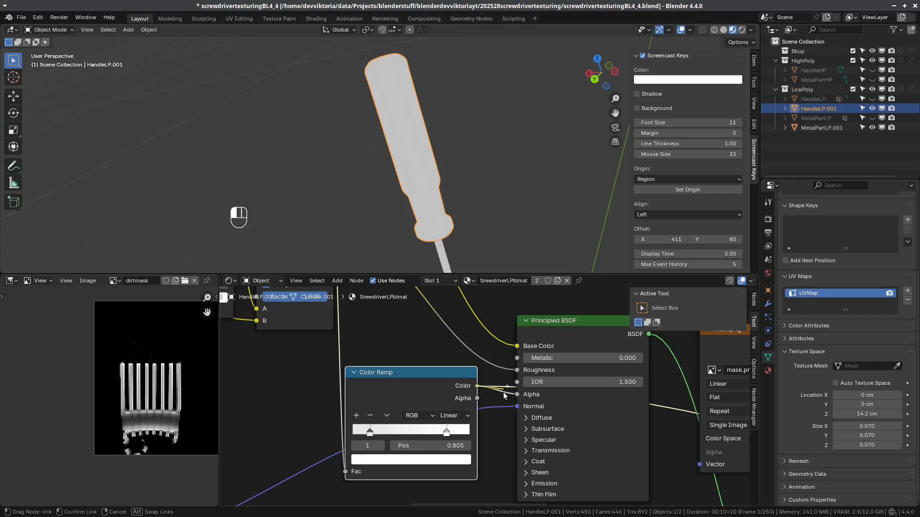
left_click(570, 341, "ctrl+shift")
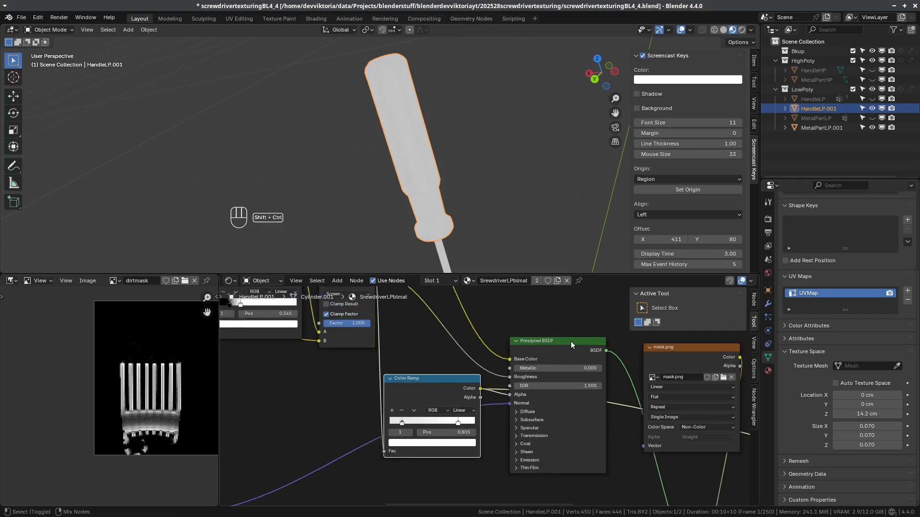
middle_click_drag(383, 158, 388, 216)
scroll(410, 173, "up", 5)
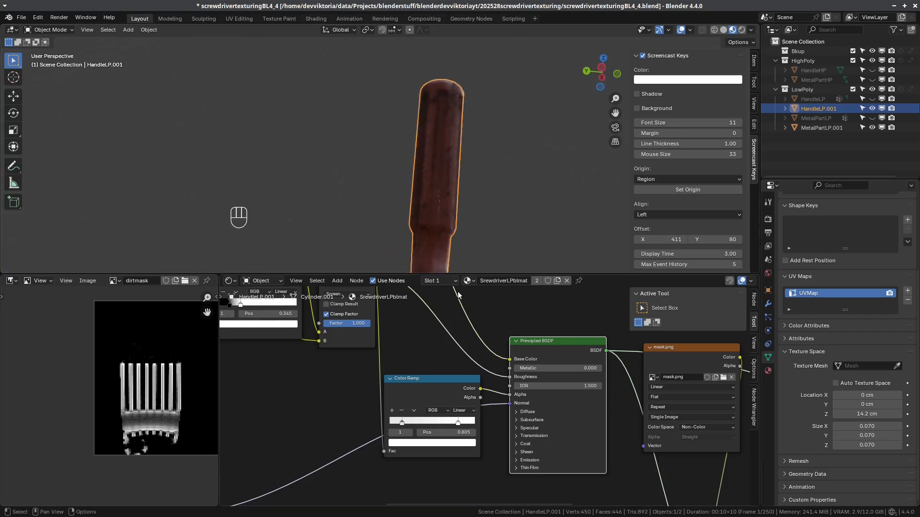
Move the normal image texture and Normal Map nodes together to below the Mapping node, clear of the metal shader nodes
scroll(456, 351, "down", 3)
middle_click_drag(484, 379, 538, 384)
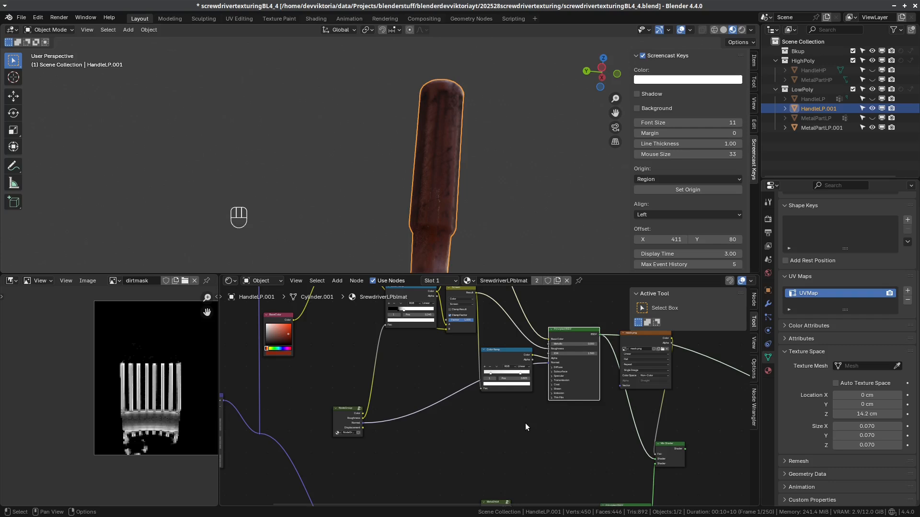
middle_click_drag(476, 445, 541, 459)
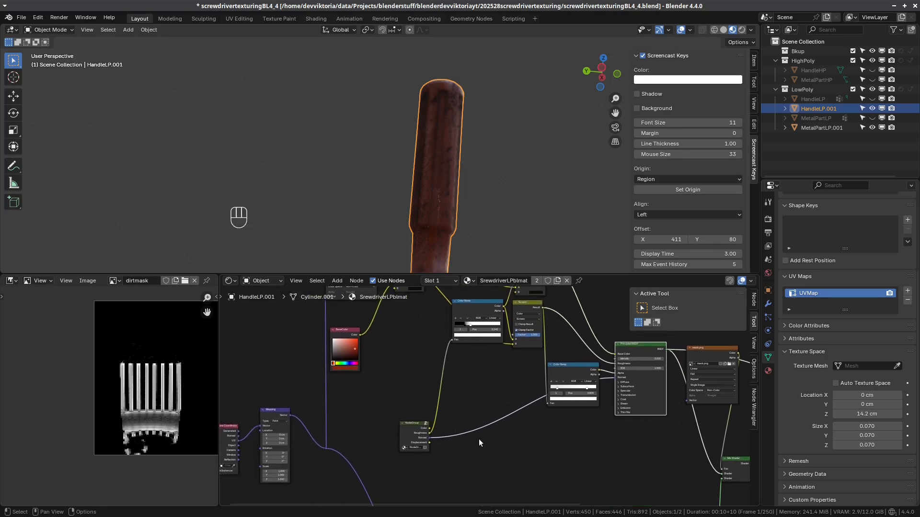
scroll(479, 439, "down", 1)
middle_click_drag(470, 433, 536, 443)
middle_click_drag(458, 410, 437, 348)
left_click_drag(468, 399, 562, 503)
left_click_drag(562, 472, 463, 443)
Duplicate the metal shader's Bump node and place the copy beside the plastic node group
middle_click_drag(489, 383, 437, 401)
scroll(455, 407, "up", 4)
middle_click_drag(401, 369, 380, 307)
left_click(568, 457)
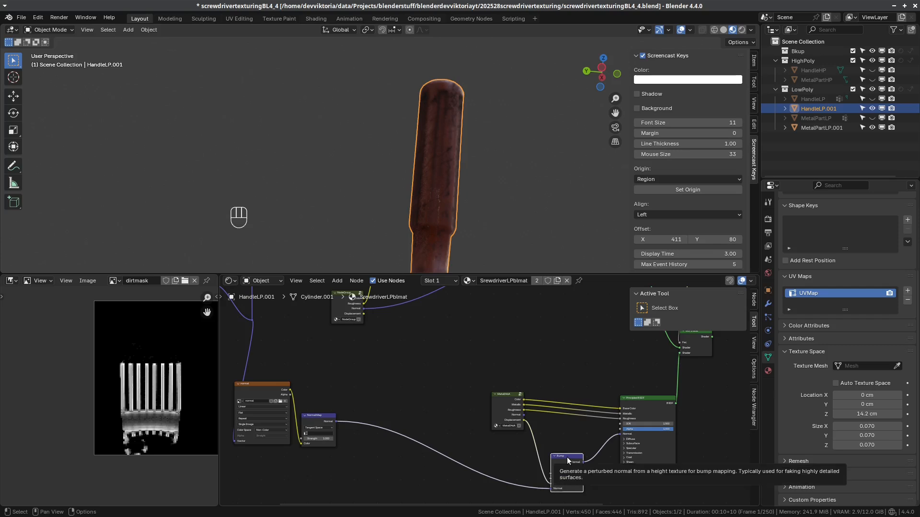
key("shift+d")
left_click(442, 319)
middle_click_drag(396, 400, 379, 442)
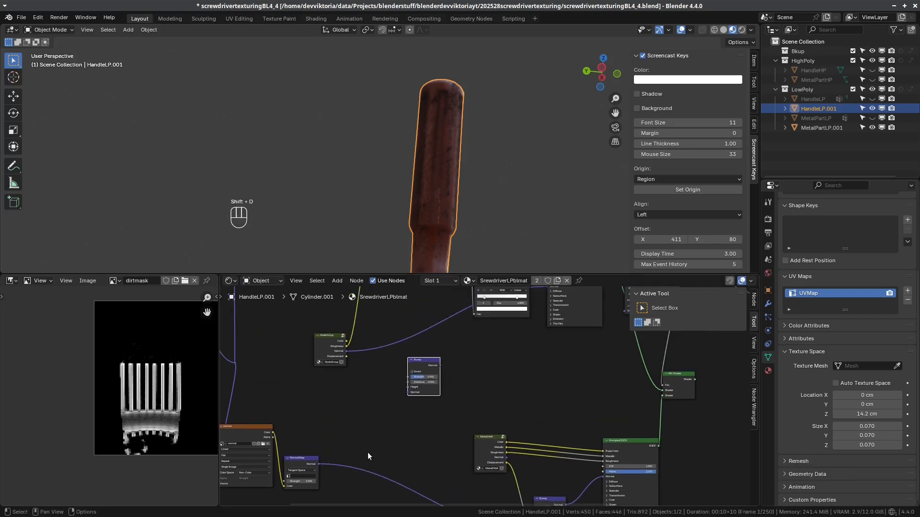
Wire the new Bump into the plastic Principled BSDF's Normal, with the node group's Displacement as Height and the Normal Map as Normal
middle_click_drag(533, 373, 497, 451)
left_click_drag(405, 444, 512, 365)
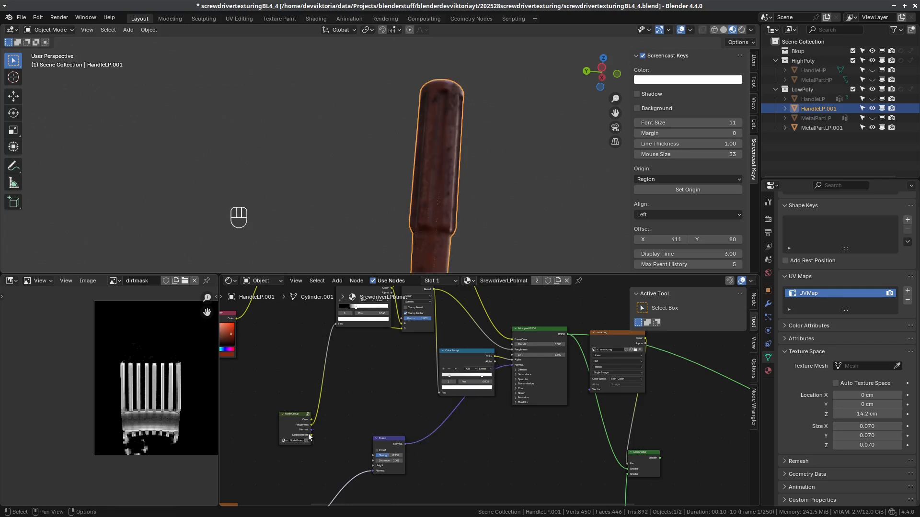
left_click_drag(311, 435, 373, 466)
Check the bump on the handle and preview the Mix Shader through the Material Output
scroll(430, 463, "up", 2)
middle_click_drag(437, 235, 376, 189)
scroll(452, 386, "down", 5)
middle_click_drag(469, 228, 432, 211)
scroll(432, 211, "down", 5)
scroll(626, 478, "down", 3)
middle_click_drag(626, 479, 481, 420)
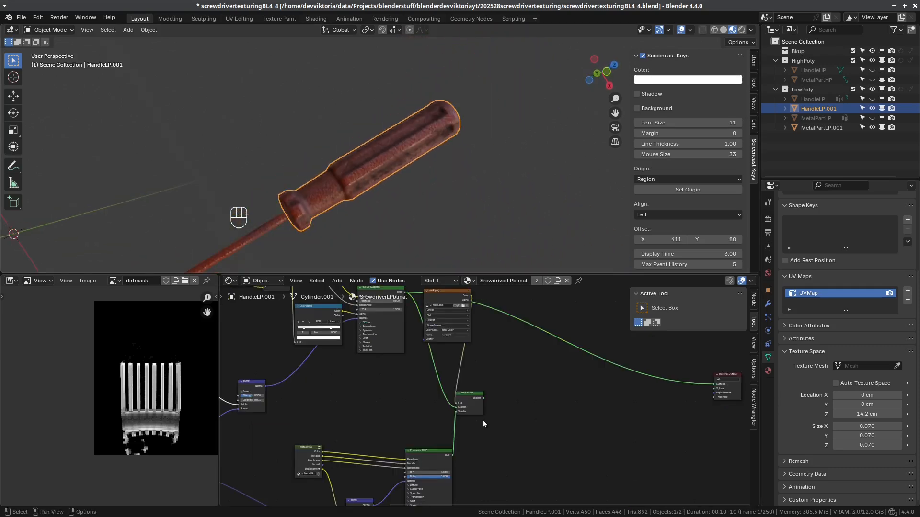
left_click(481, 396, "ctrl+shift")
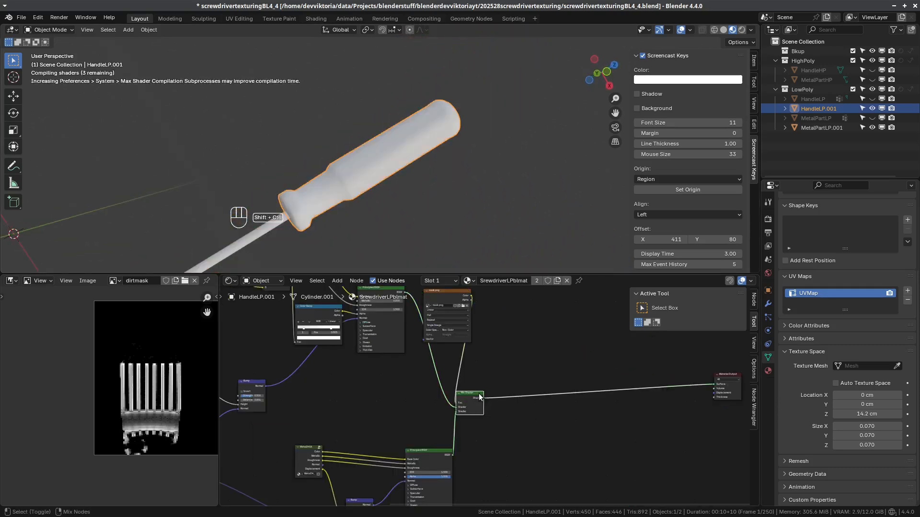
Examine the combined plastic and metal materials on the screwdriver from several angles and distances
middle_click_drag(358, 176, 398, 220)
scroll(476, 244, "up", 4)
middle_click_drag(374, 331, 508, 472)
scroll(470, 443, "up", 2)
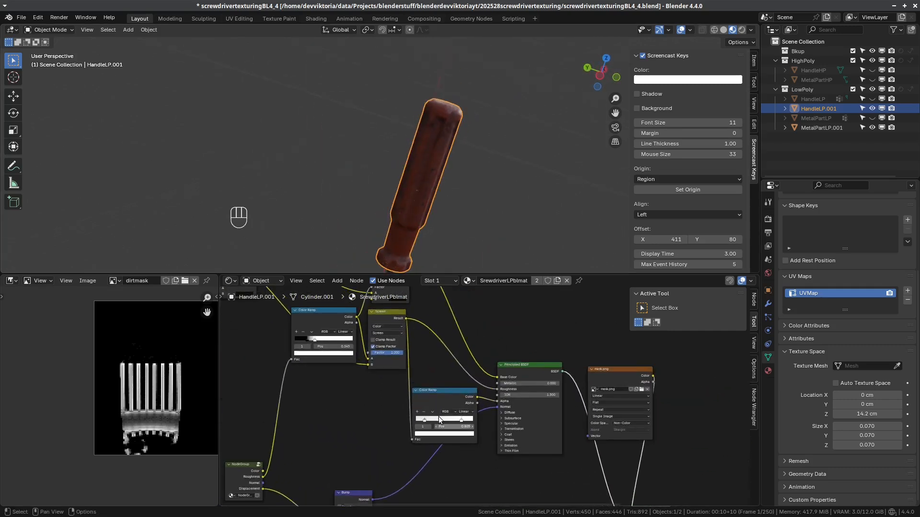
middle_click_drag(448, 211, 418, 141)
scroll(431, 202, "up", 4)
middle_click_drag(431, 199, 391, 205)
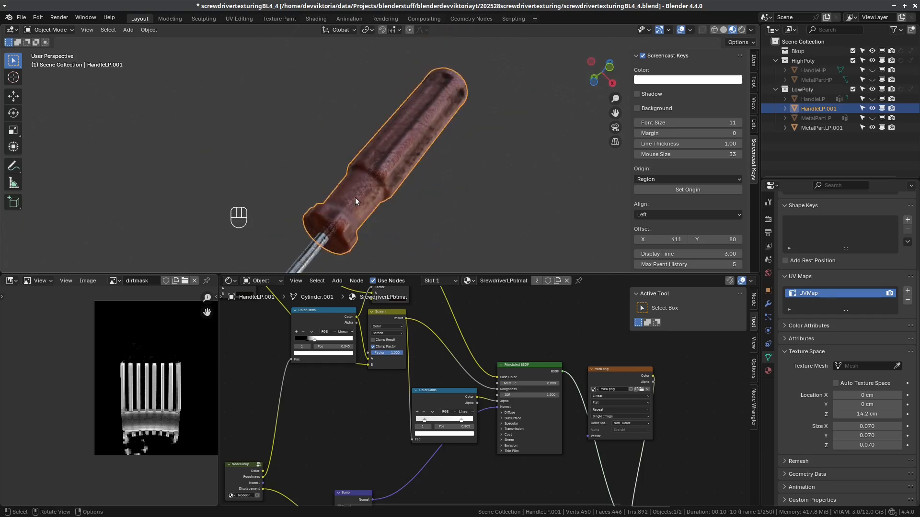
scroll(378, 190, "down", 2)
scroll(378, 190, "down", 1)
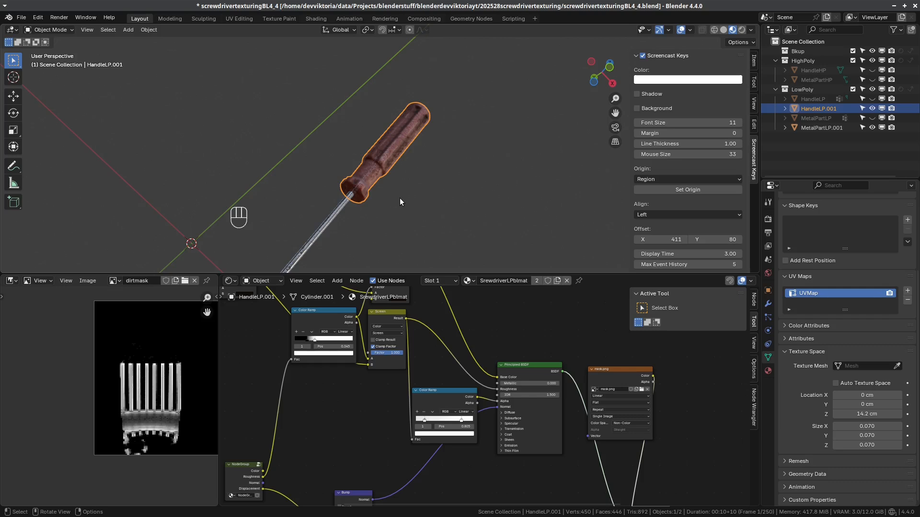
Move the Material Output node close beside the Mix Shader
scroll(490, 404, "down", 2)
scroll(495, 413, "down", 1)
middle_click_drag(496, 413, 455, 394)
scroll(552, 370, "down", 1)
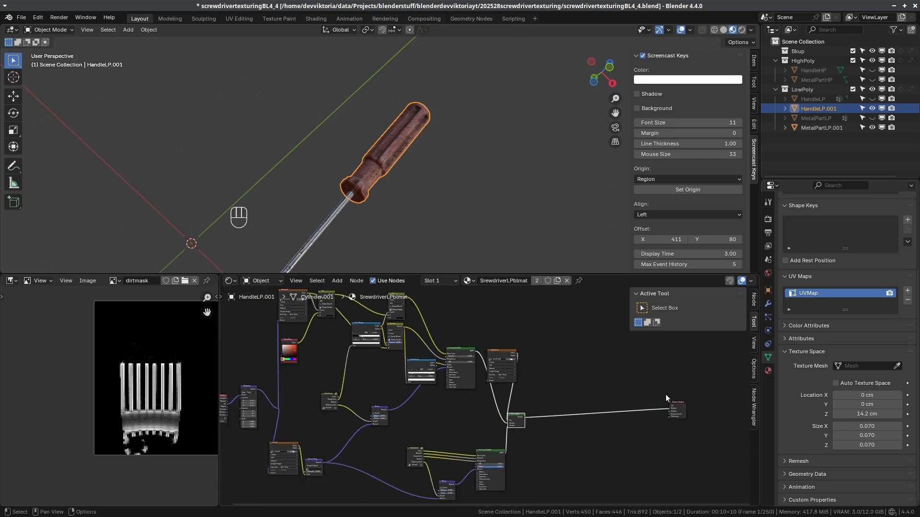
left_click_drag(680, 406, 555, 411)
middle_click_drag(415, 403, 572, 423)
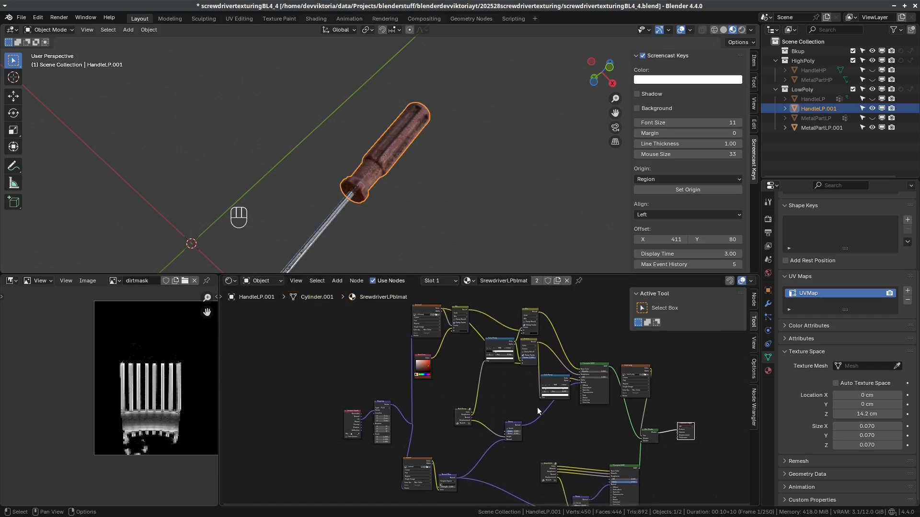